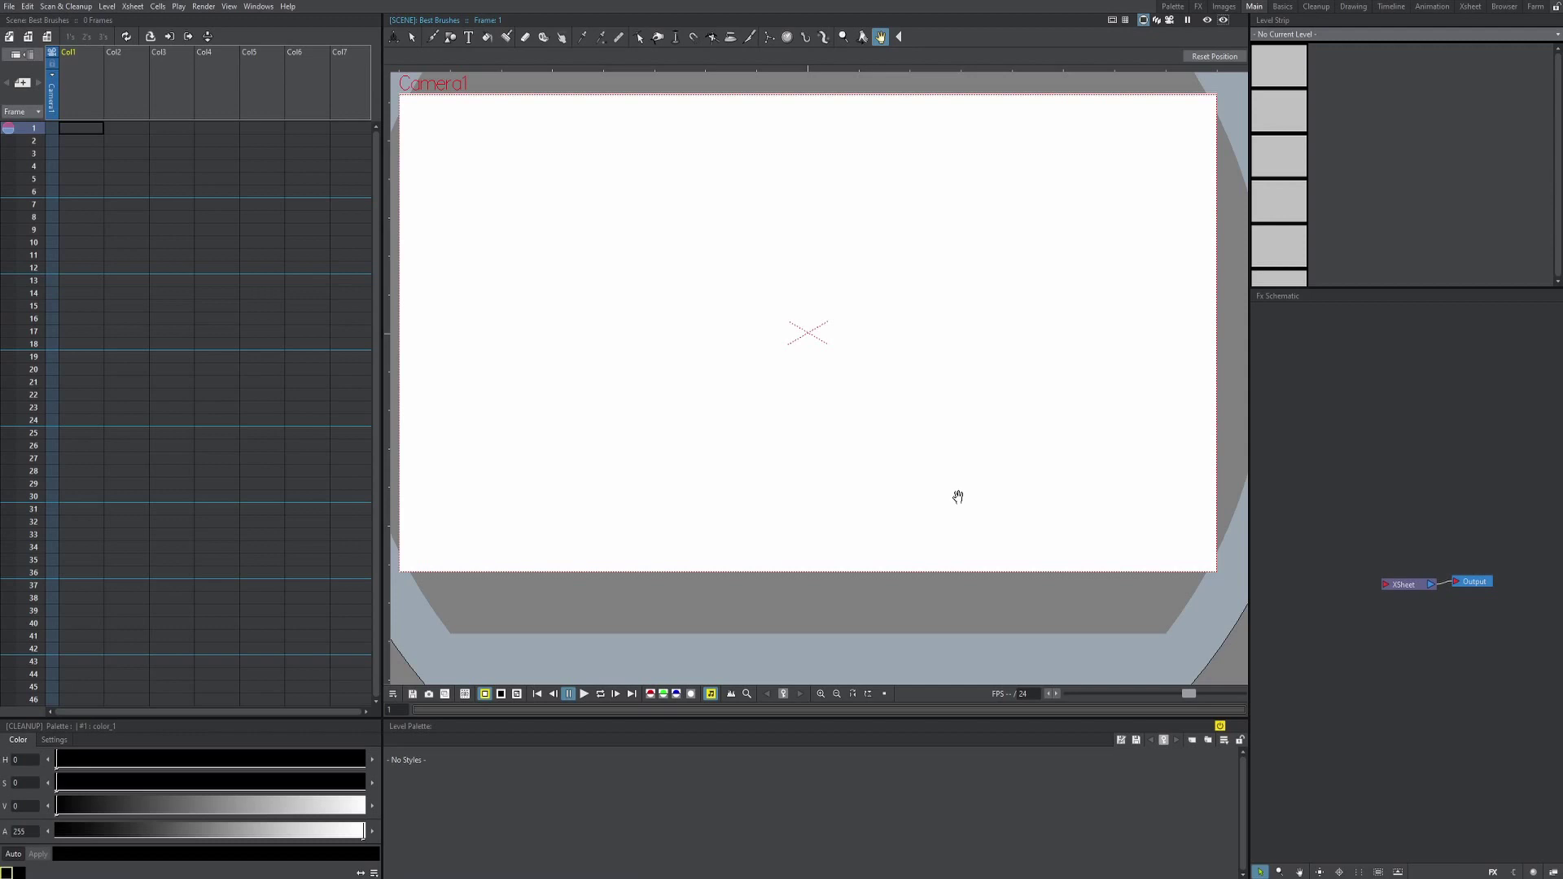
- Start a new level from the Col1 frame 1 cell menu
drag(946, 566, 956, 583)
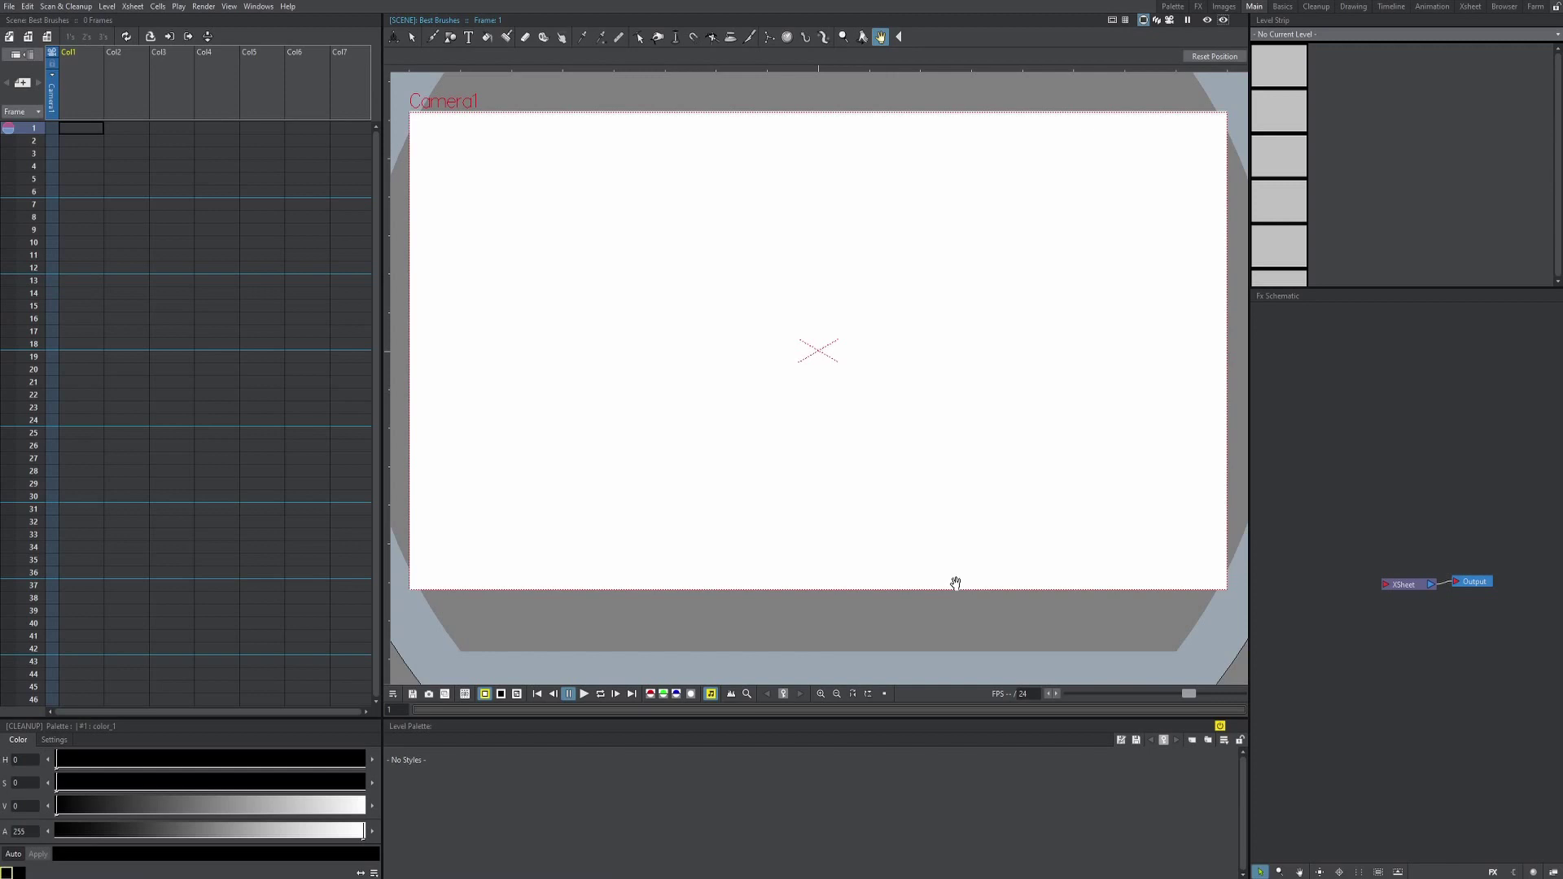
drag(902, 544, 900, 556)
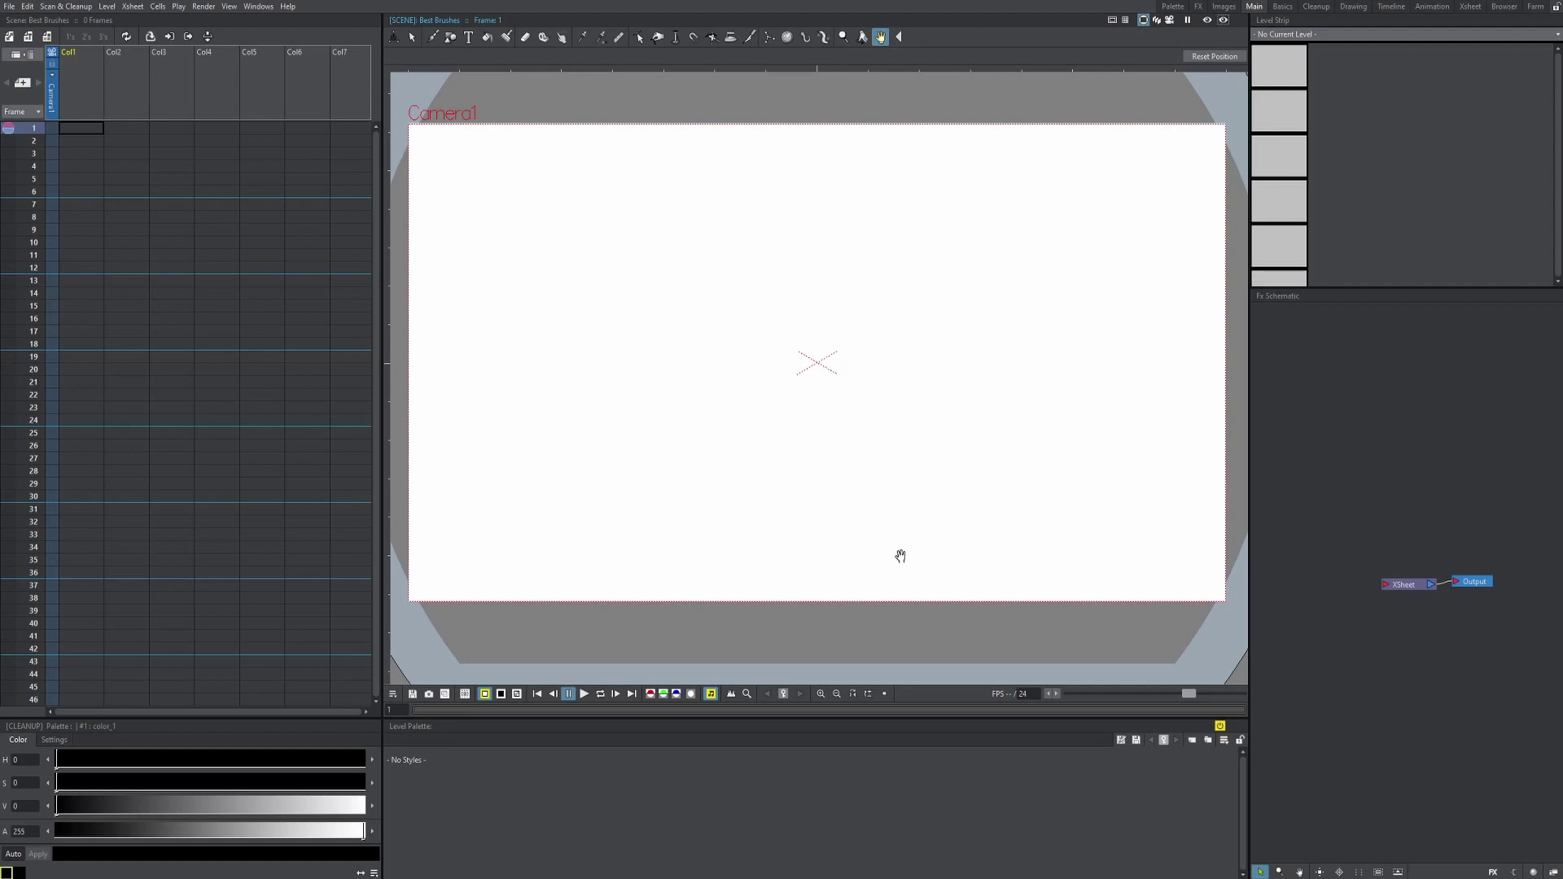
drag(920, 456, 919, 455)
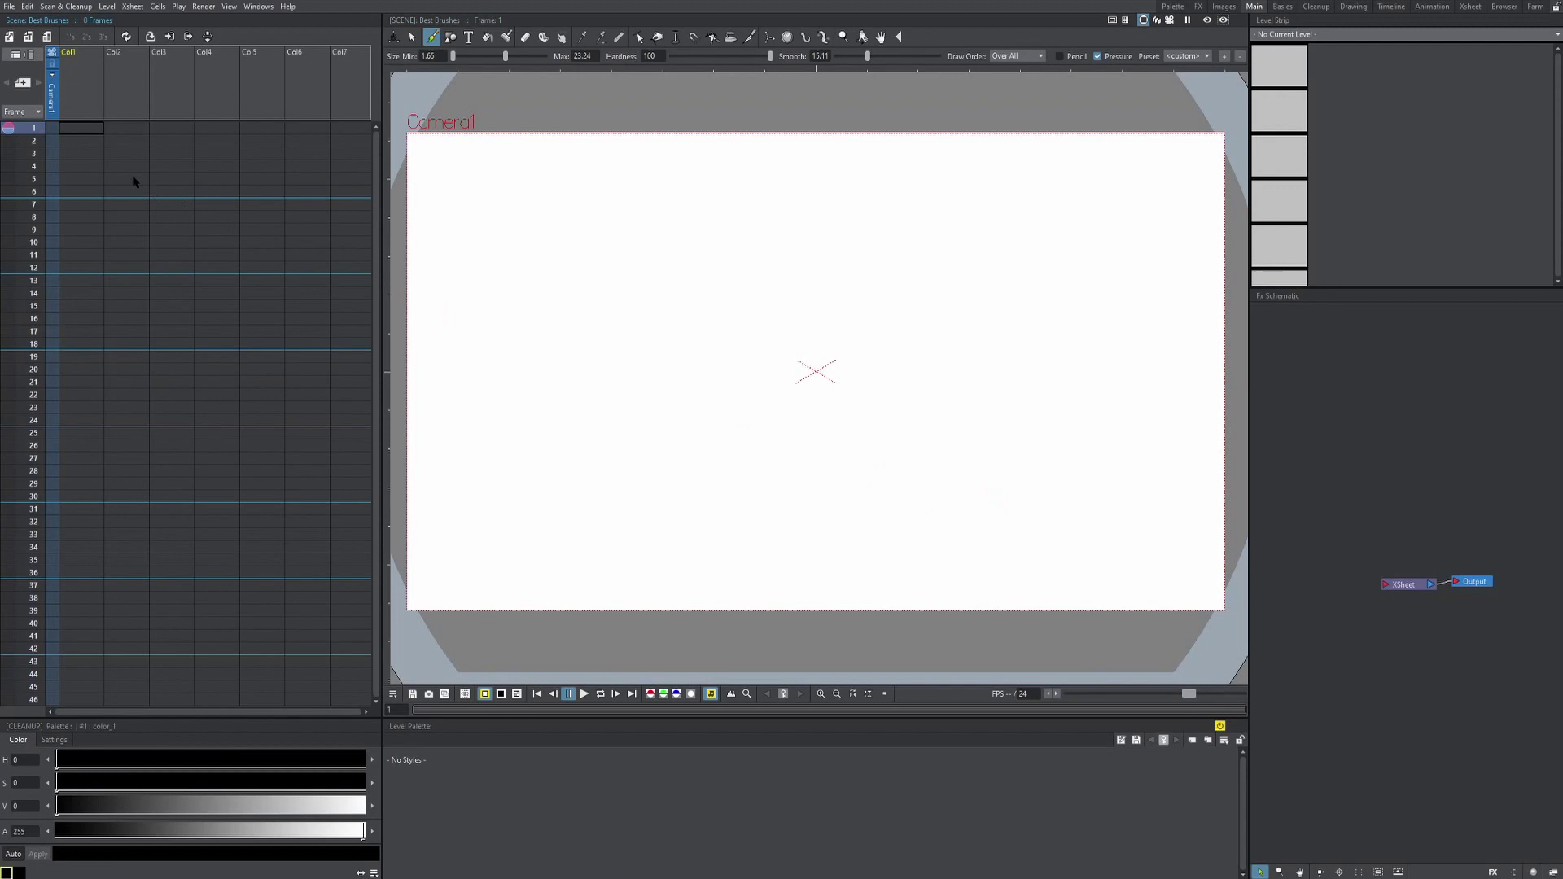
right_click(84, 134)
click(154, 150)
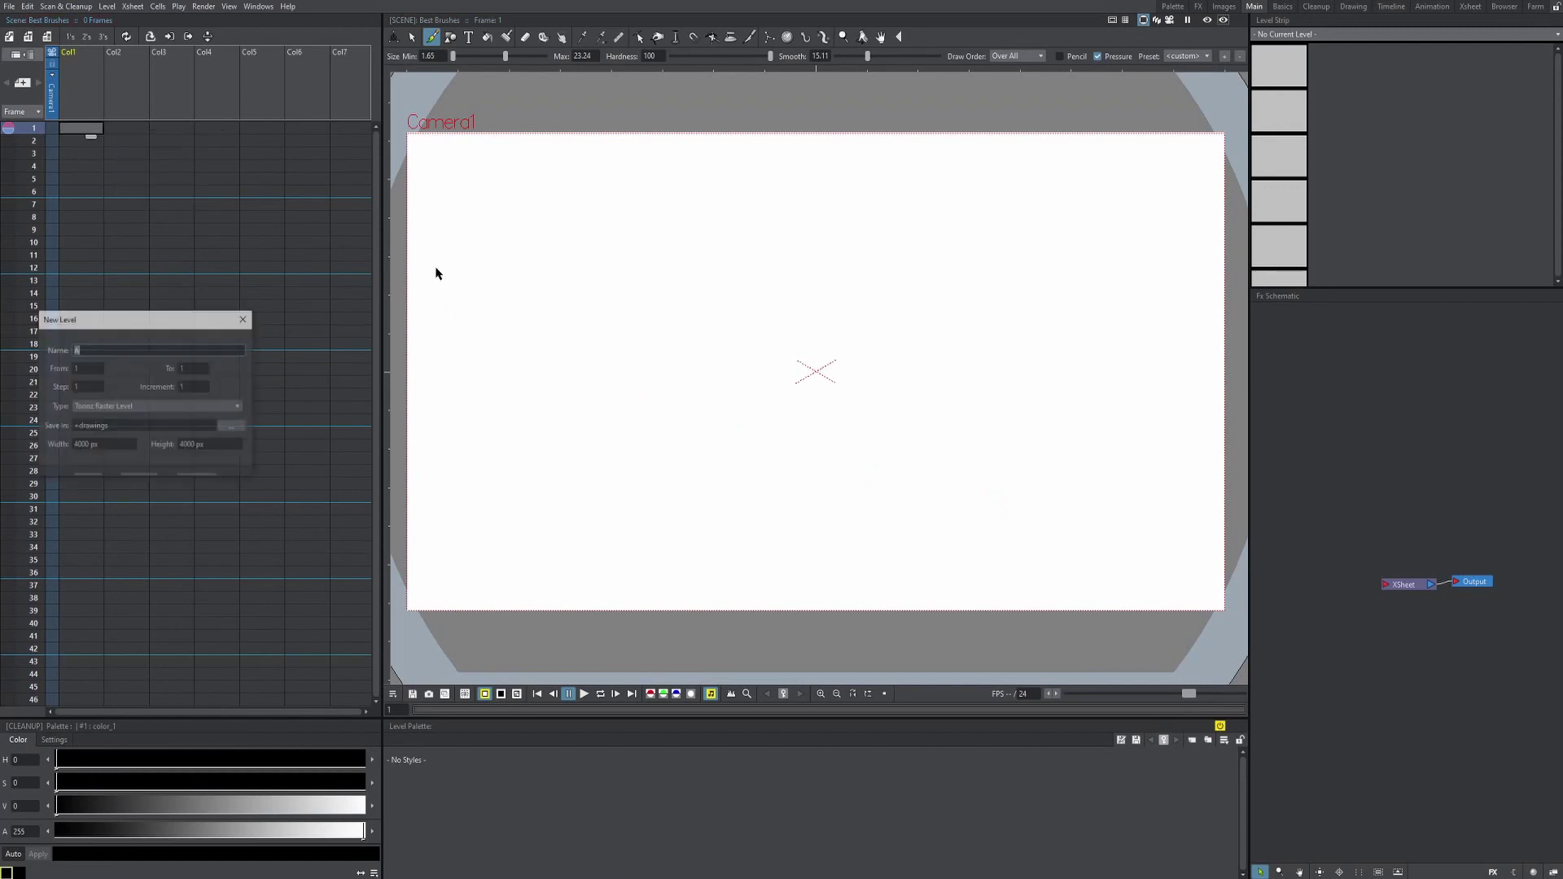
drag(163, 318, 792, 220)
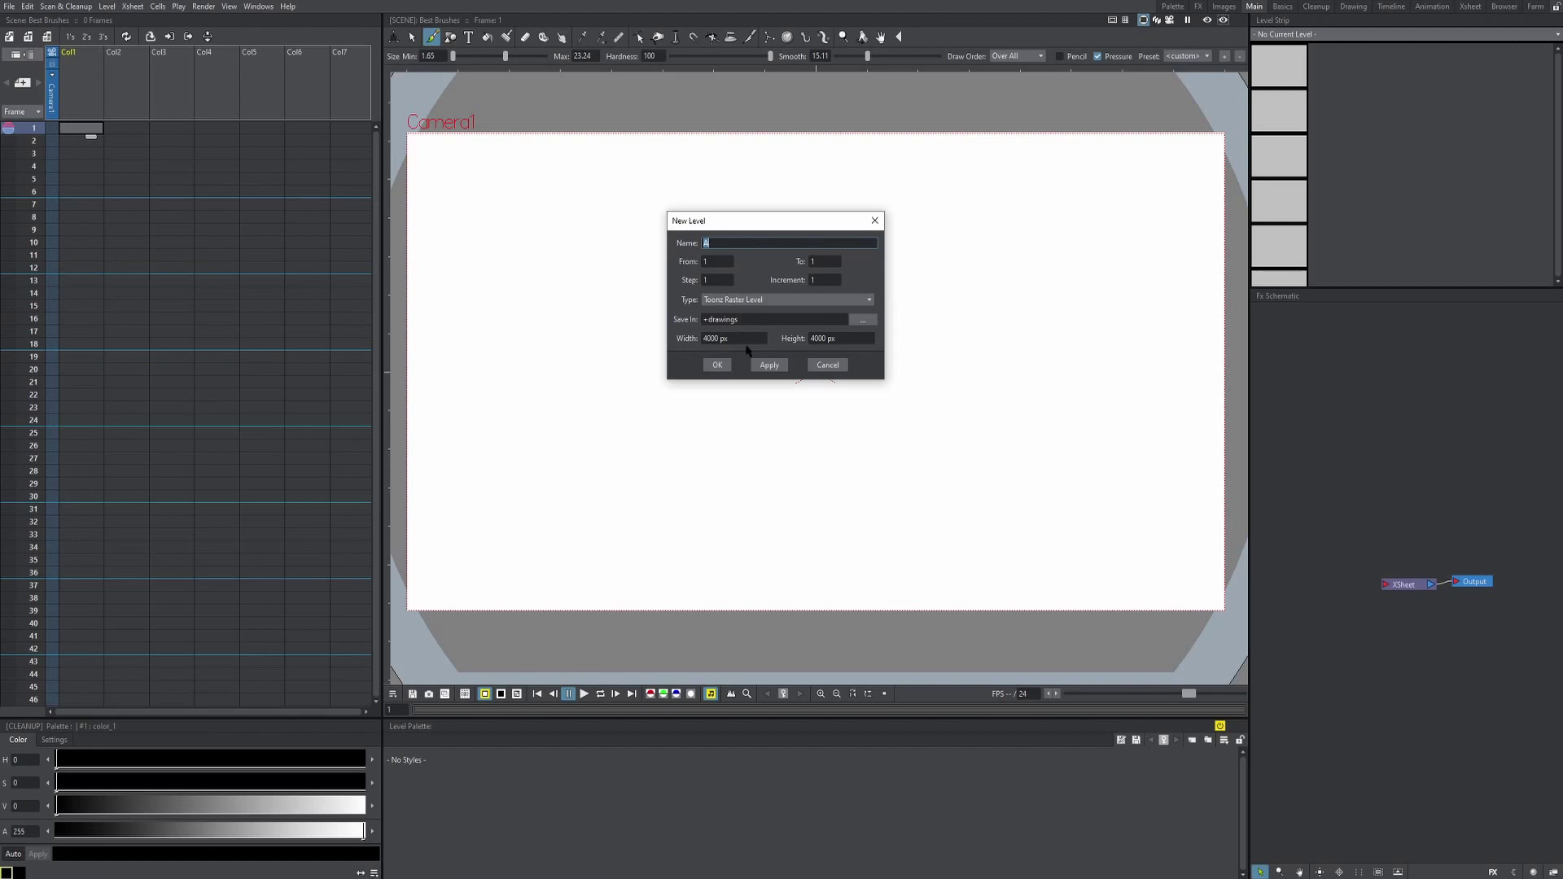
- Create Toonz Raster level A at 3000 × 3000 px
click(743, 338)
text(3000)
key(Tab)
text(3)
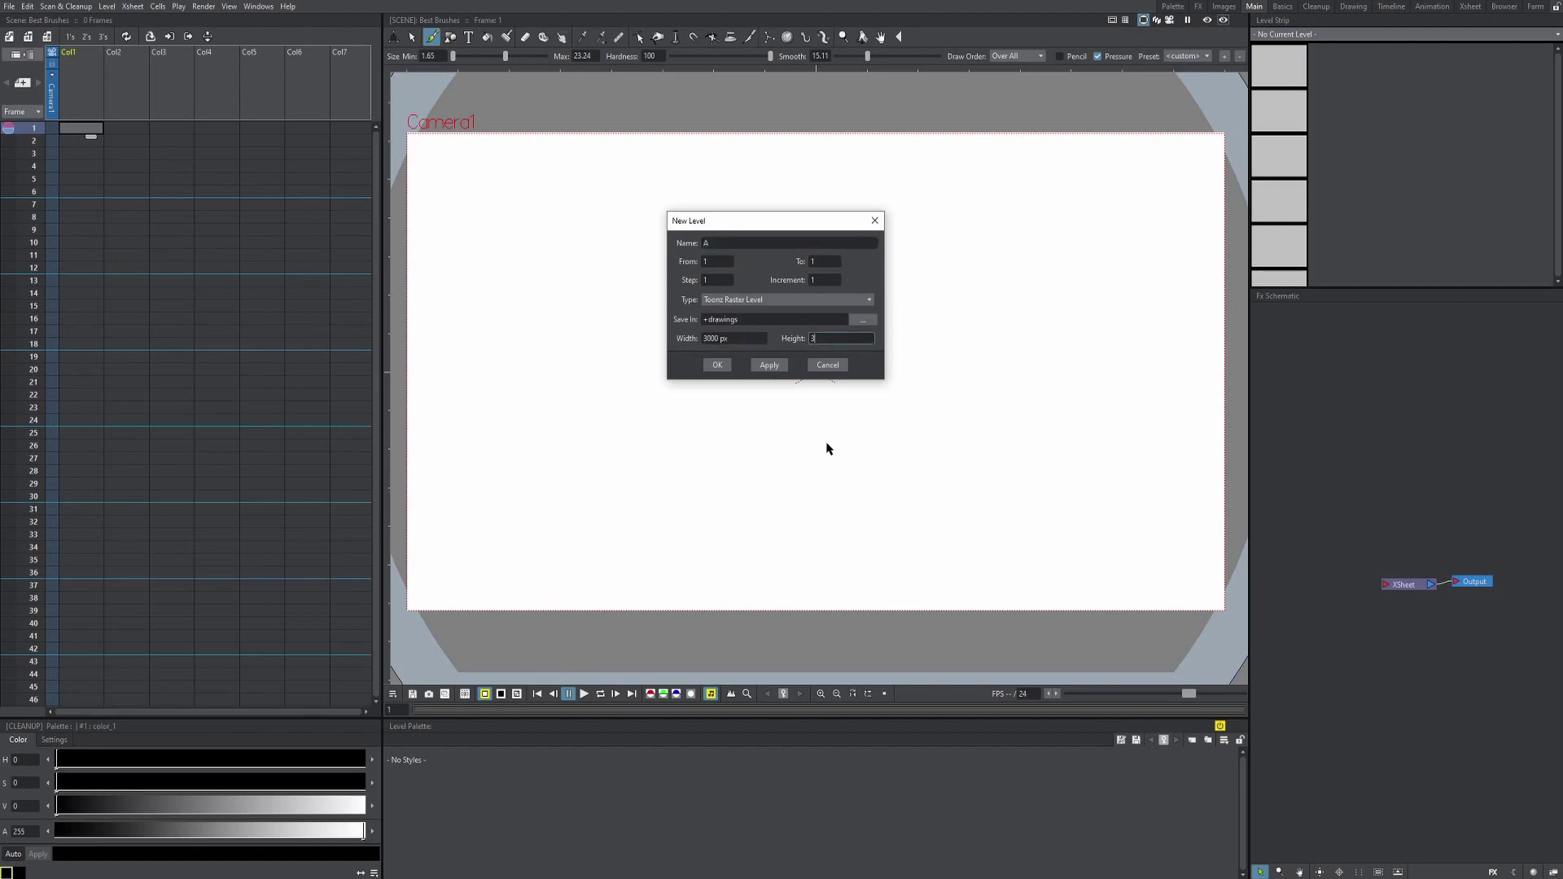
text(000)
key(Tab)
key(Return)
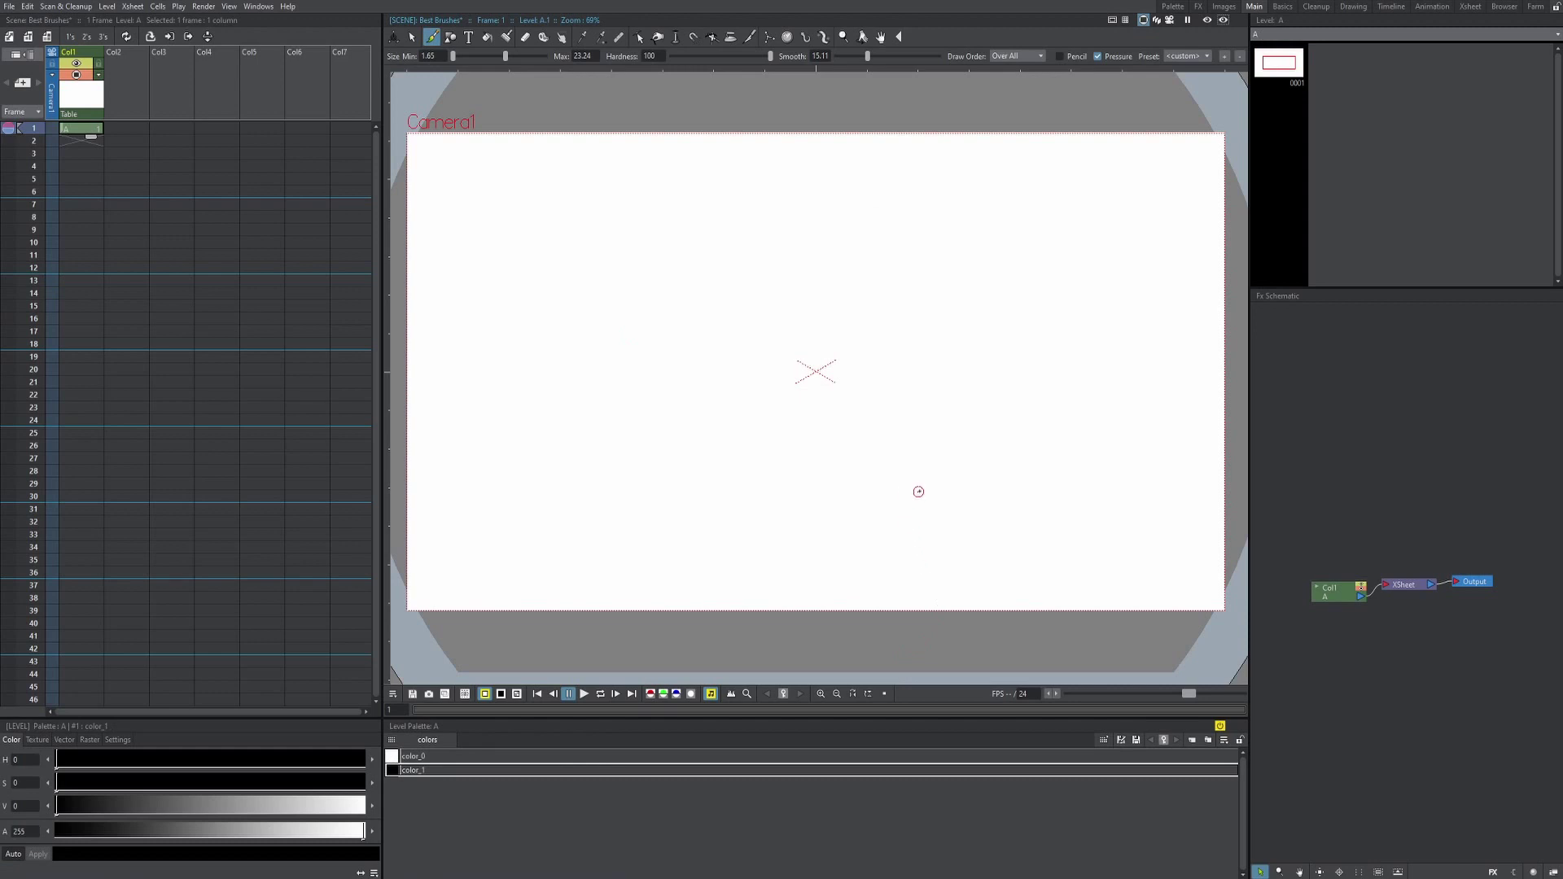
mouse_move(973, 426)
mouse_down()
mouse_move(985, 361)
mouse_move(970, 433)
mouse_up()
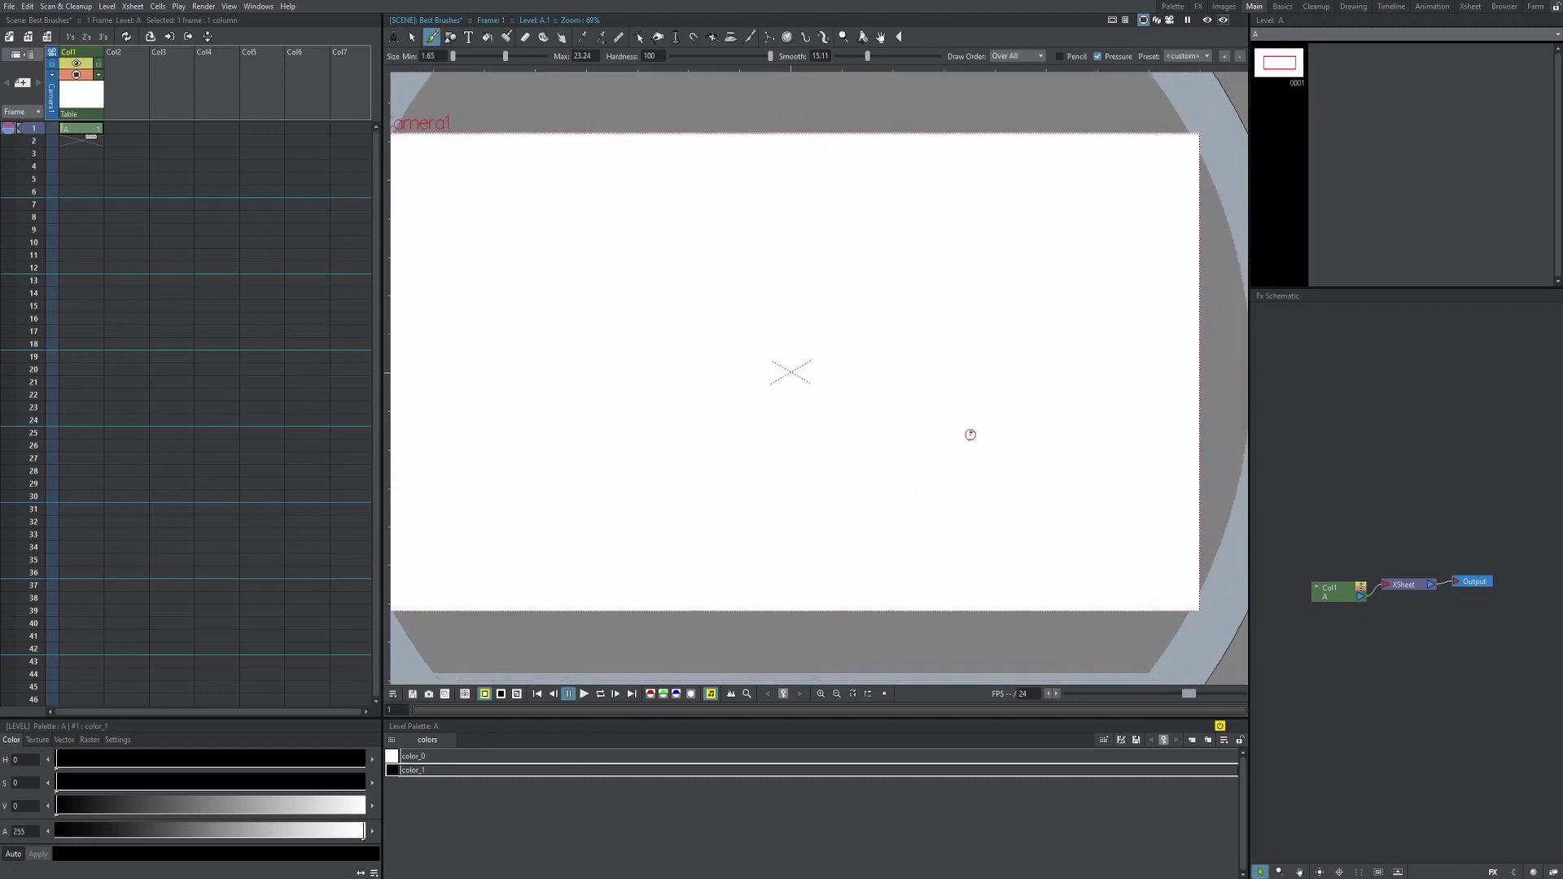
- Show the Raster brush presets in the style editor and enlarge the preset area to show more rows
drag(936, 529, 959, 490)
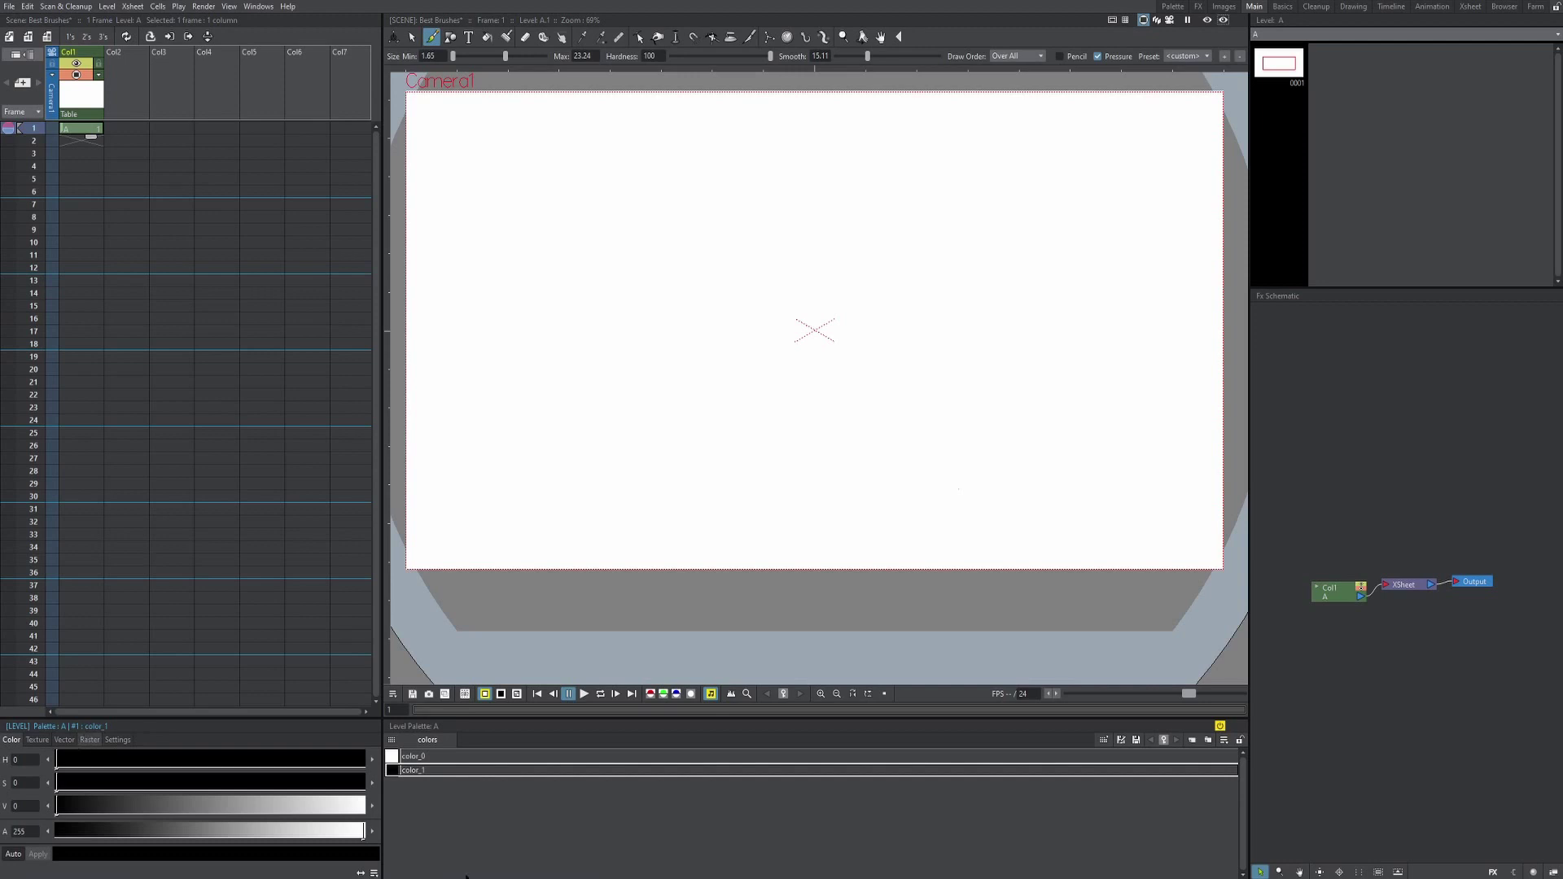
click(89, 740)
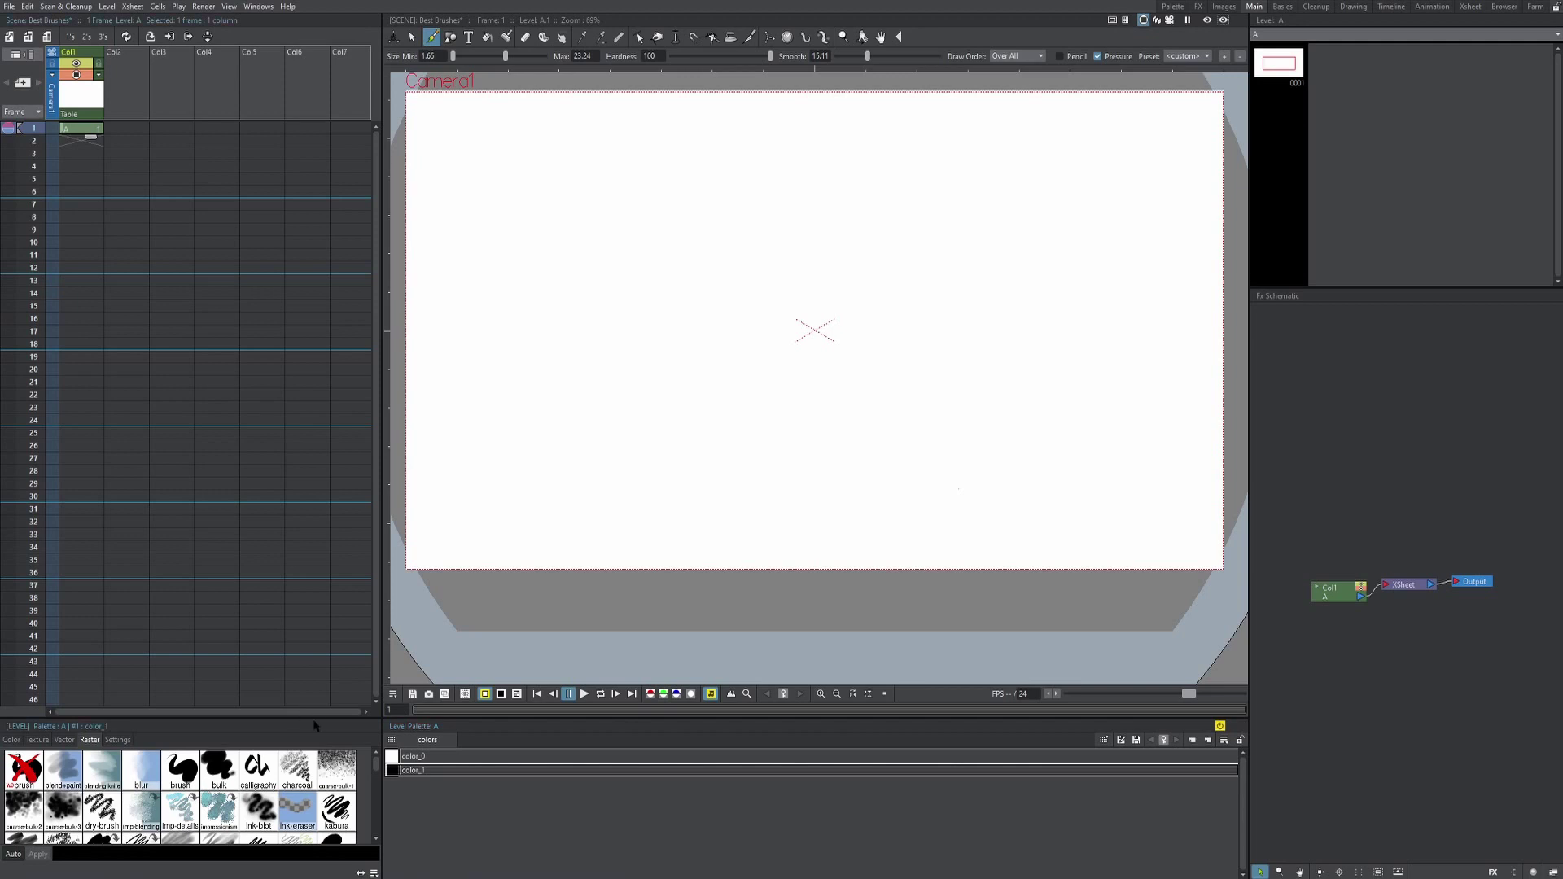
drag(312, 720, 312, 525)
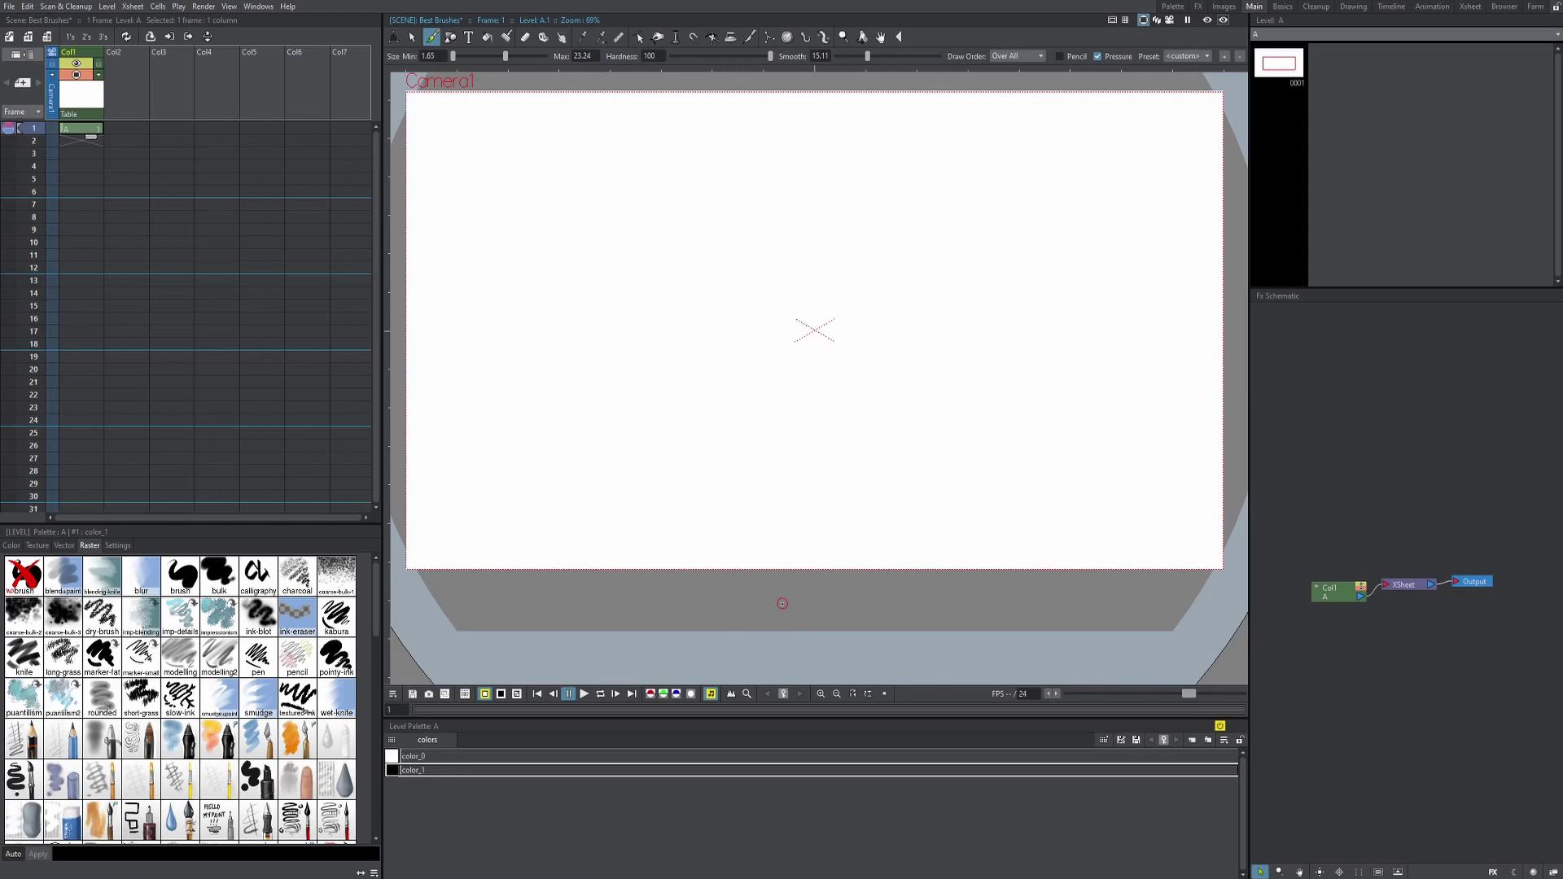
- Switch to the Basics room and start a new level on Col2 frame 1
click(1282, 6)
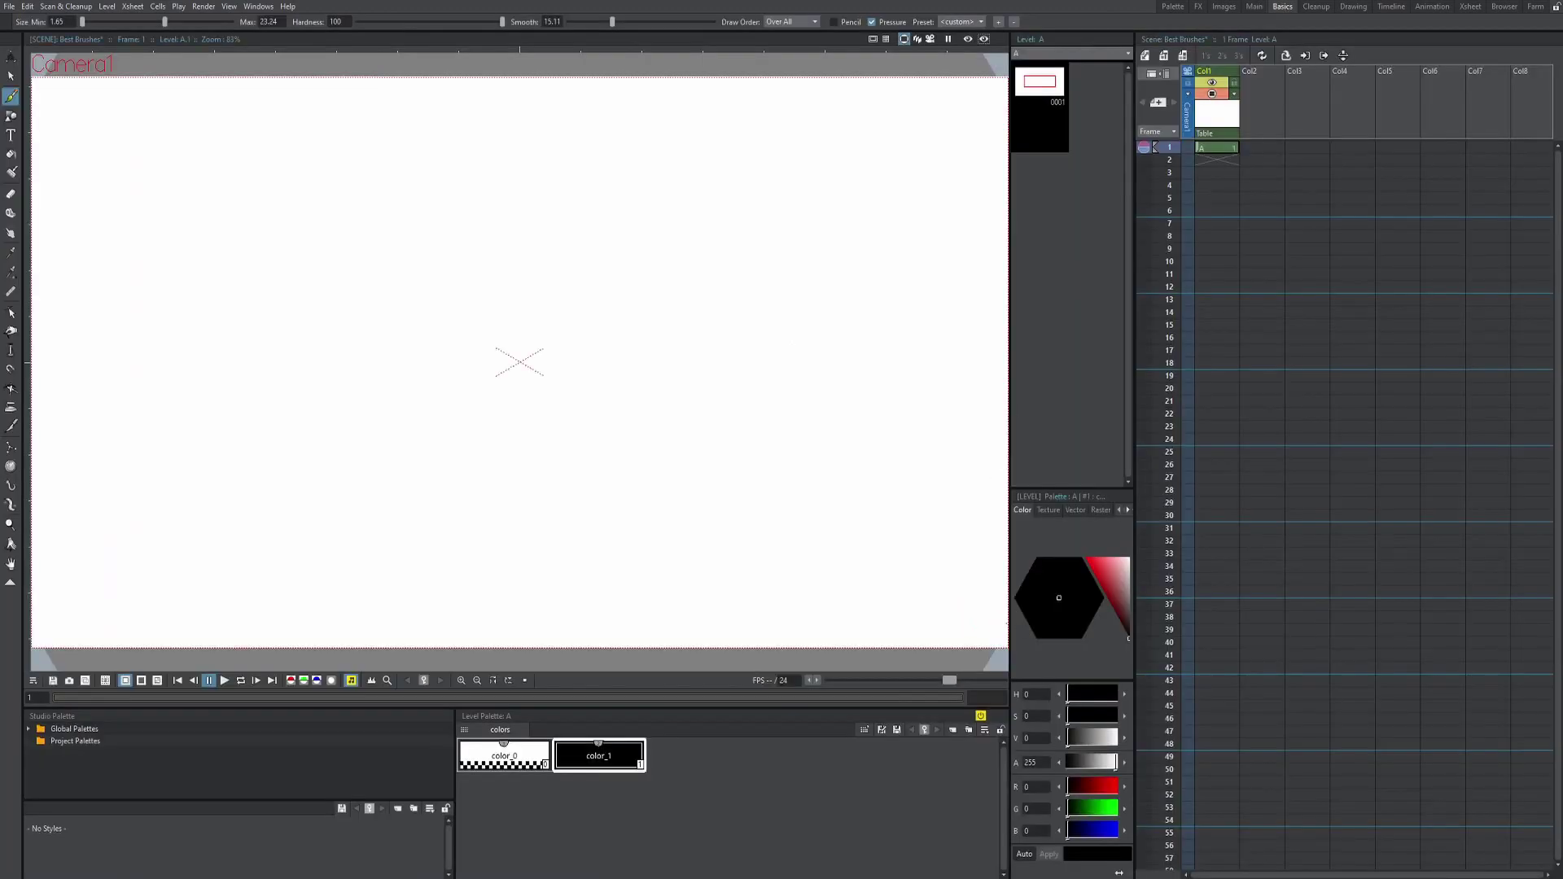
right_click(1256, 148)
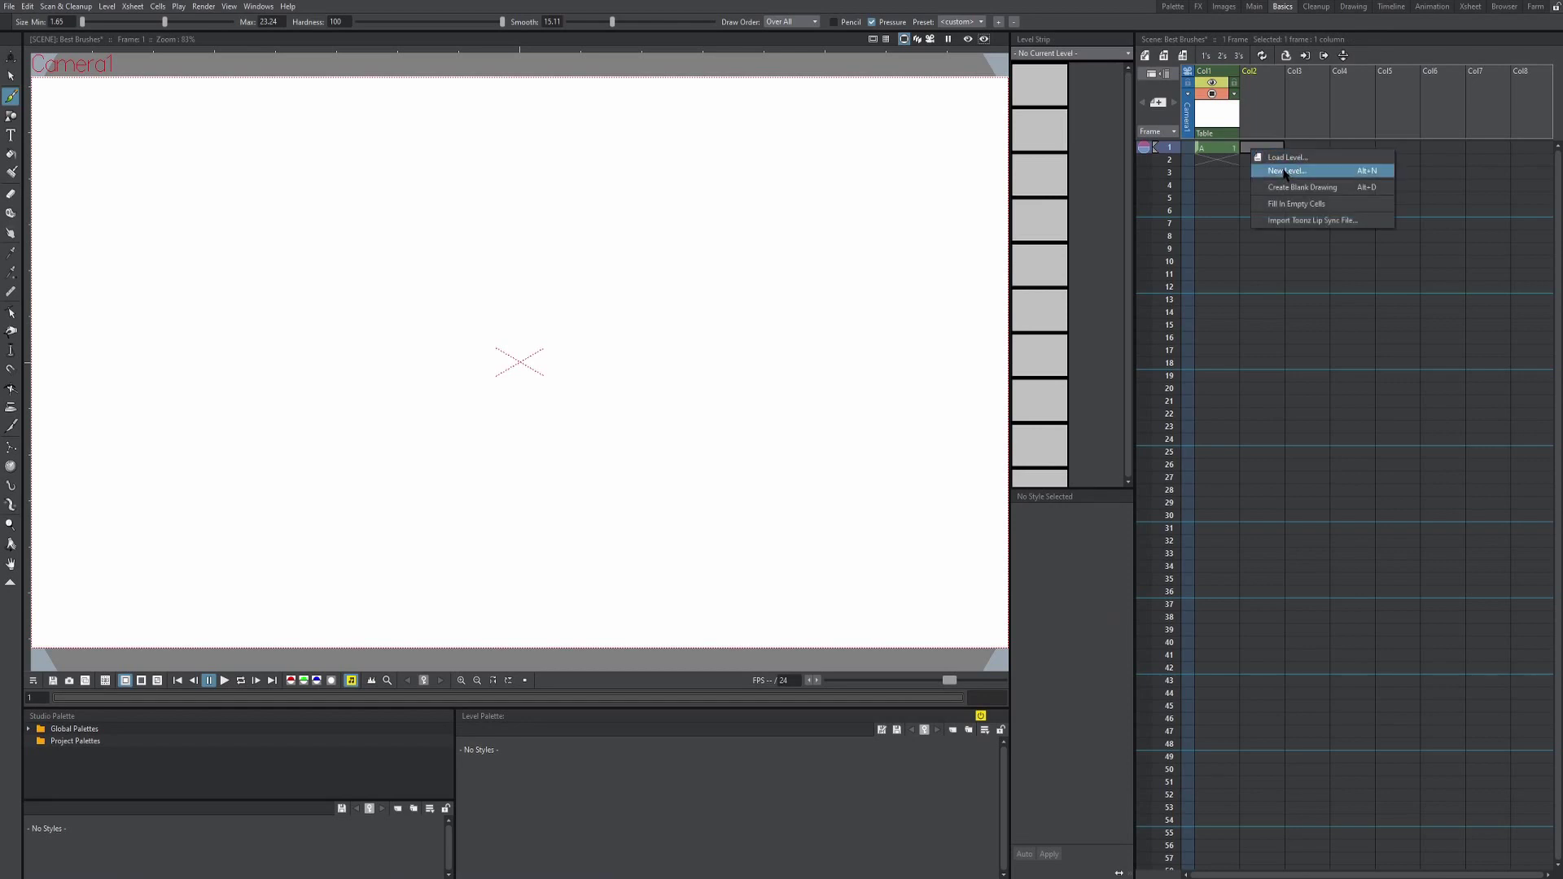
click(1286, 171)
- Cancel the second level, reselect level A, and widen the level strip and palette panels
click(779, 298)
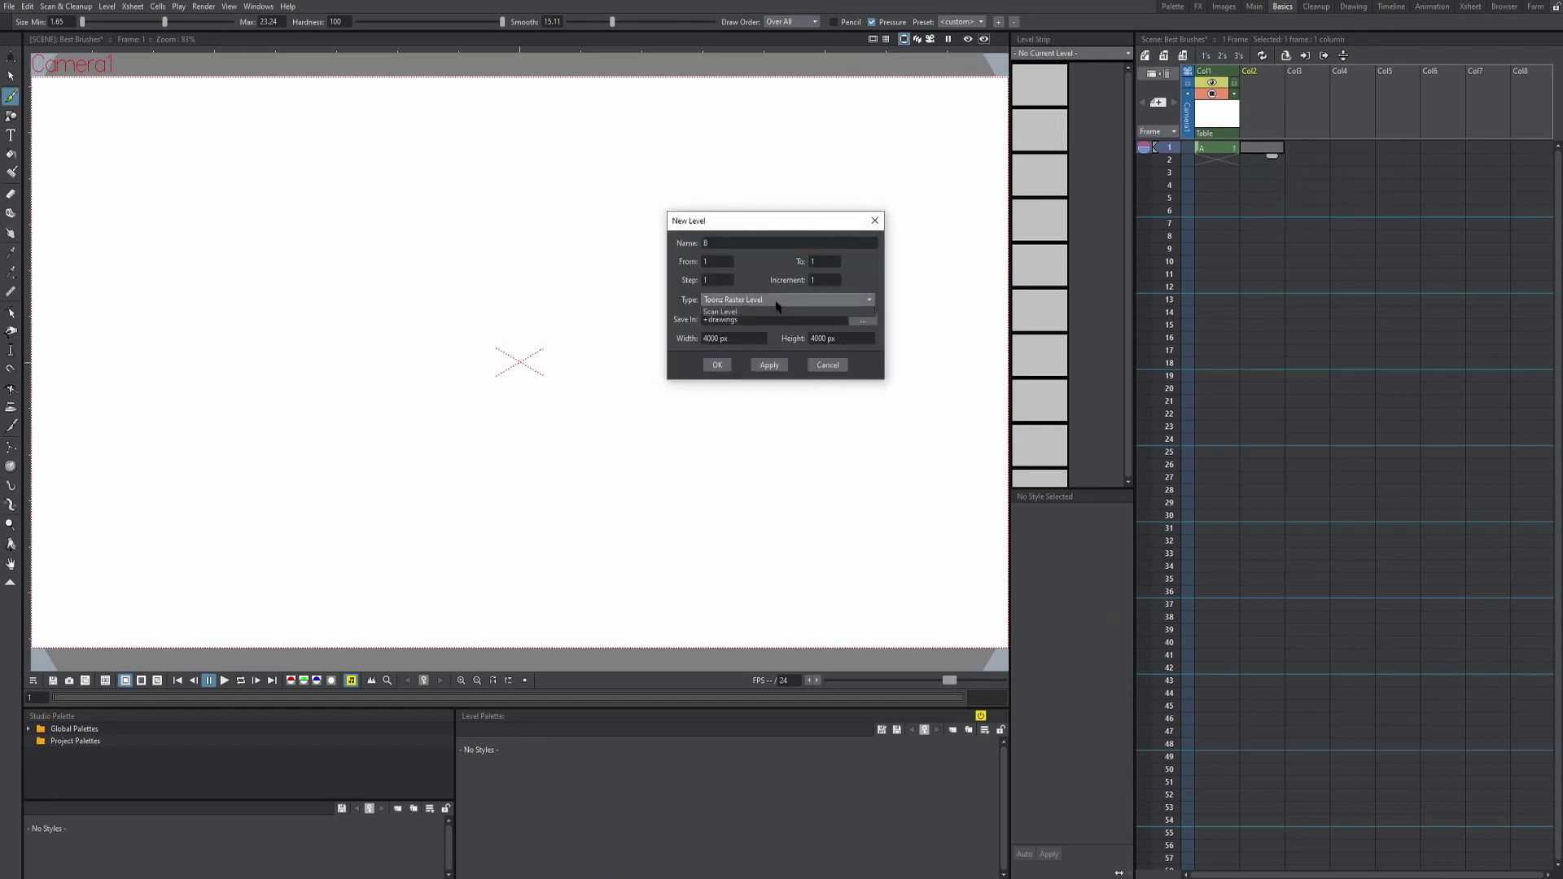
click(876, 220)
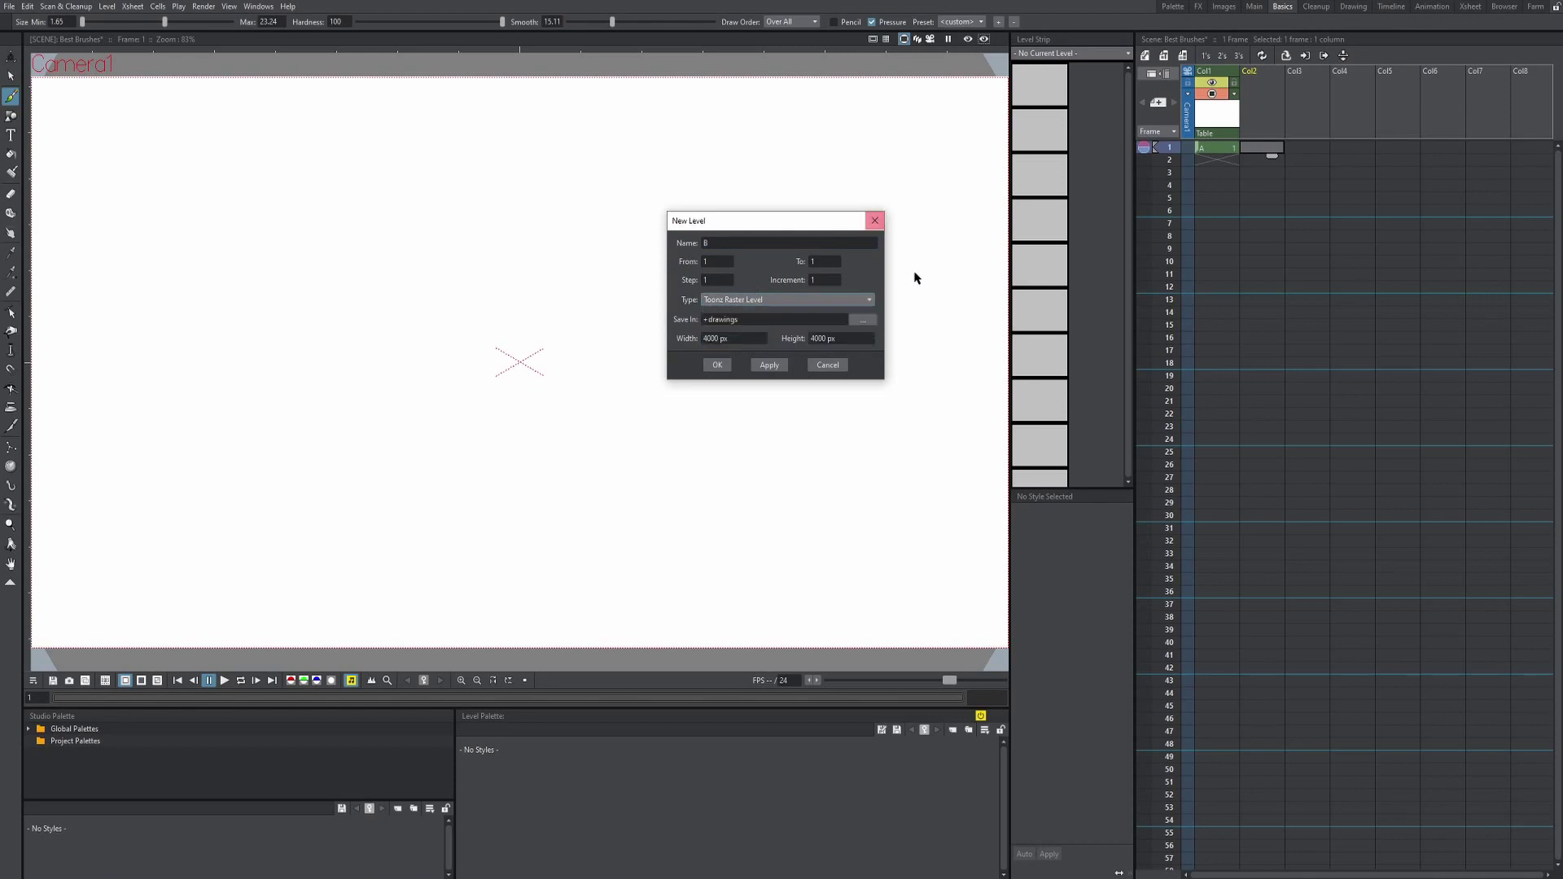
click(876, 221)
click(1208, 150)
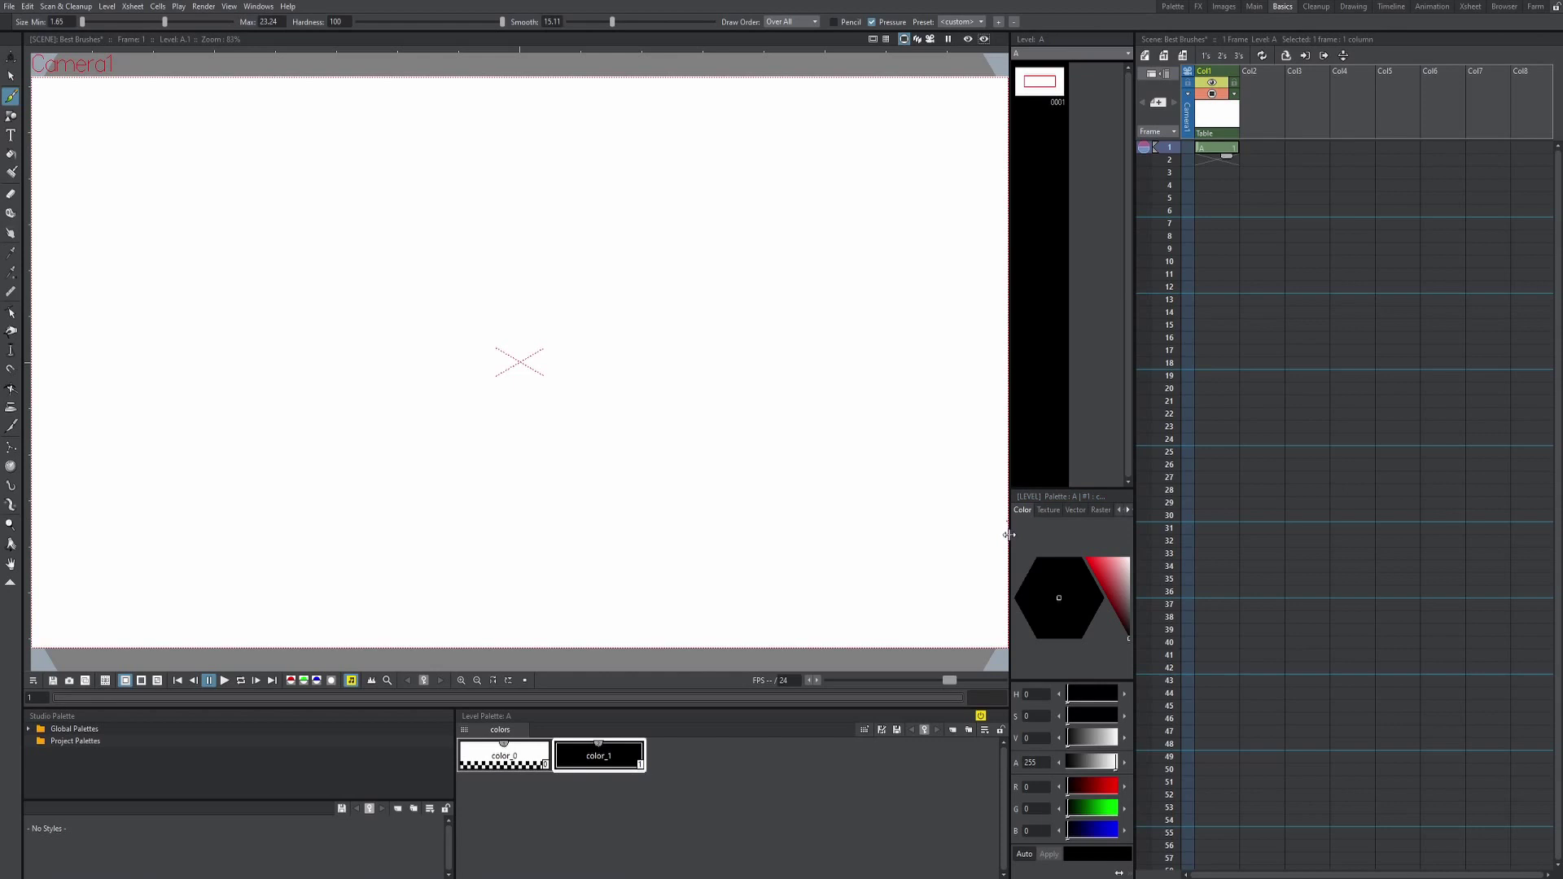
drag(1010, 534, 957, 537)
- Float the style editor and level strip, and widen the viewer to the full camera frame
drag(1035, 500, 1041, 878)
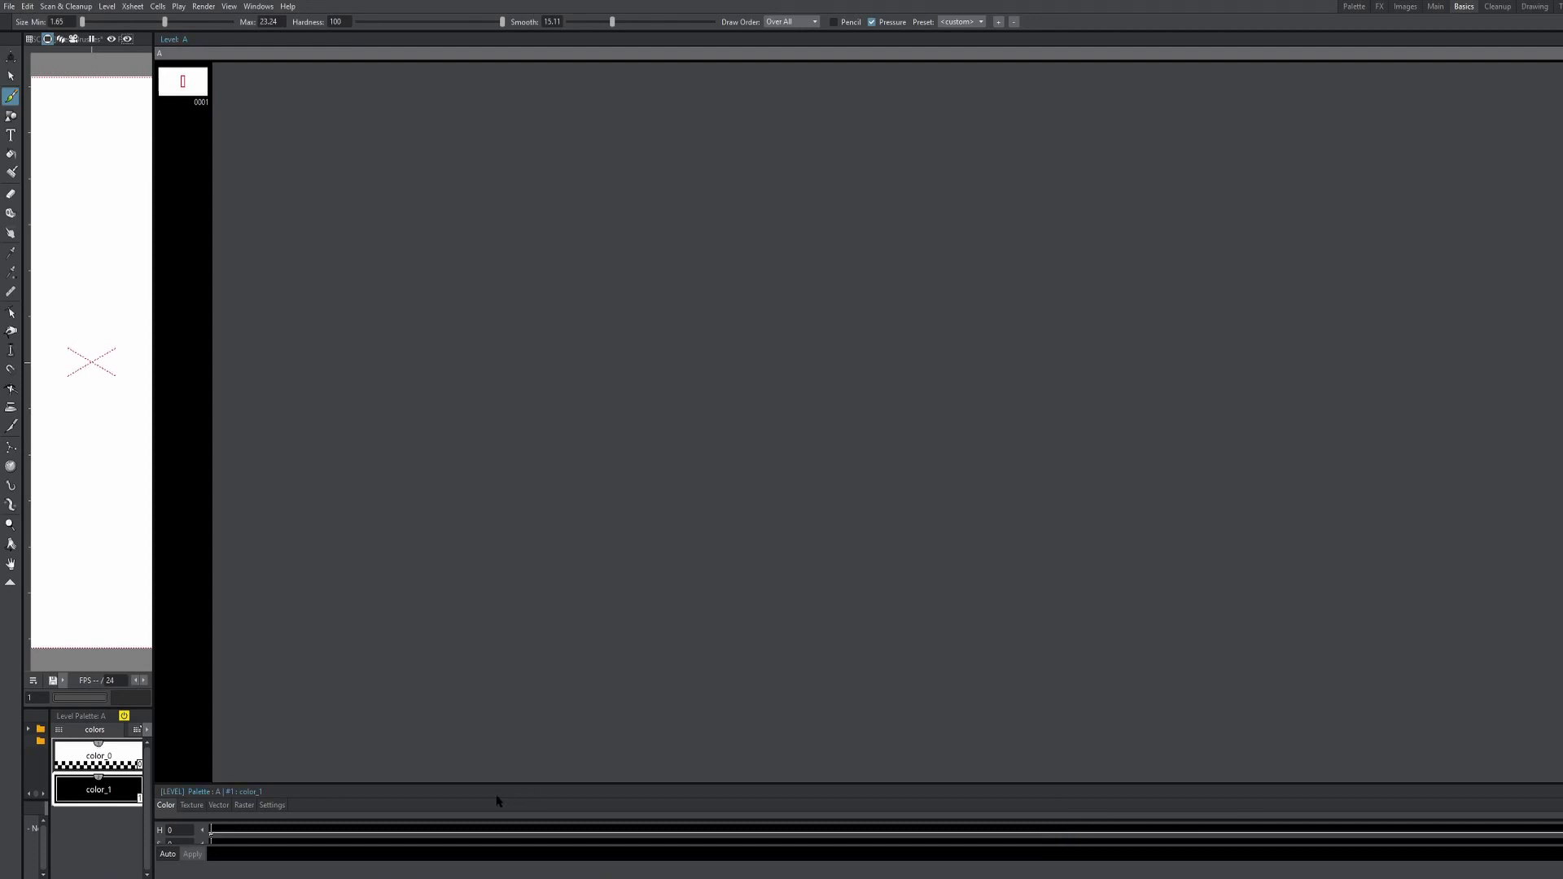
drag(476, 796, 423, 536)
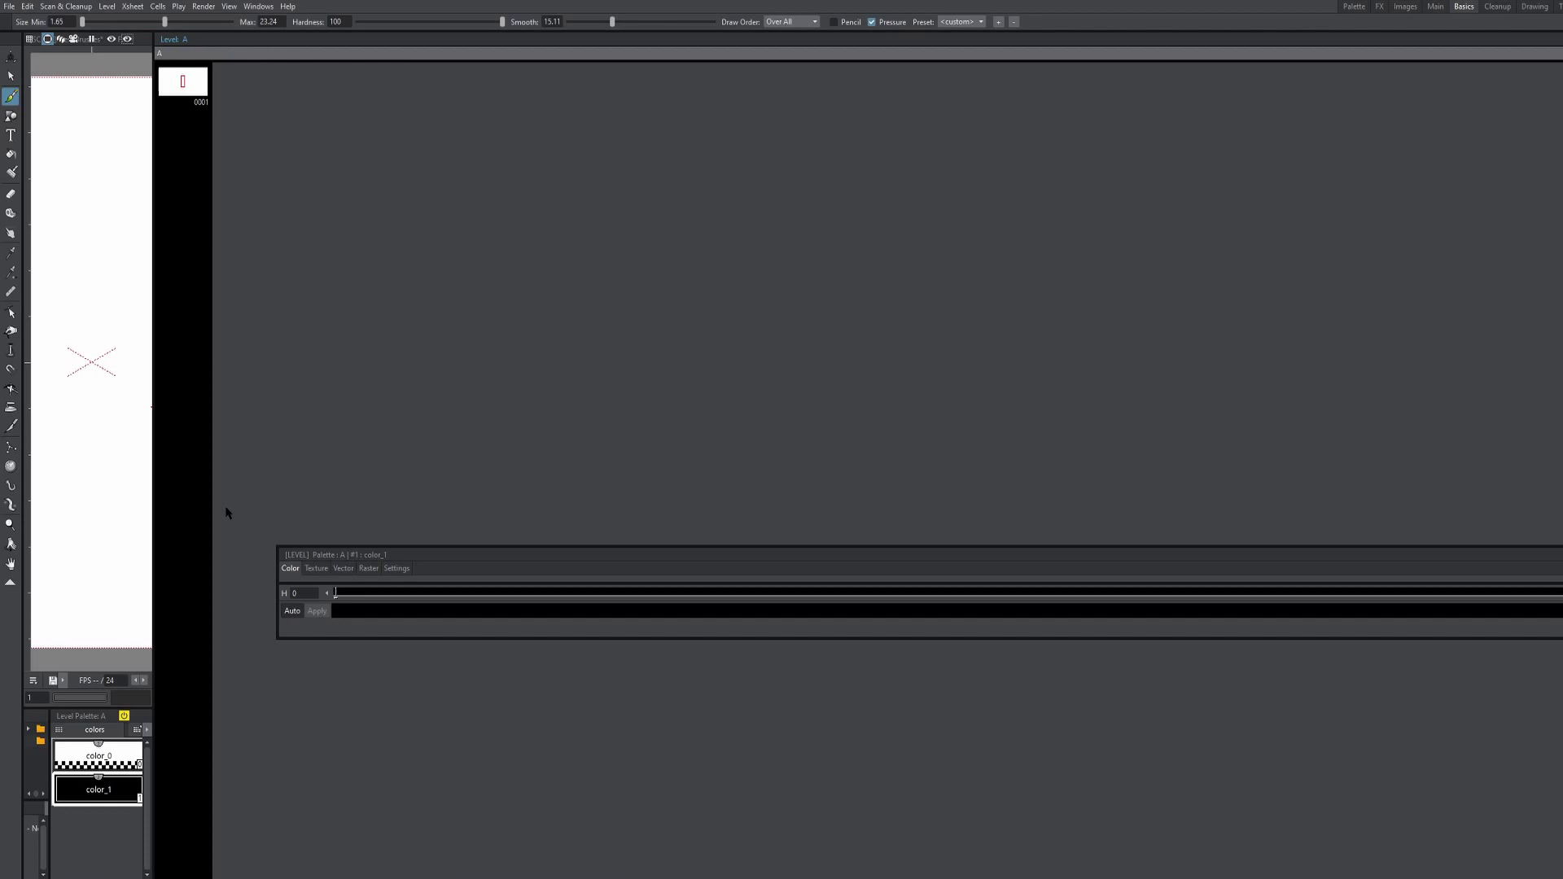
drag(272, 39, 933, 257)
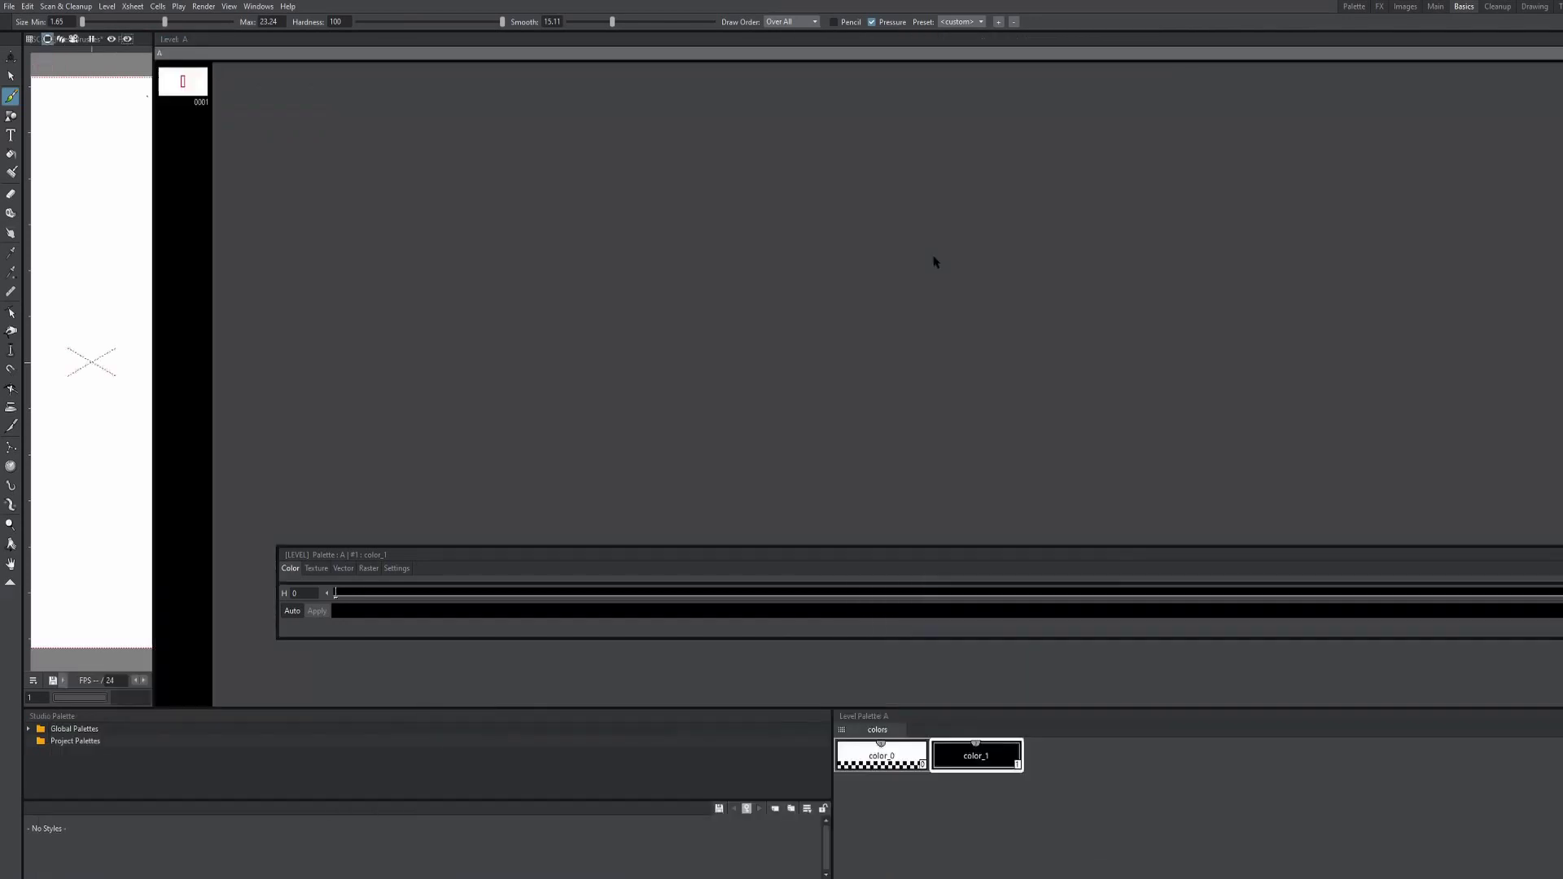
drag(377, 556, 548, 497)
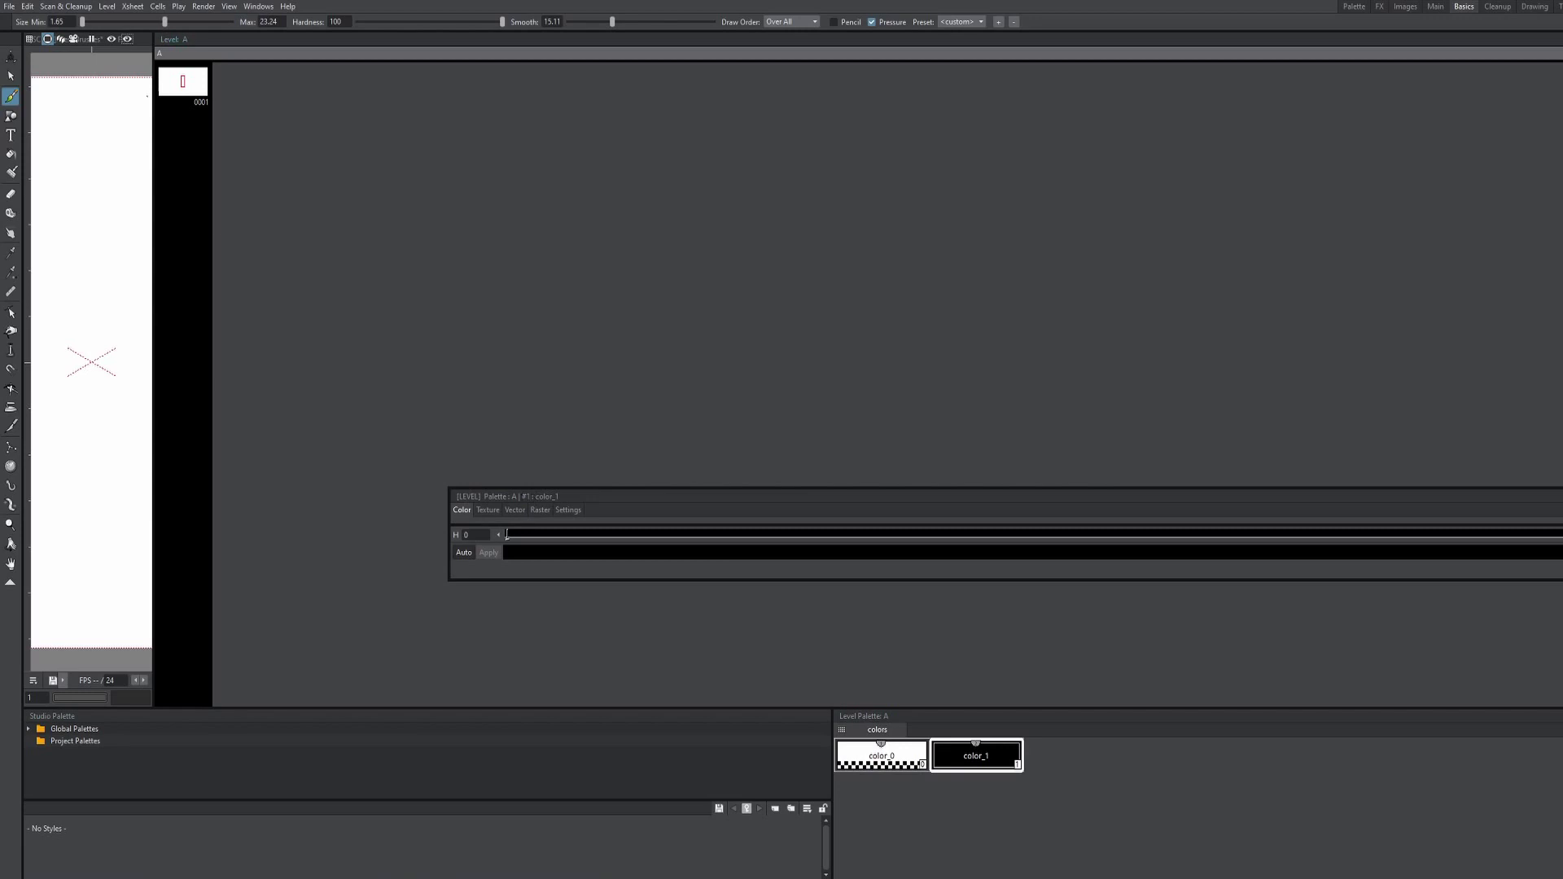
drag(154, 150, 1319, 194)
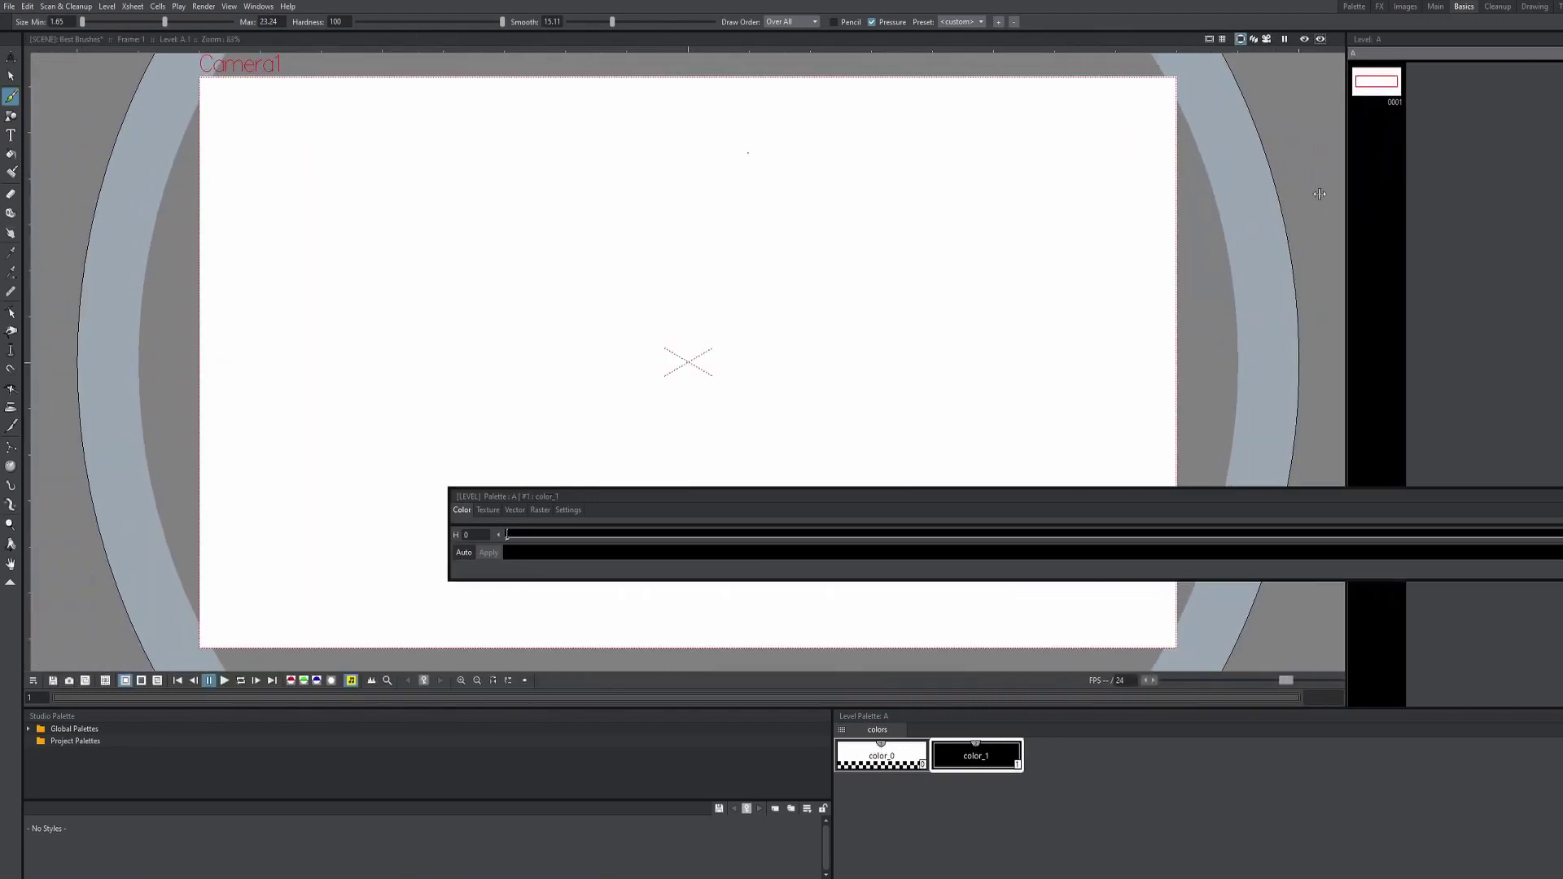
- Undo a stray test stroke and reposition the floating level strip and palette windows
drag(1190, 144, 681, 172)
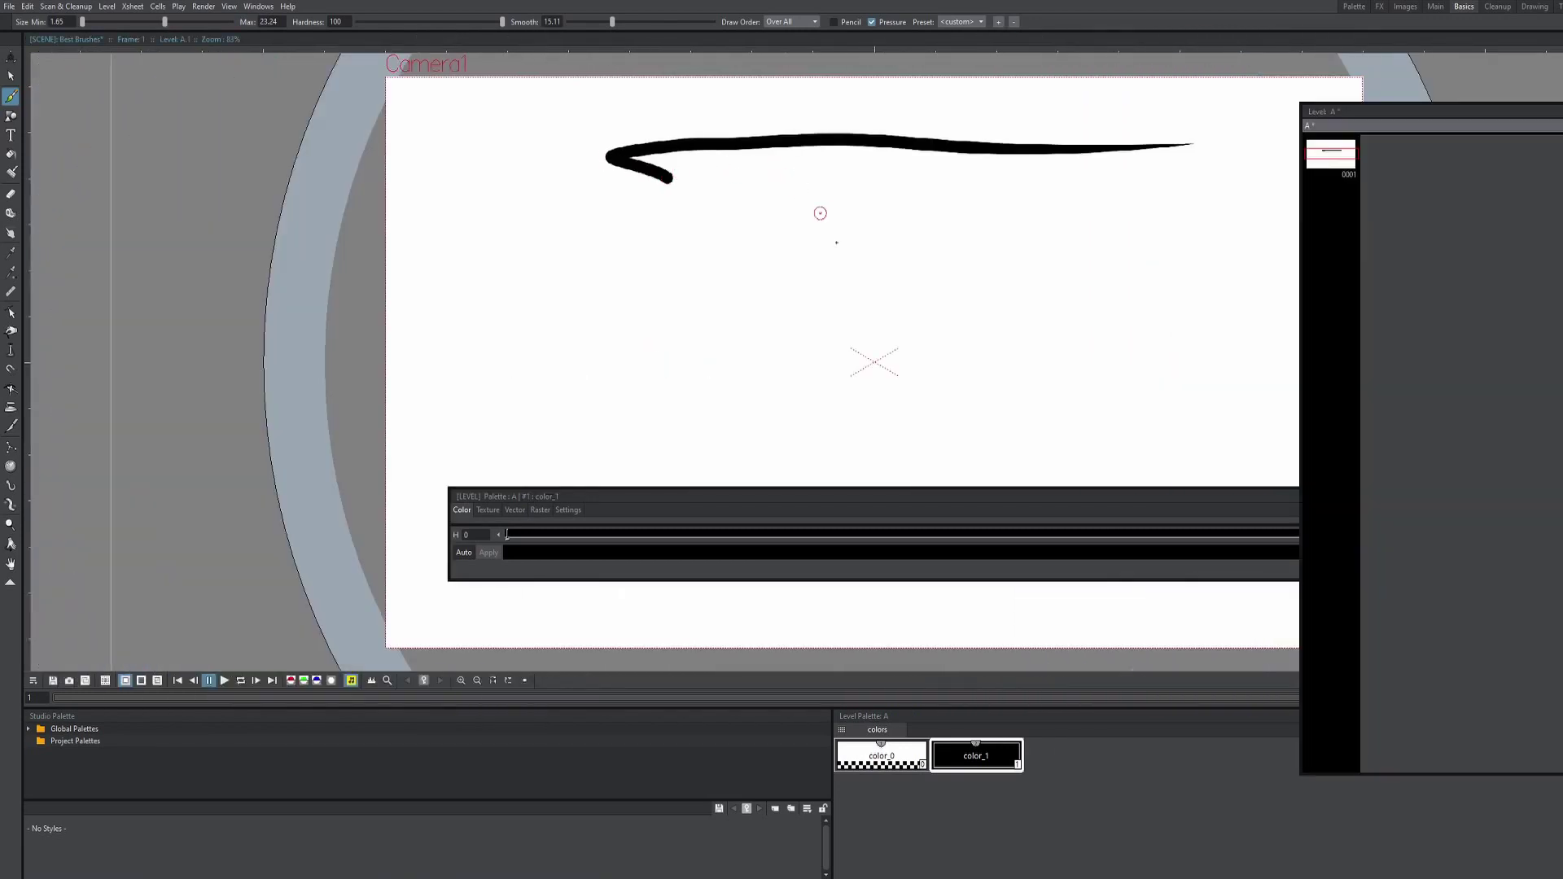
drag(847, 240, 736, 247)
key(ctrl+z)
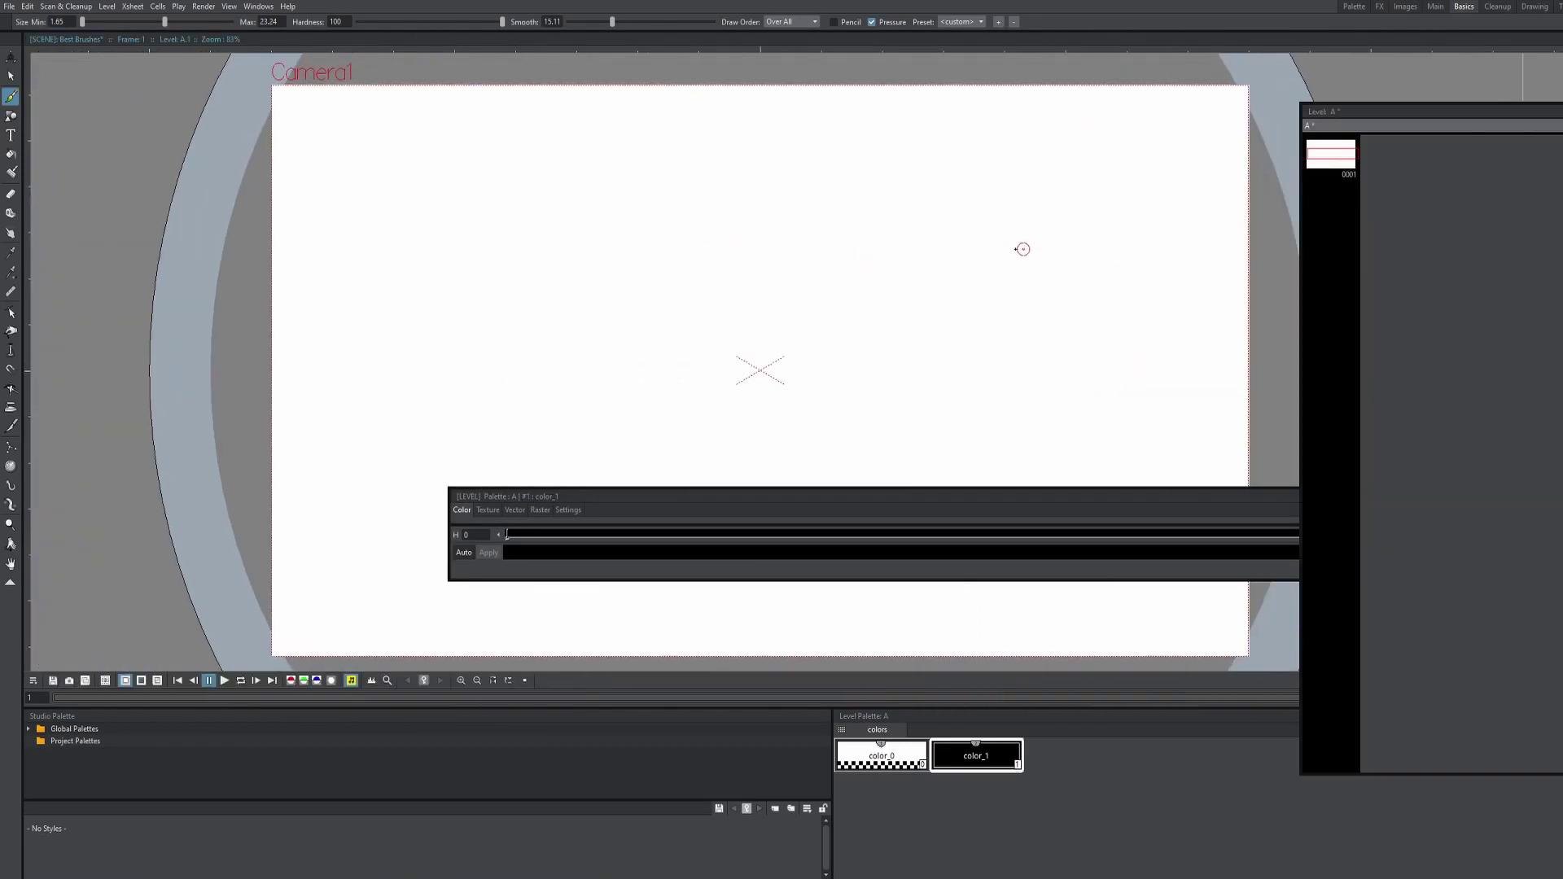
drag(1343, 113, 965, 130)
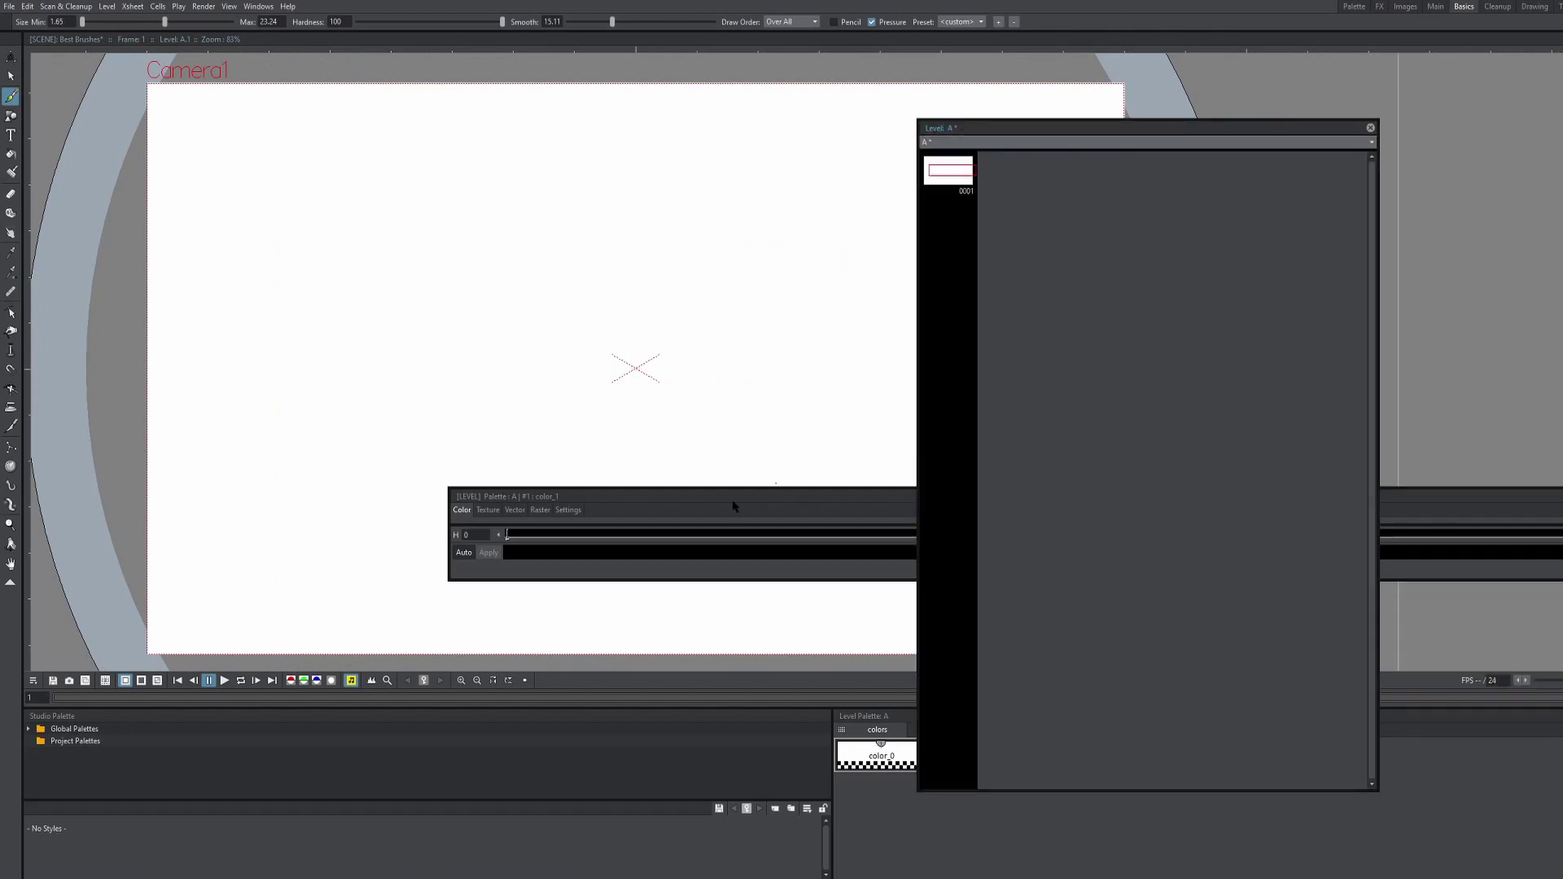
drag(698, 495, 372, 365)
- Shift the main window left and reposition the level A strip panel for docking
click(268, 8)
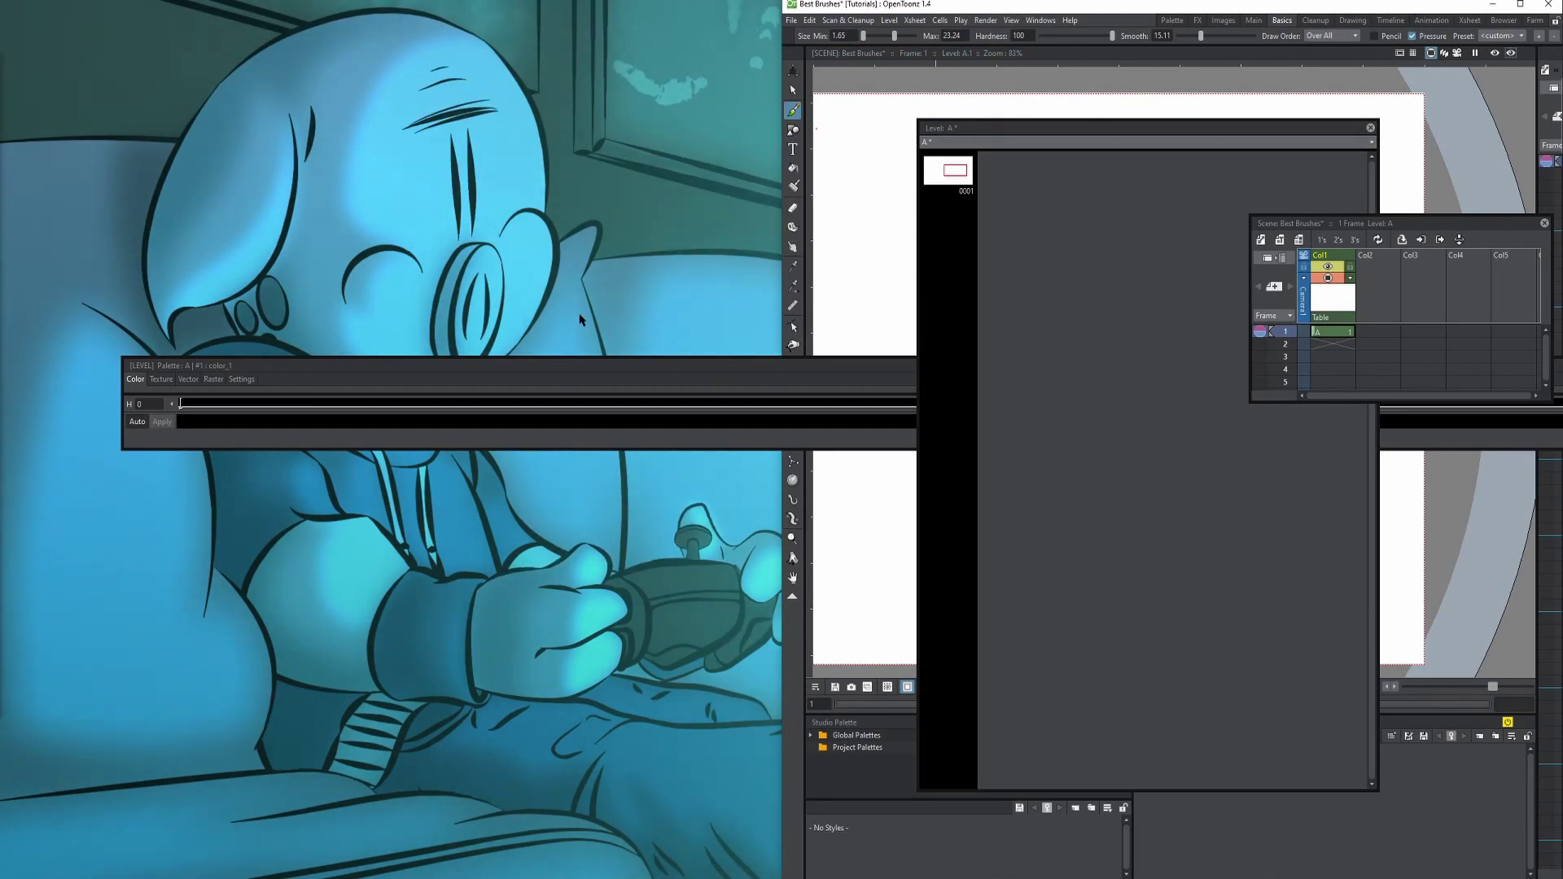
drag(1113, 7, 671, 6)
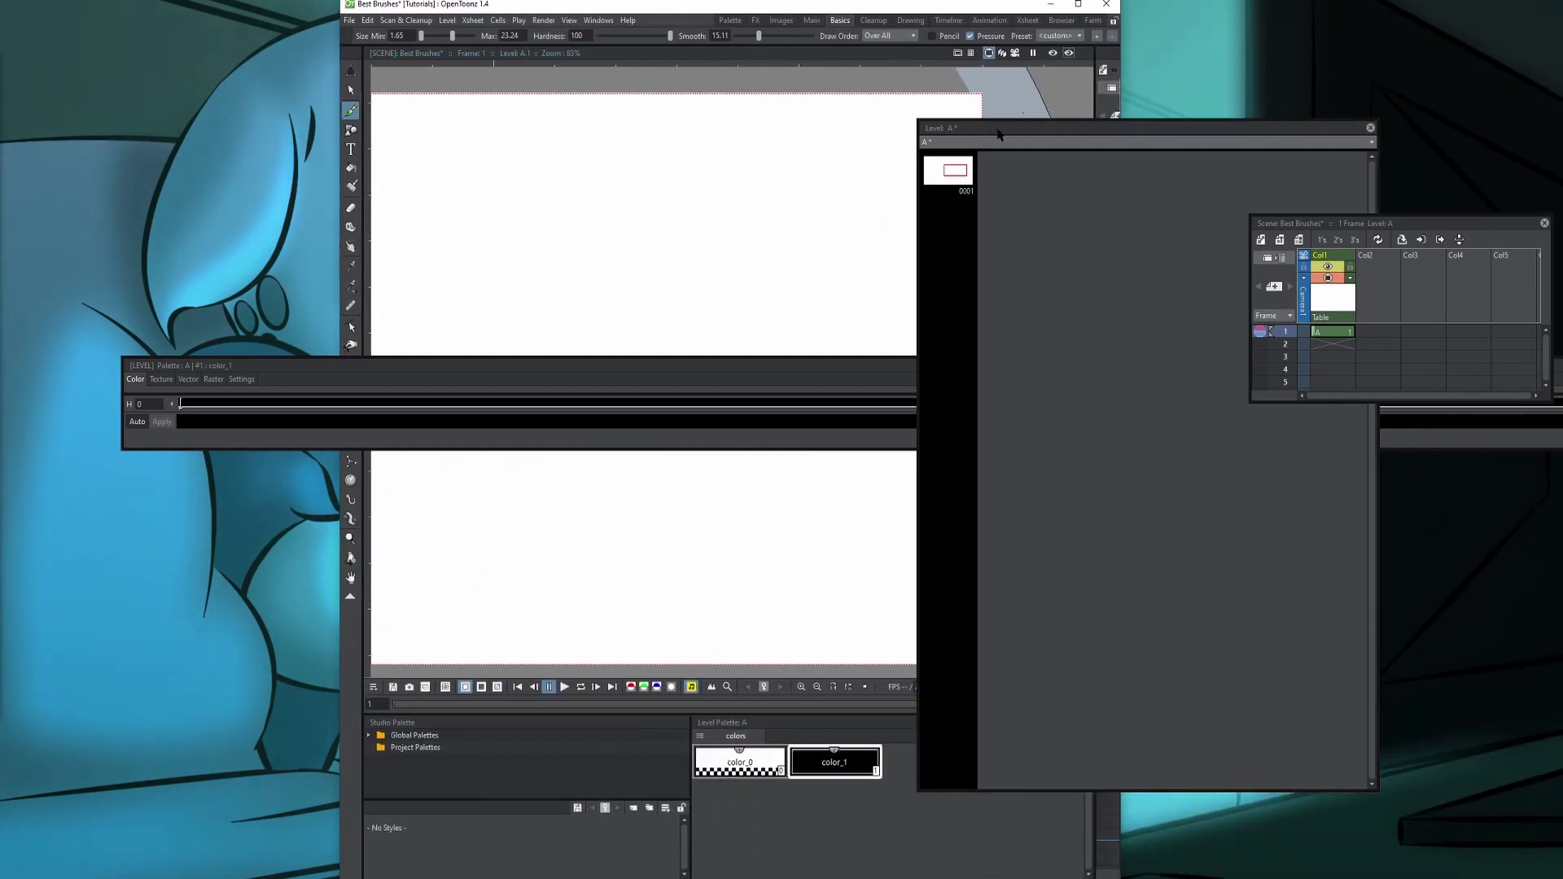
drag(999, 133, 1121, 161)
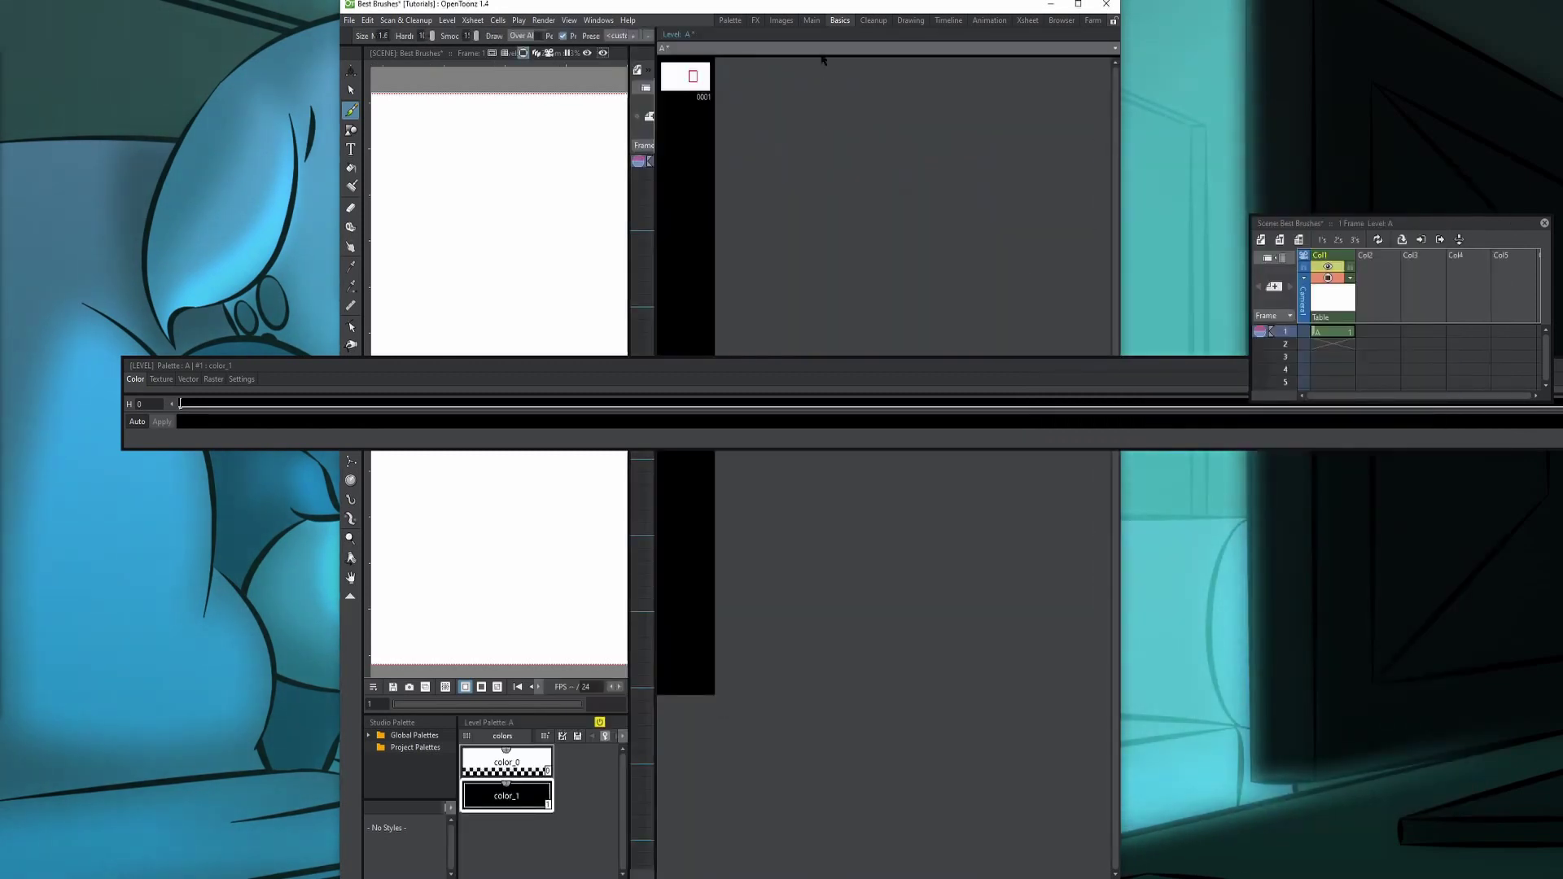
drag(824, 35, 553, 103)
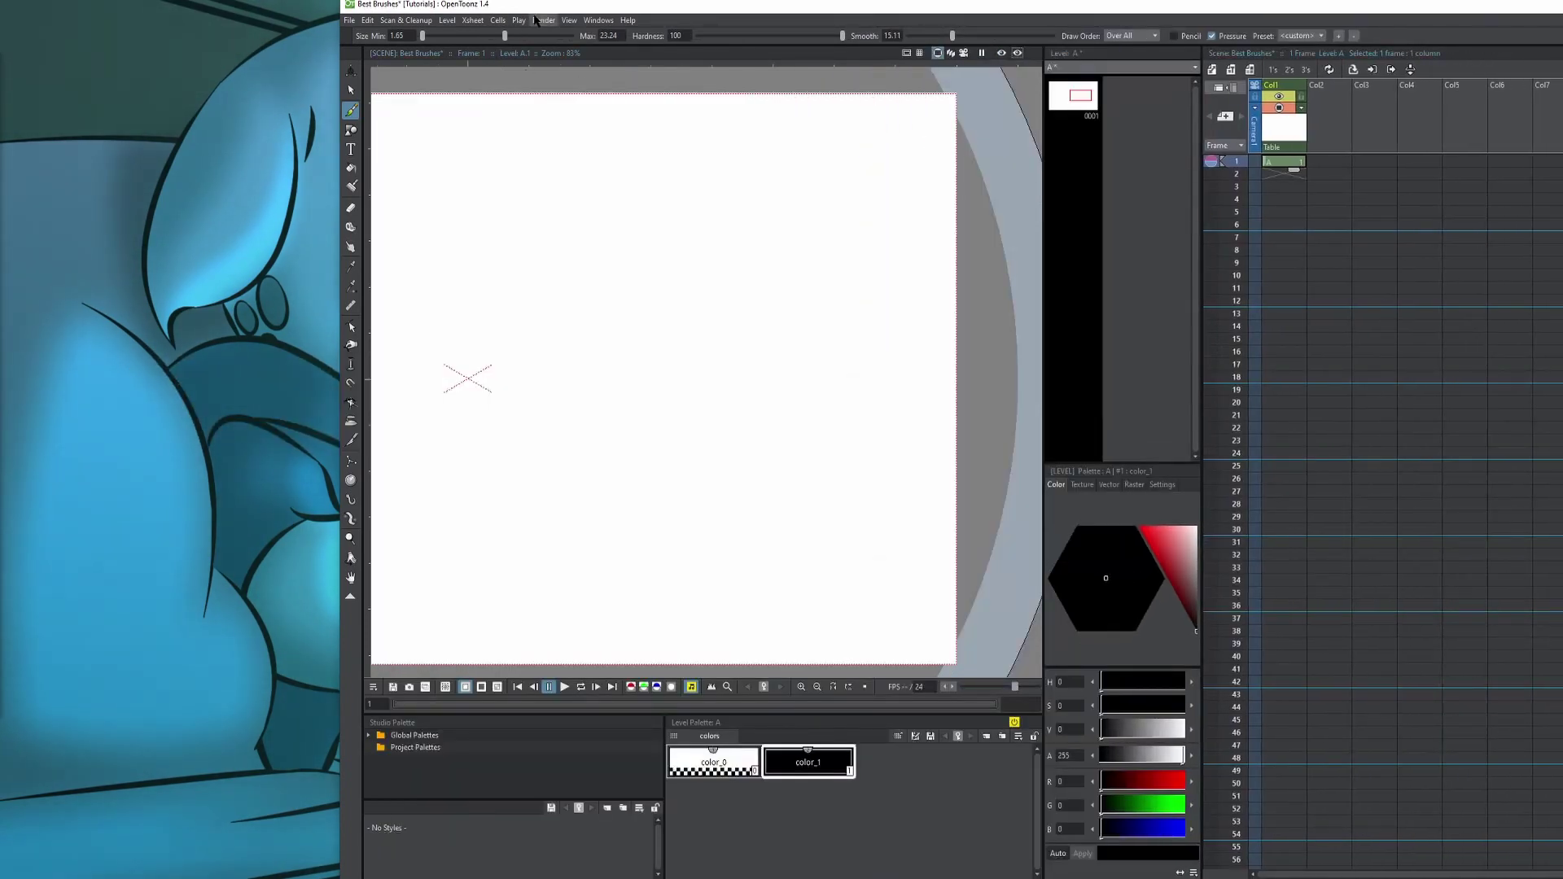
- Lock the room panes via Windows > Workspace and maximize the program window
click(598, 20)
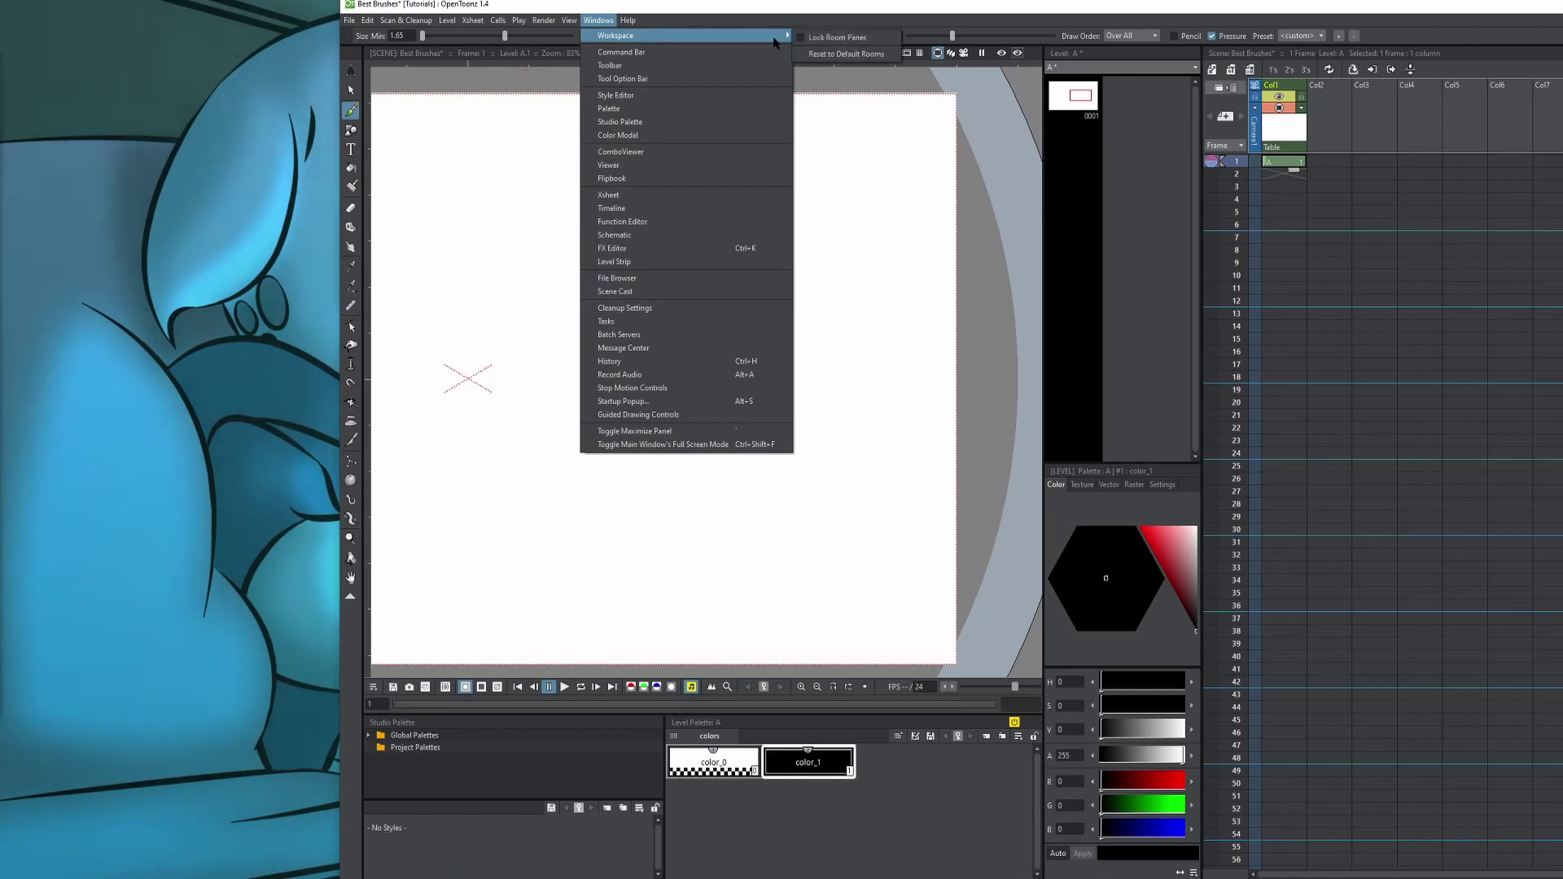
click(804, 37)
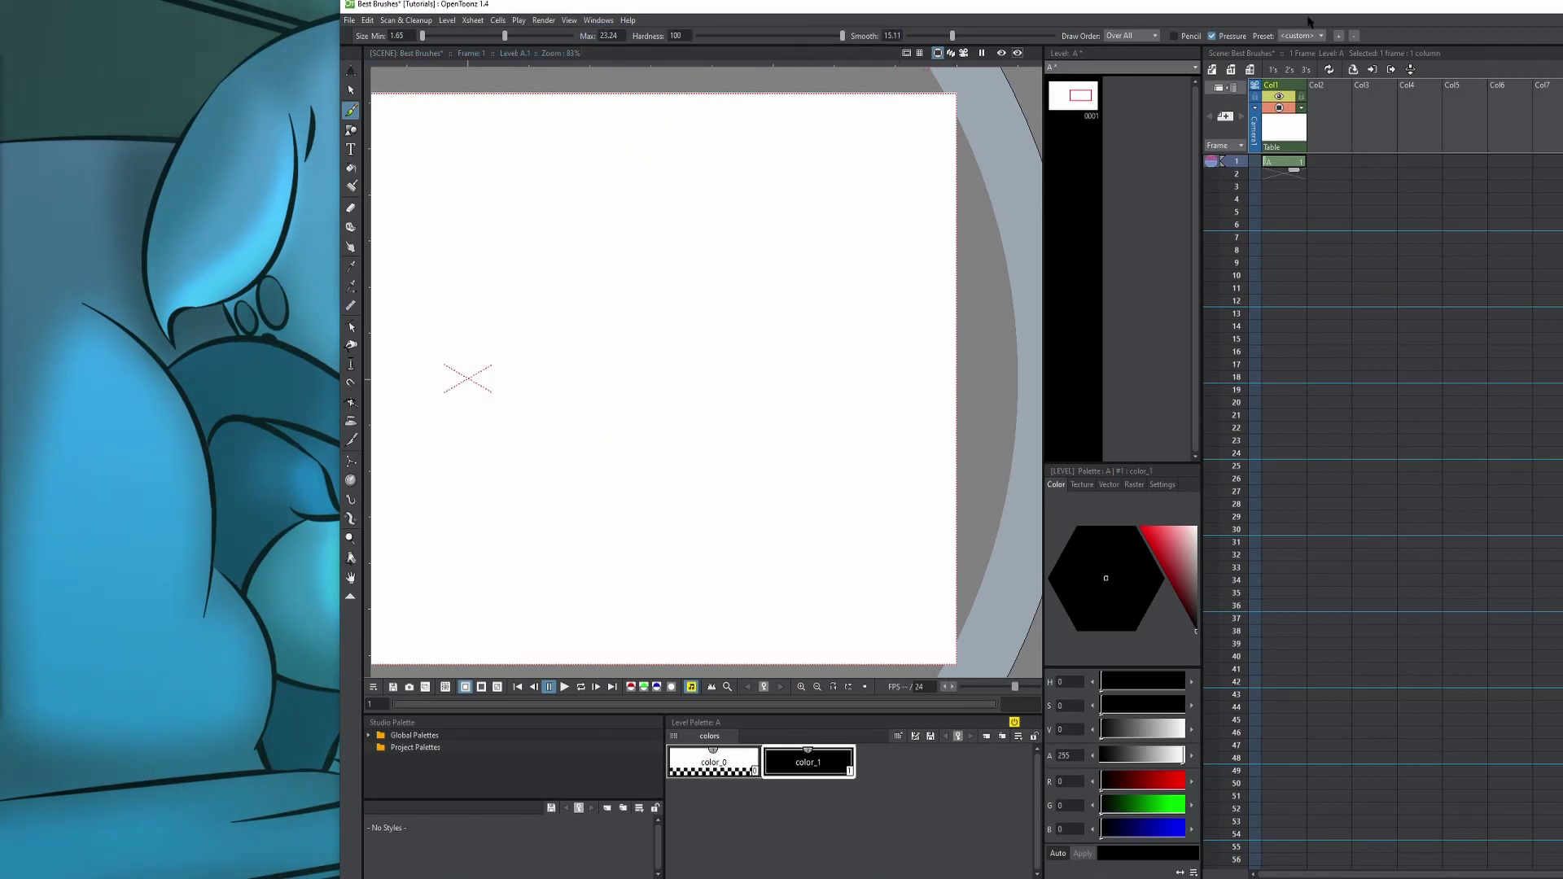
drag(1311, 9, 943, 17)
click(1417, 21)
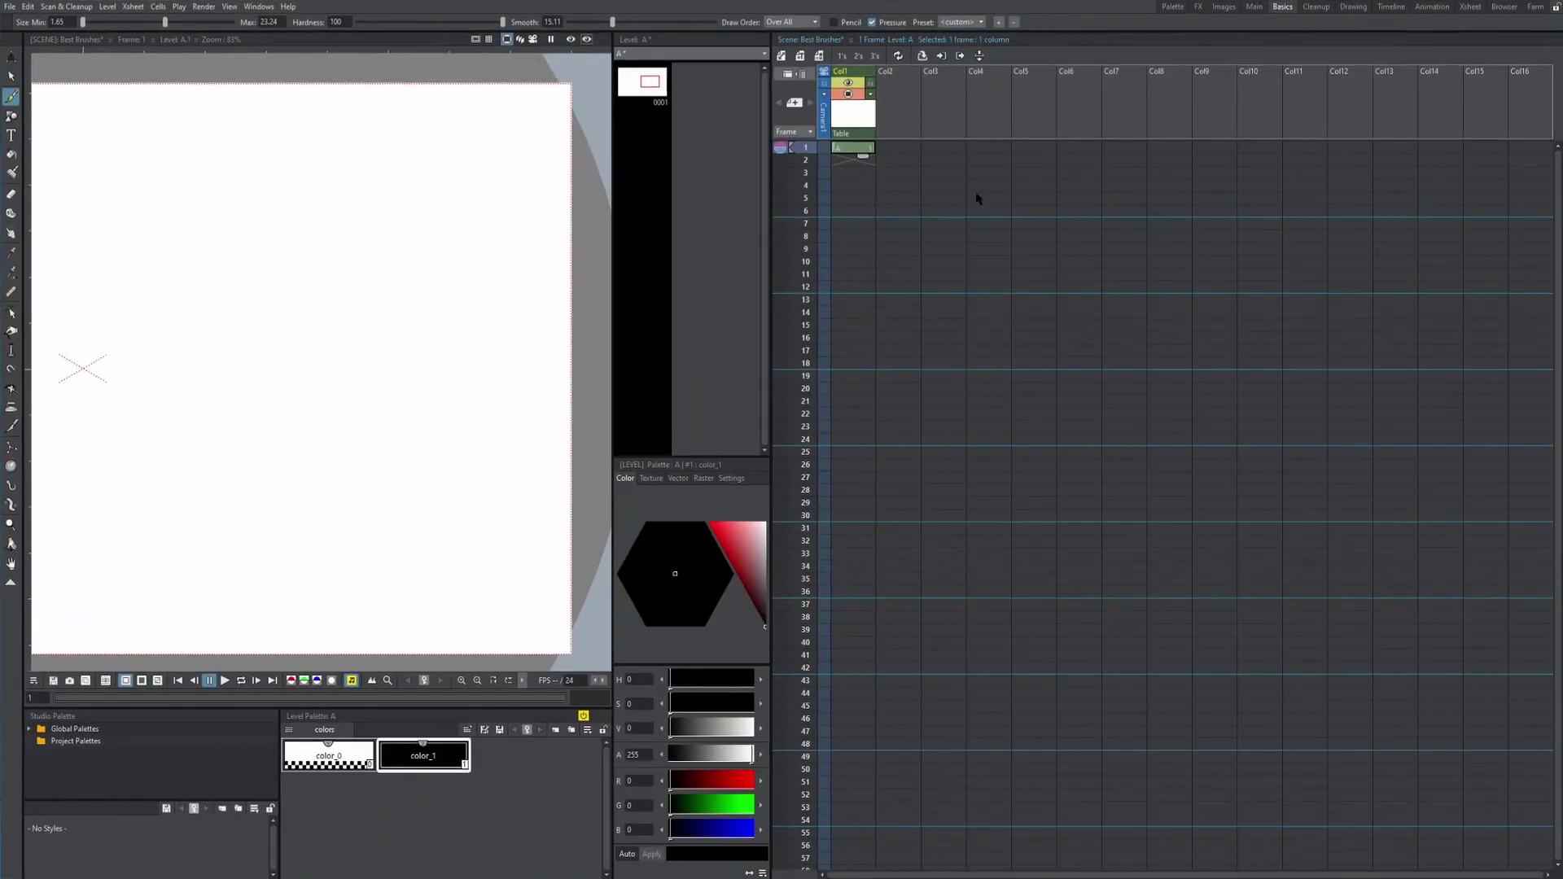
- Widen the level strip, style editor and canvas viewer areas
drag(772, 253, 1109, 255)
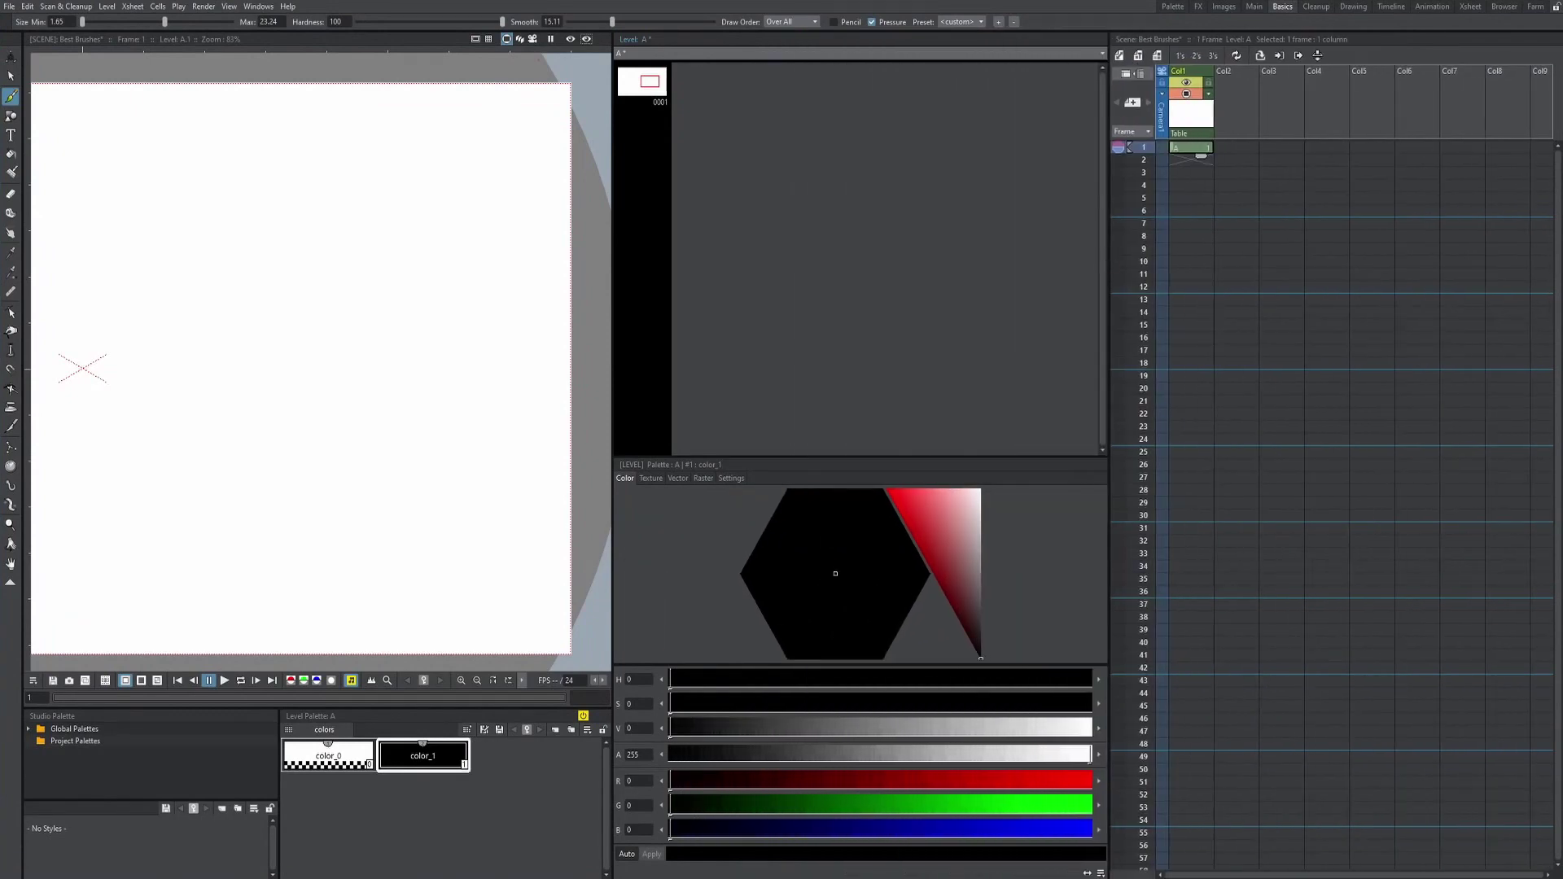
drag(612, 281, 806, 248)
scroll(608, 278, down, 1)
scroll(806, 247, down, 1)
scroll(806, 247, up, 1)
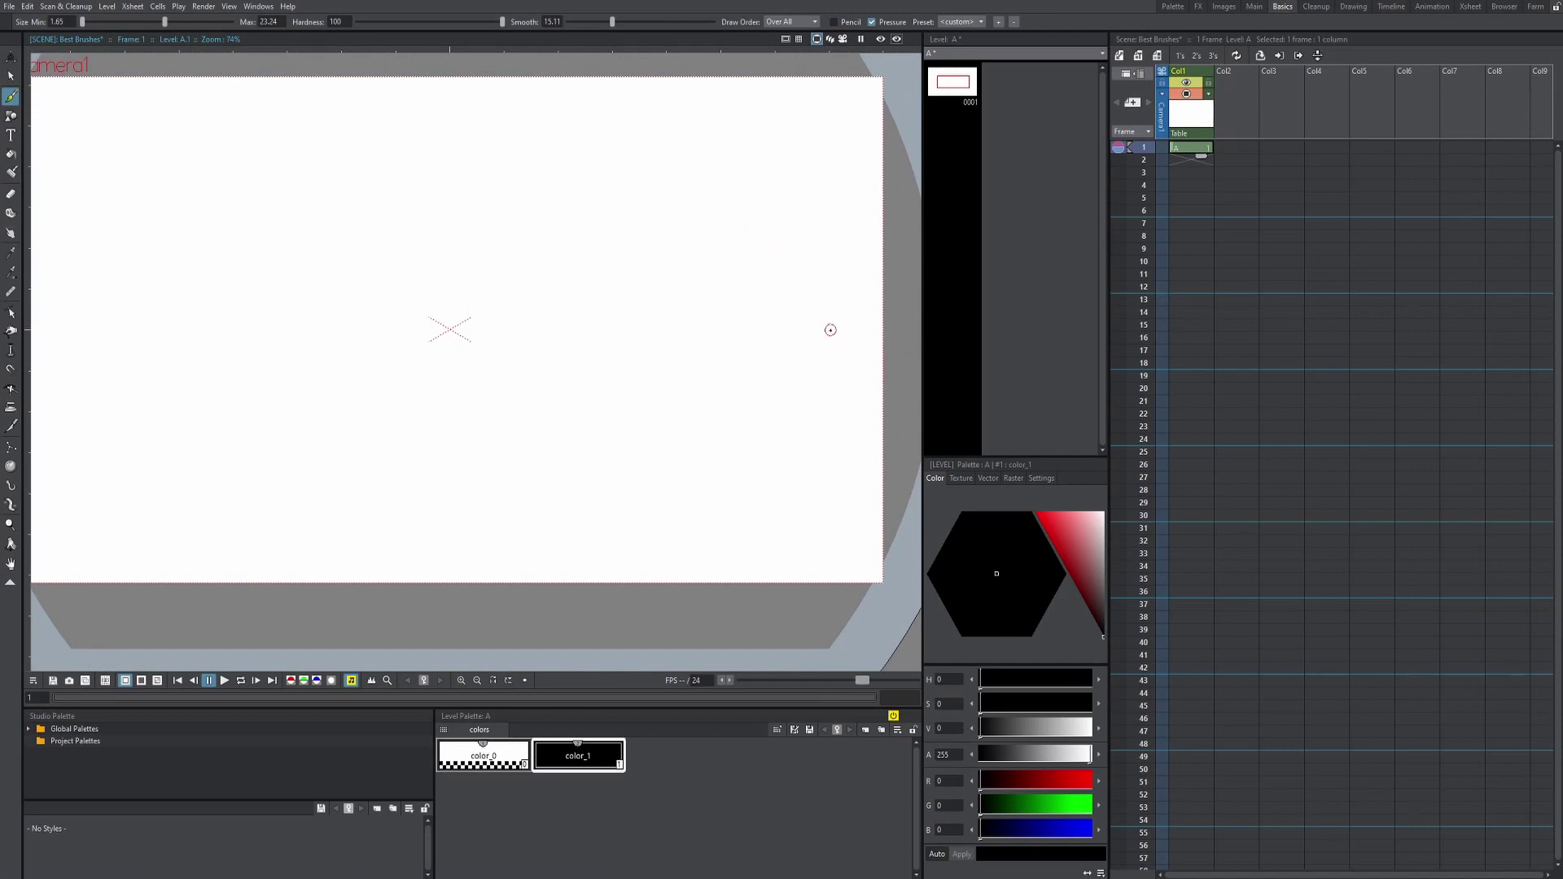
- Browse the Raster brush presets available for color_1
click(1015, 480)
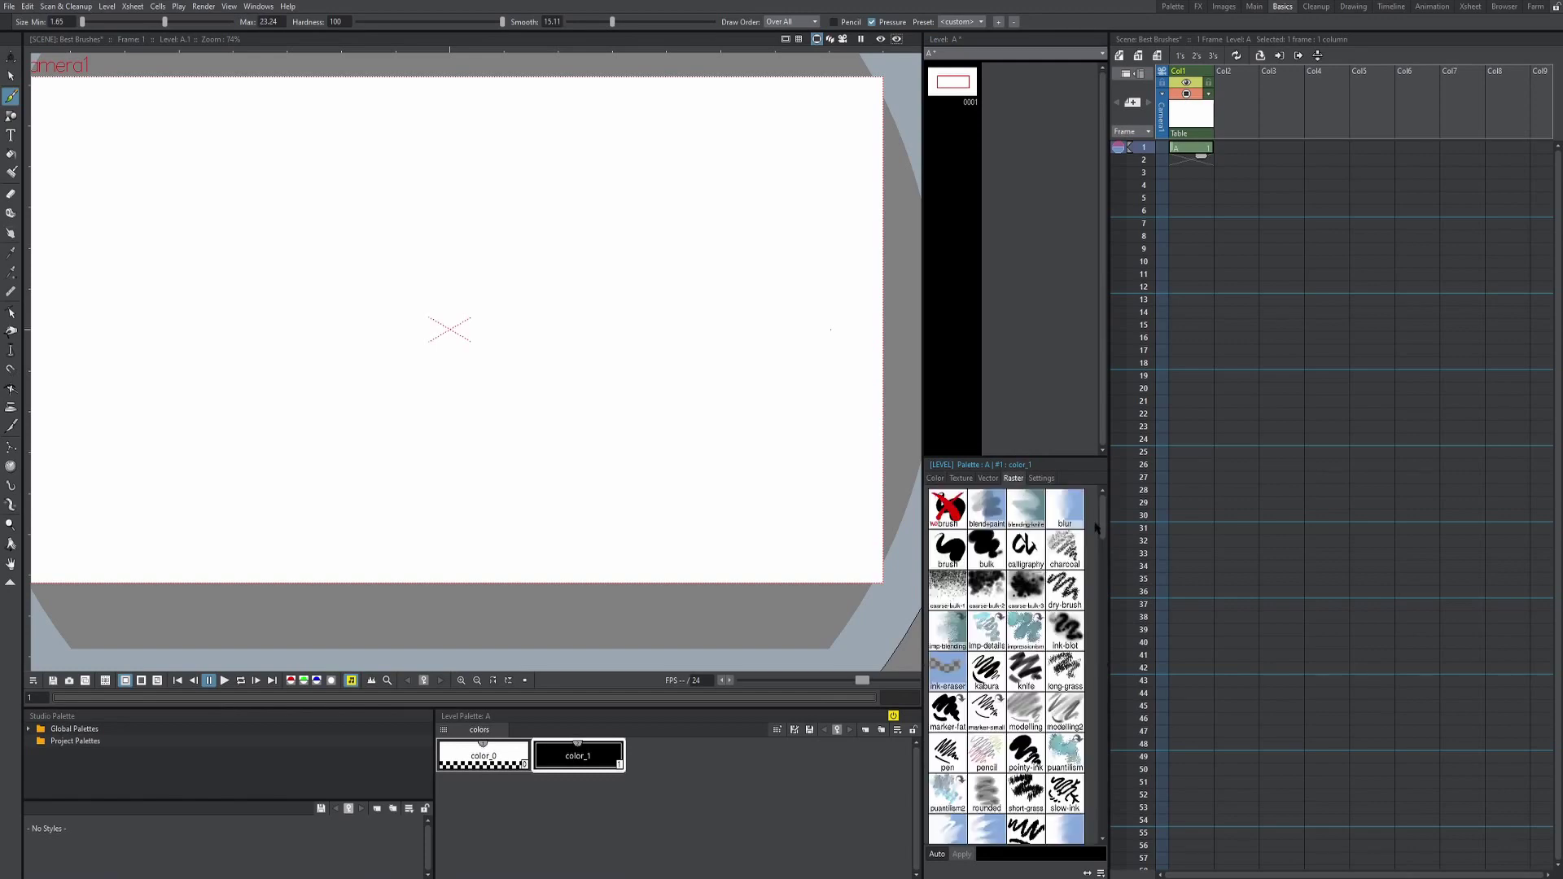
drag(792, 419, 827, 436)
drag(1101, 521, 1089, 500)
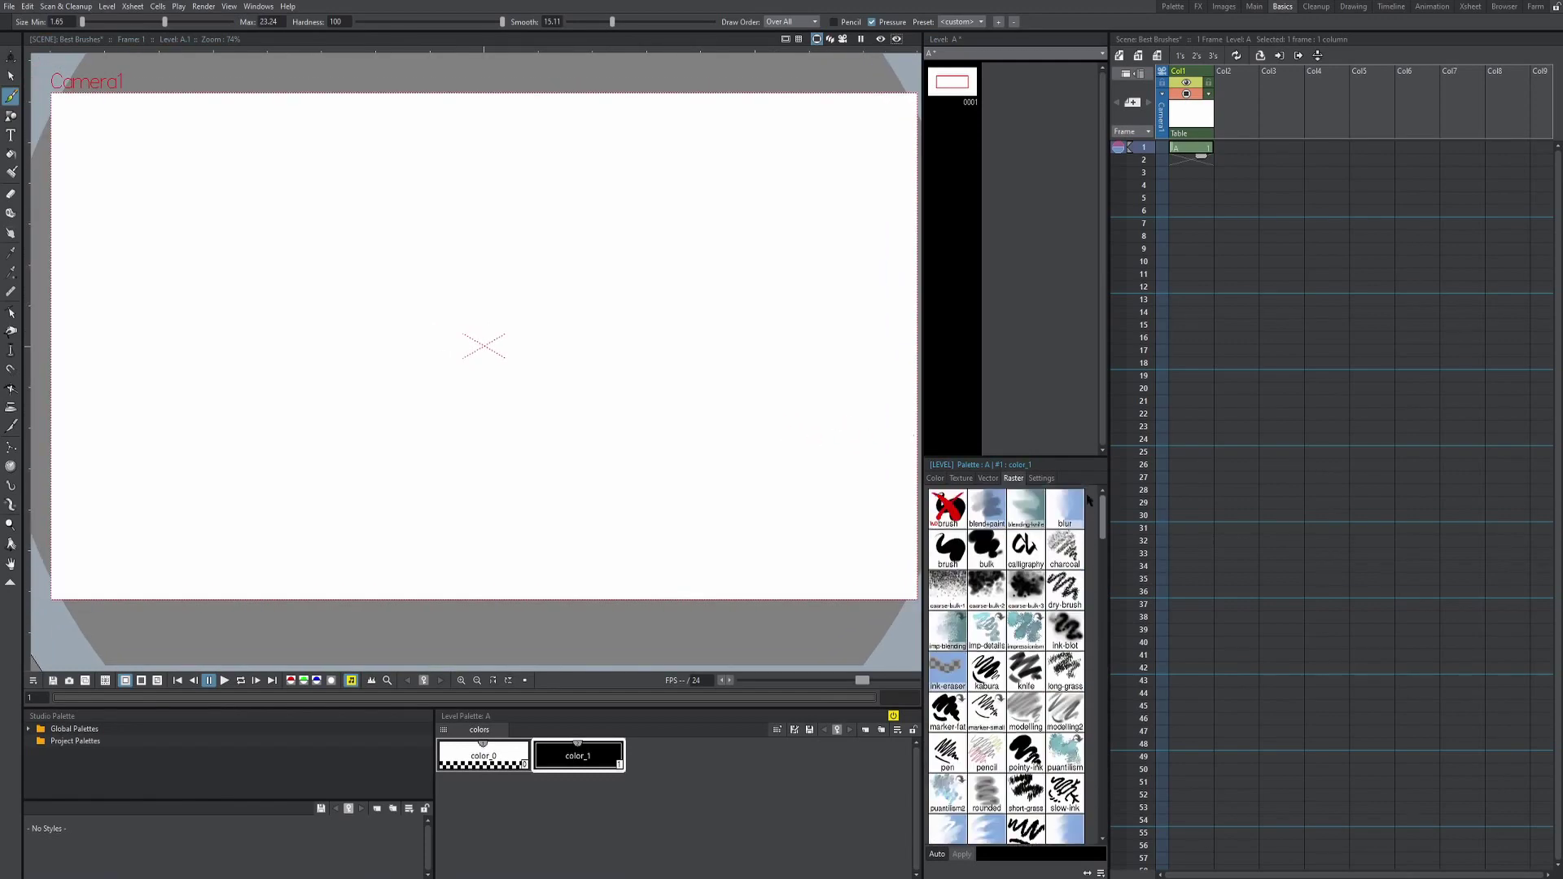
scroll(1088, 500, down, 5)
scroll(1085, 497, up, 5)
- Briefly tint color_1 dark red, then restore black and apply the Sketch 1 brush
click(935, 479)
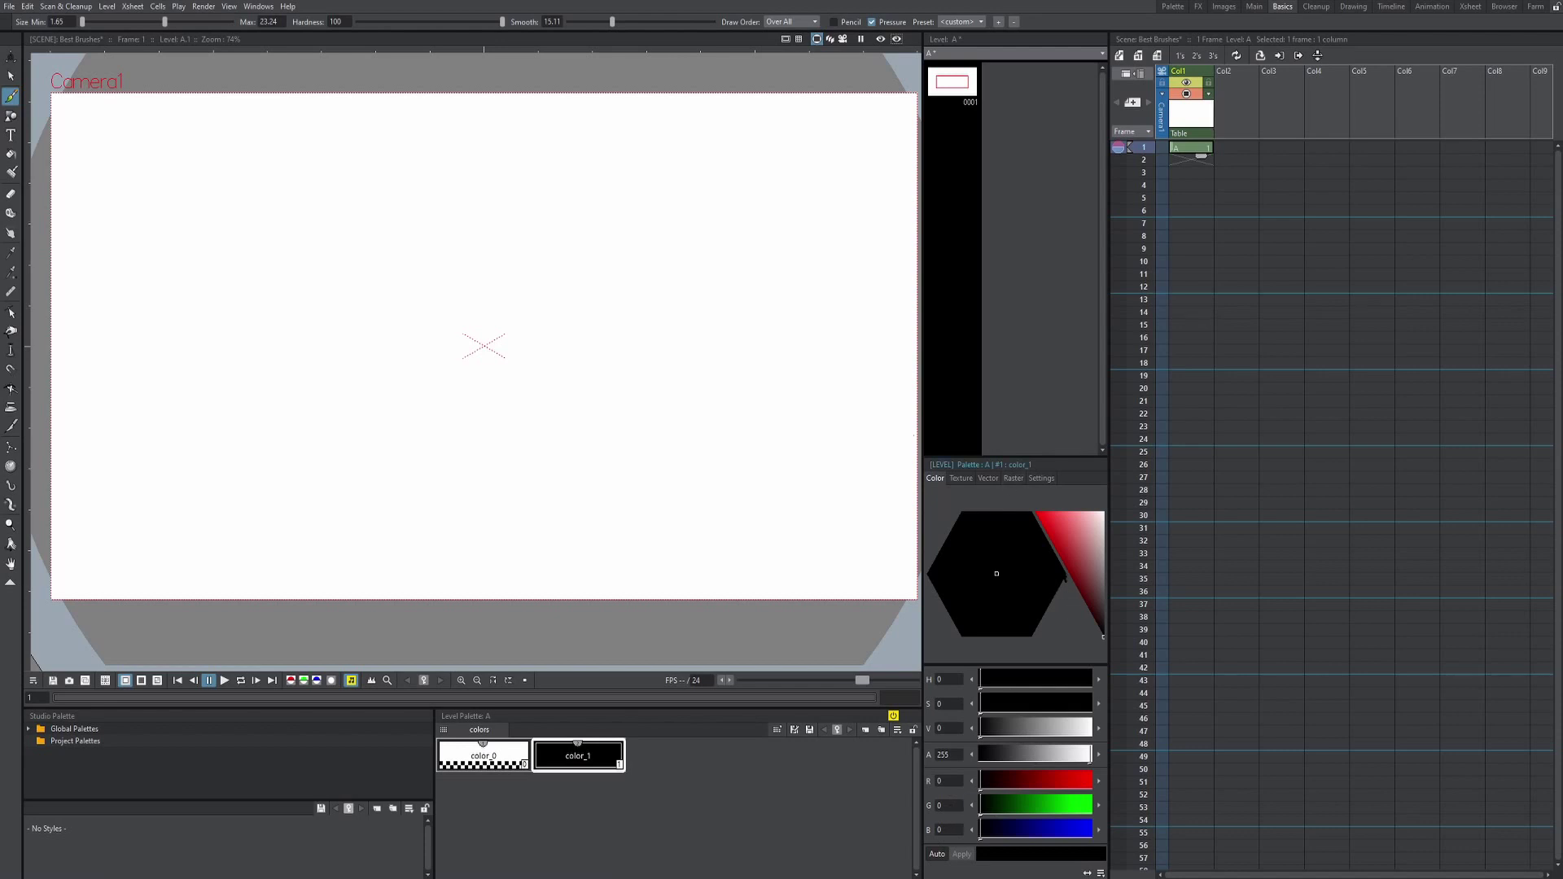
drag(1046, 521, 1109, 653)
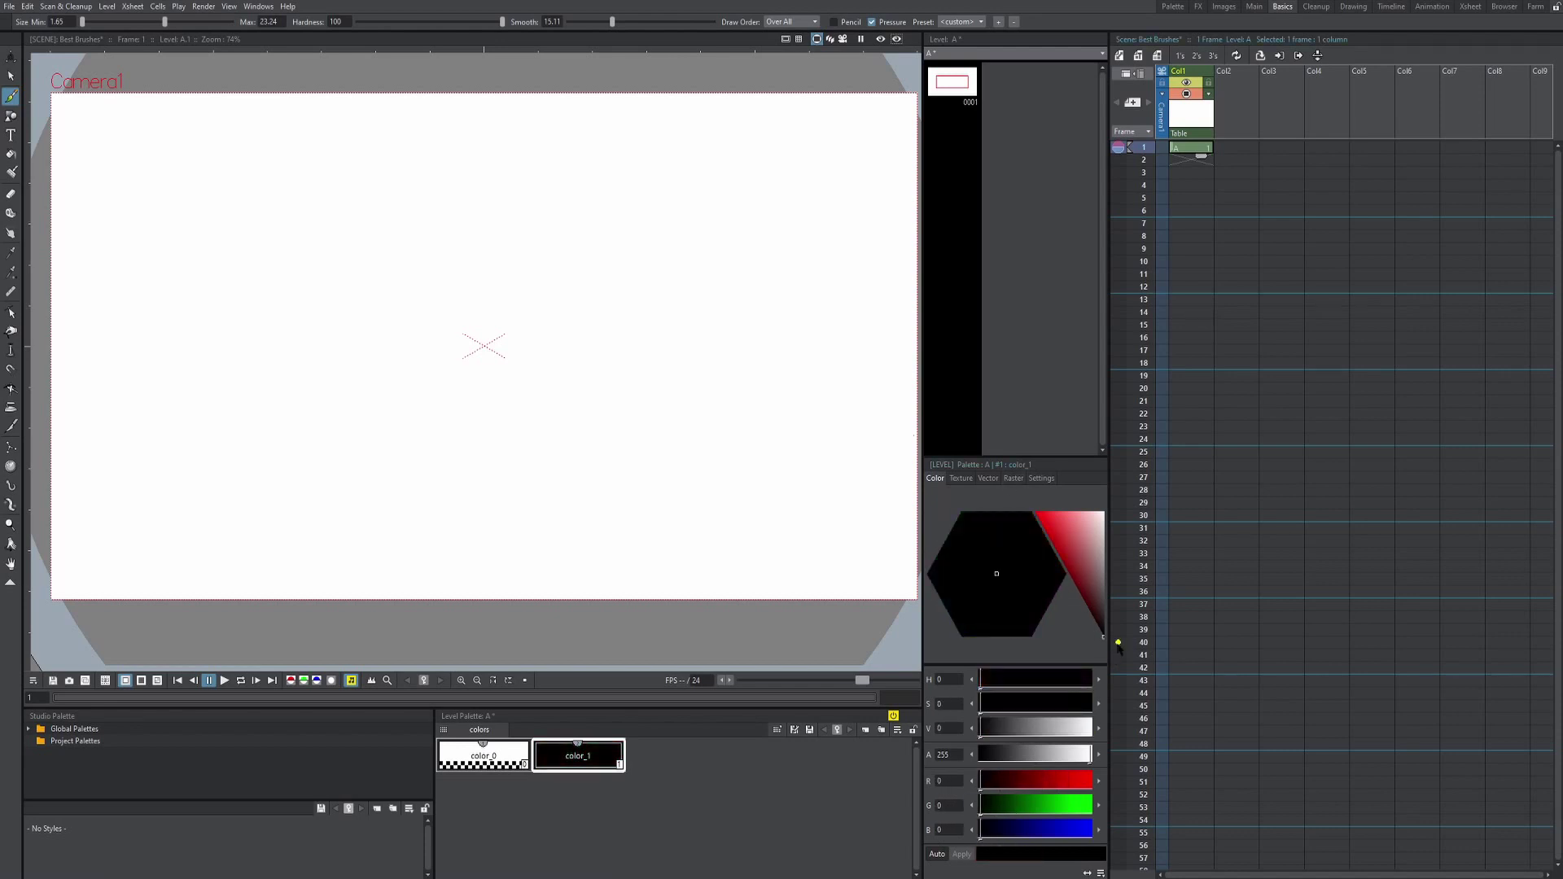
click(1014, 479)
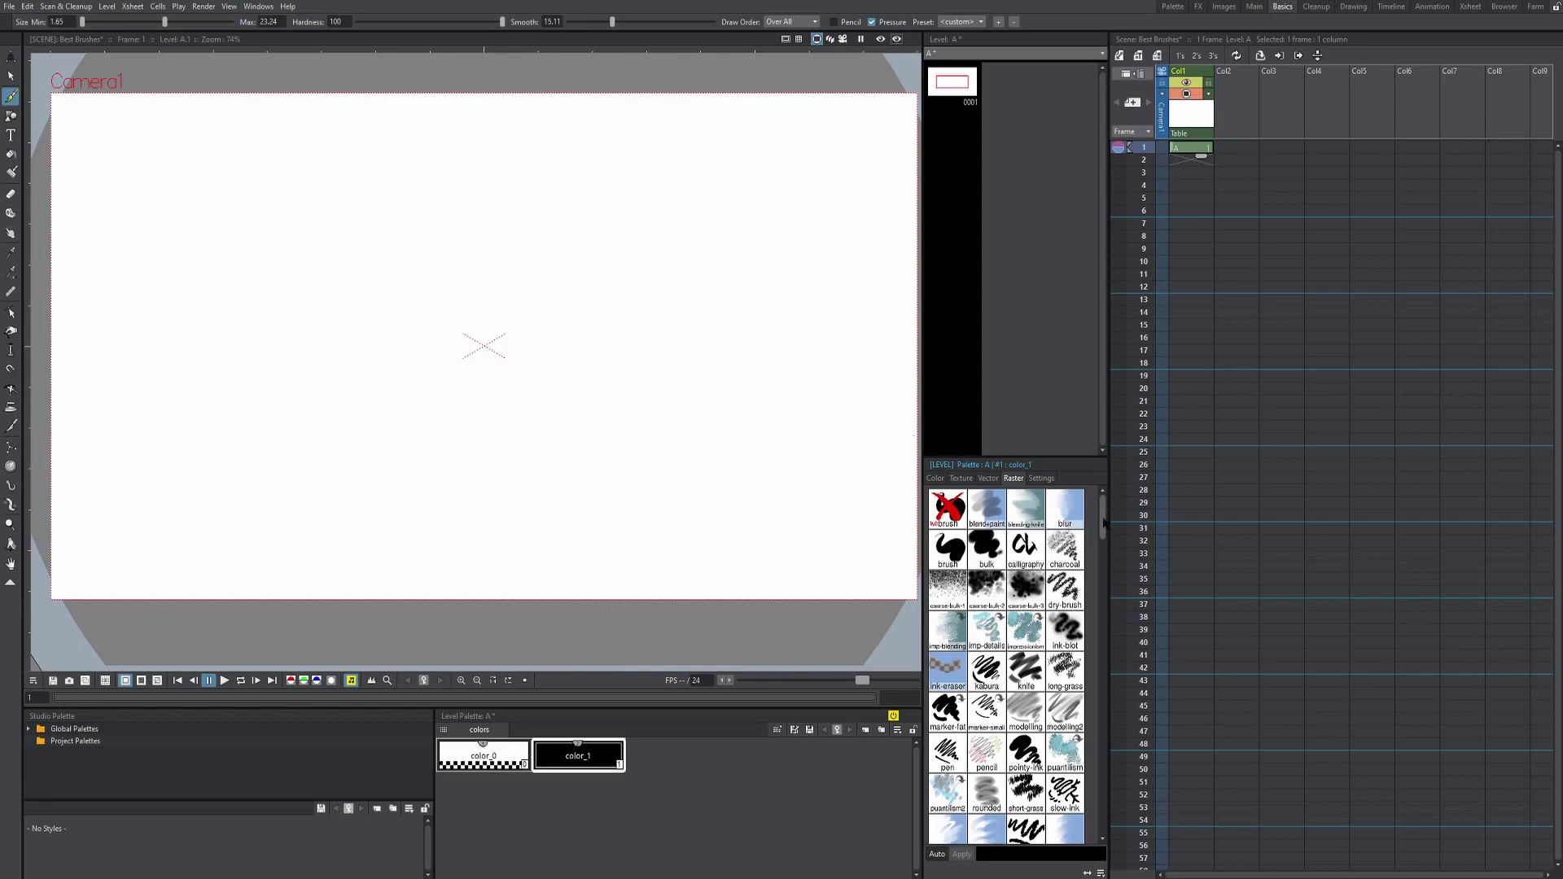
drag(1103, 518, 1101, 768)
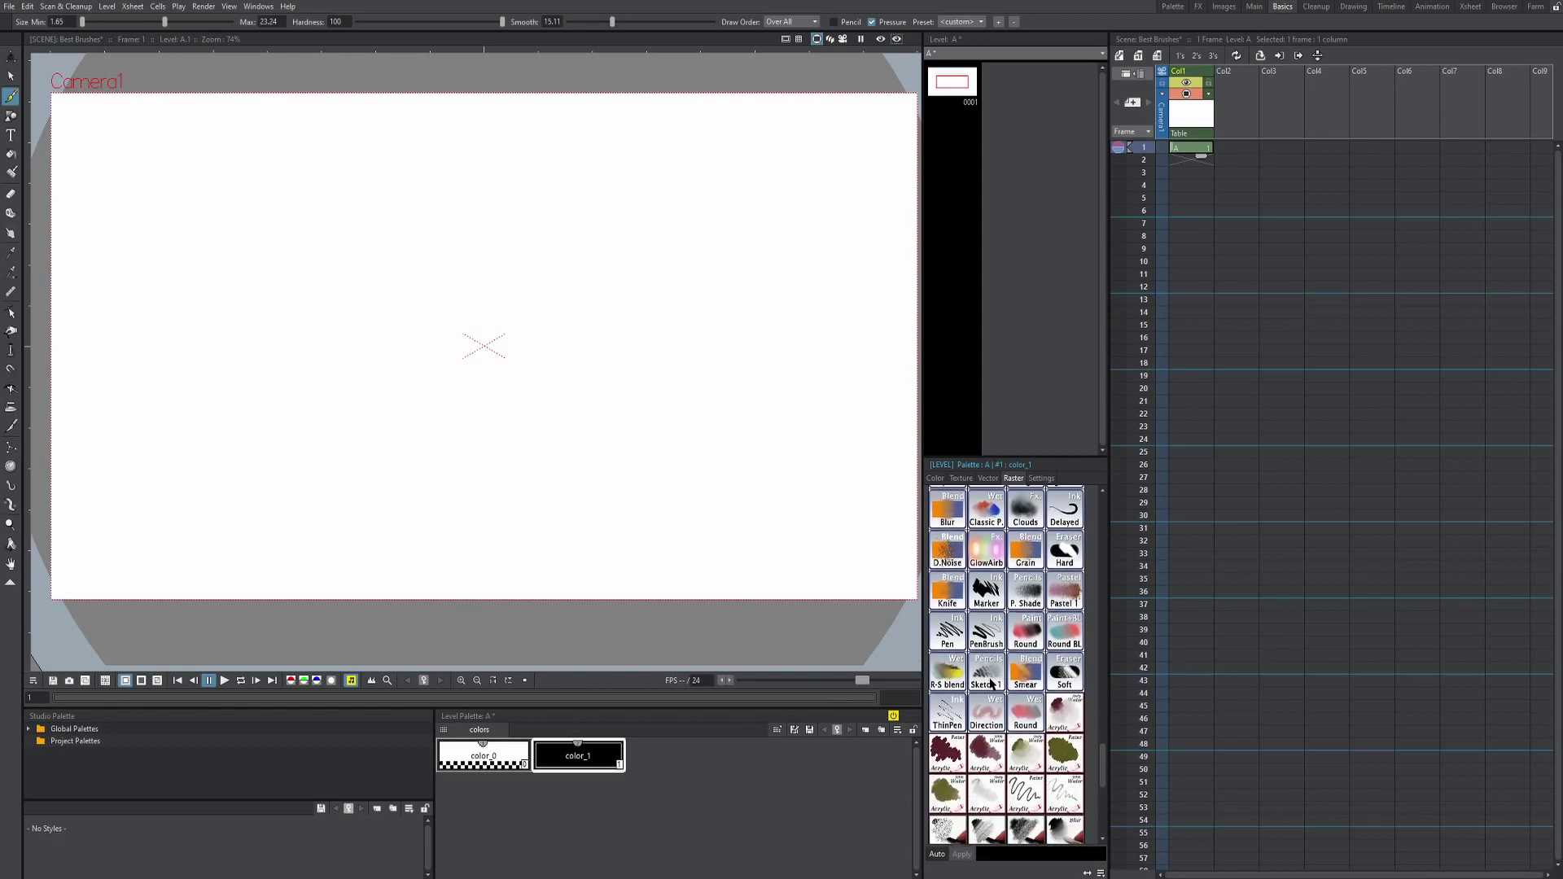
click(992, 683)
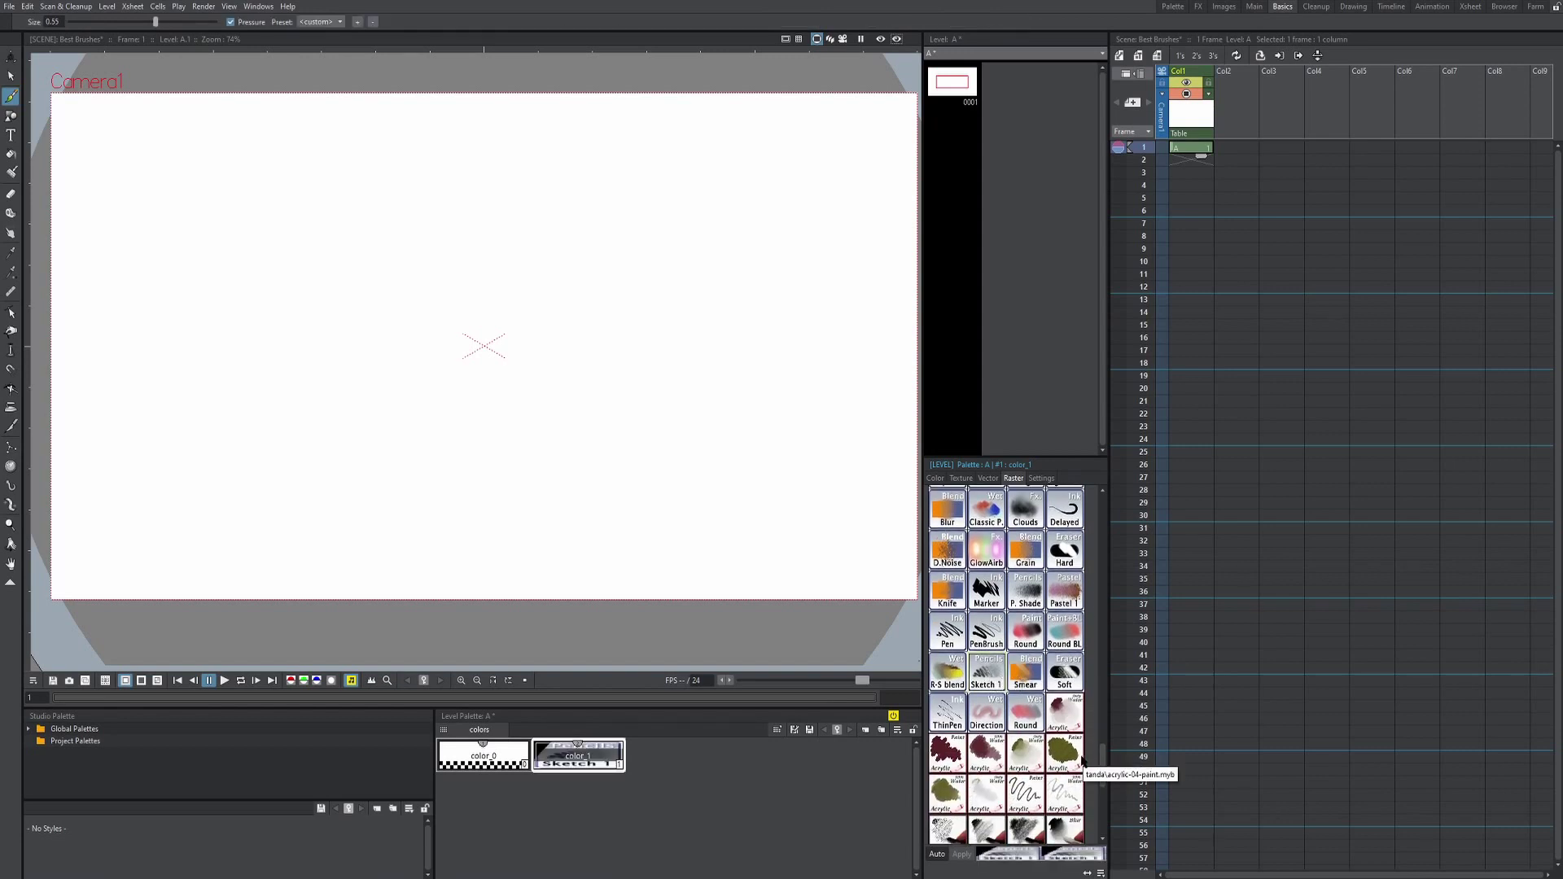
- Draw test zigzag strokes with Sketch 1, undoing the first one
scroll(792, 394, up, 3)
drag(812, 377, 810, 389)
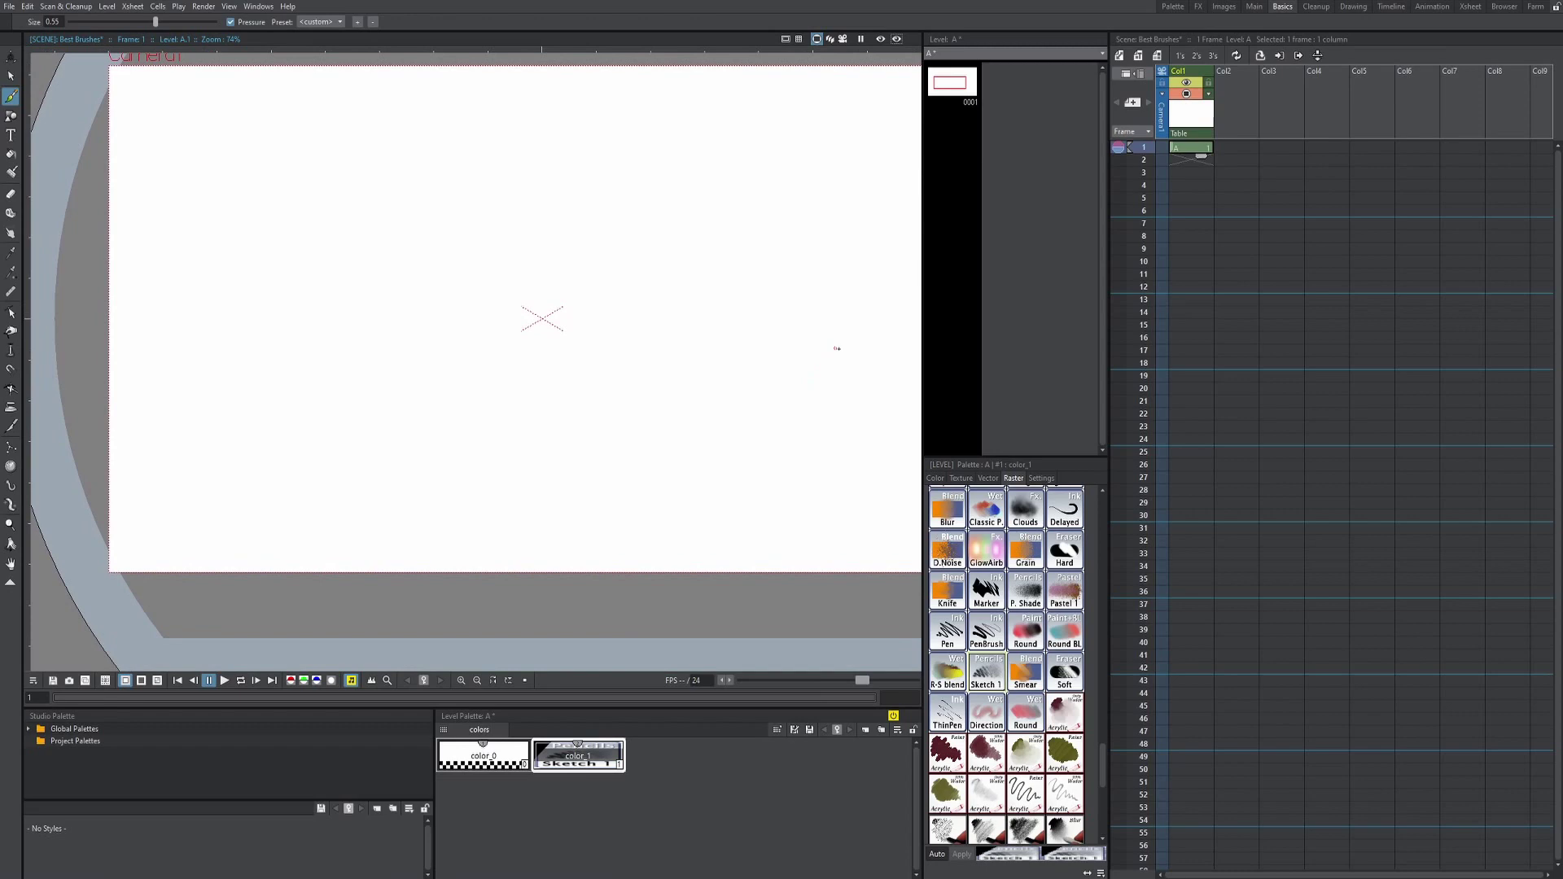
mouse_move(836, 219)
mouse_down()
mouse_move(691, 352)
mouse_move(787, 474)
mouse_move(791, 495)
mouse_move(751, 494)
mouse_up()
key(ctrl+z)
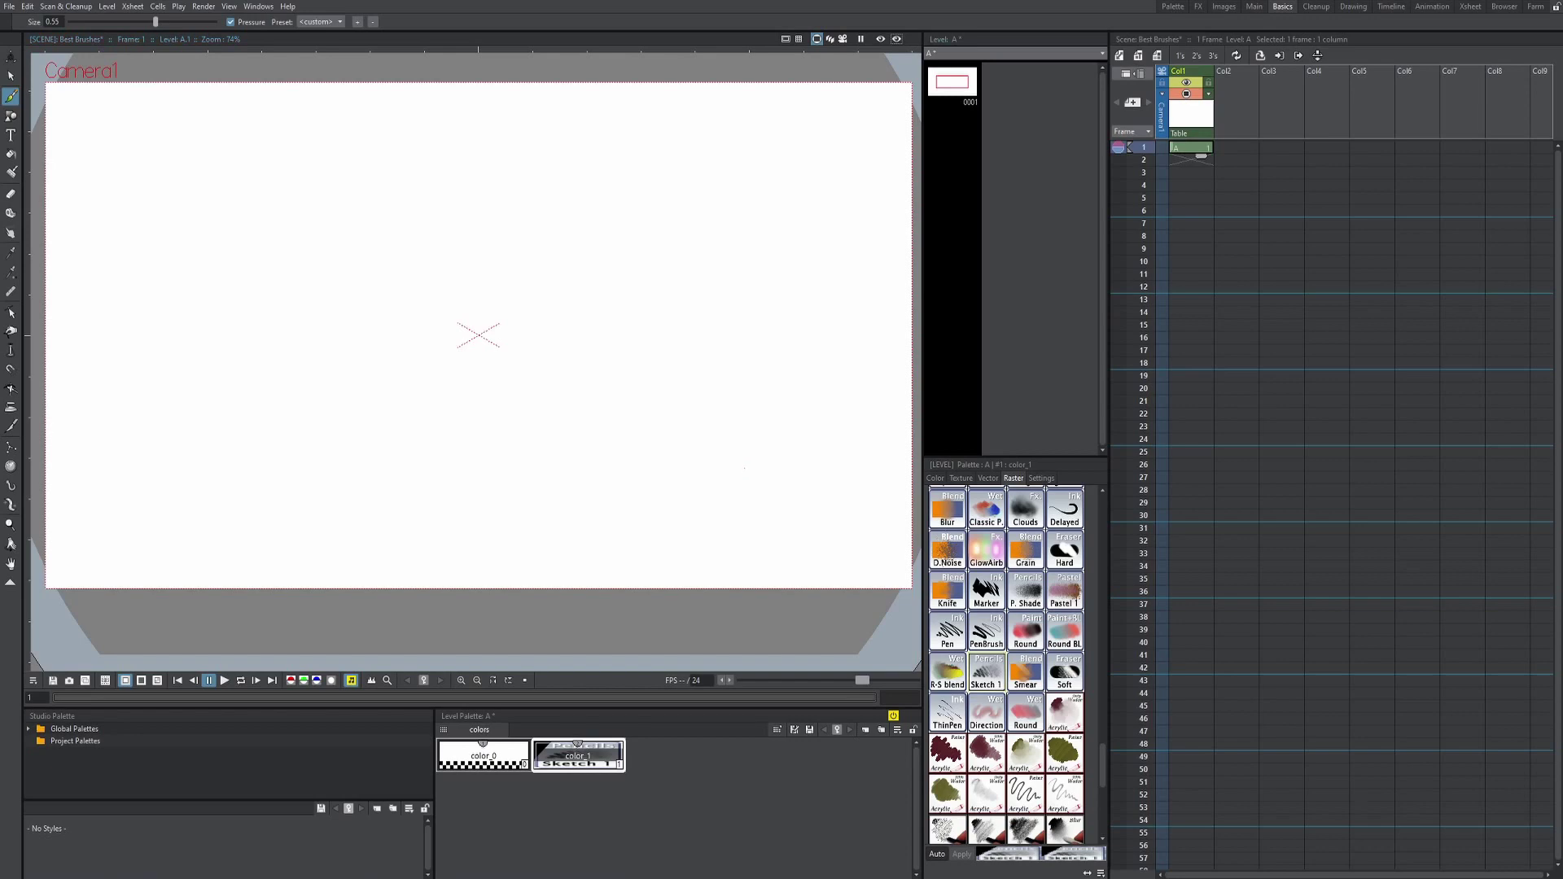
mouse_move(725, 205)
mouse_down()
mouse_move(600, 370)
mouse_move(822, 539)
mouse_up()
- Undo the test stroke, add a small loop near the eye, and try an oval eye
key(ctrl+z)
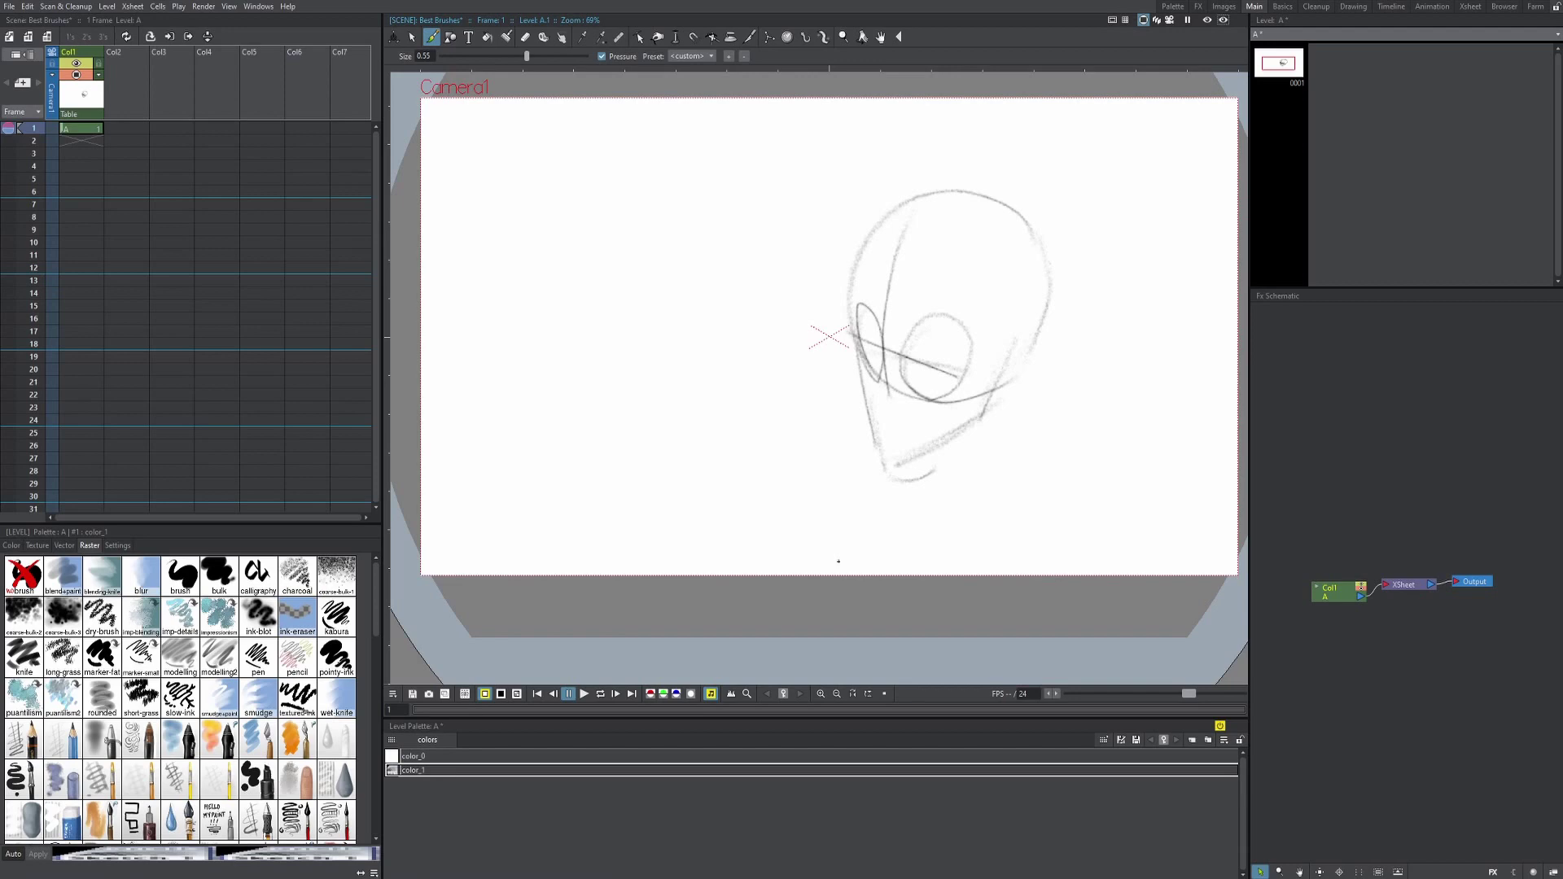
drag(880, 379, 898, 399)
drag(949, 336, 954, 375)
key(ctrl+z)
mouse_move(952, 337)
mouse_down()
mouse_move(955, 370)
mouse_move(953, 337)
mouse_up()
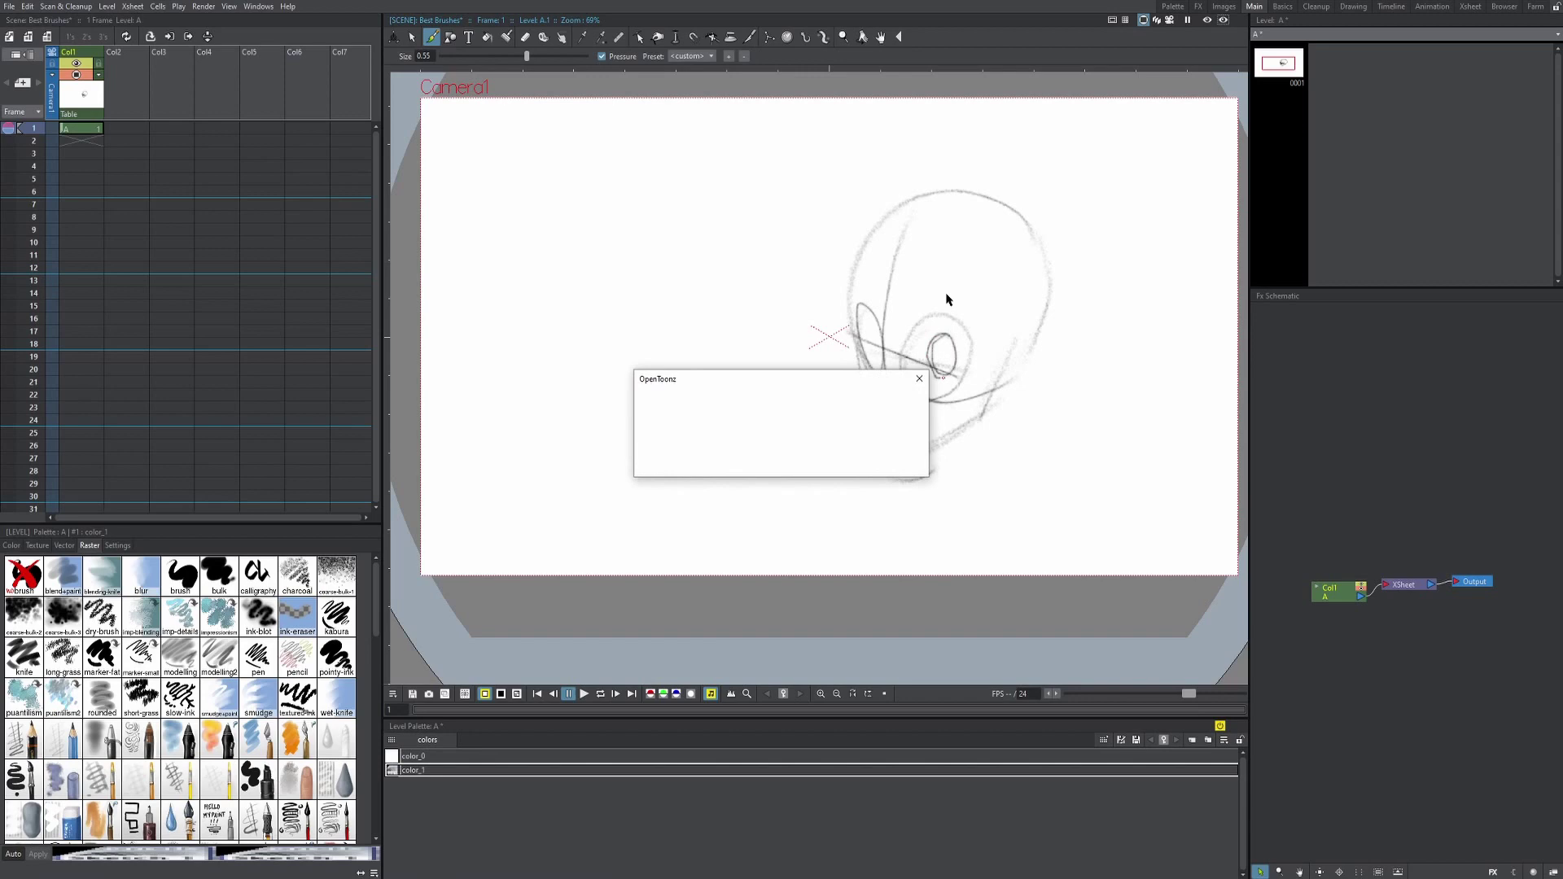
key(ctrl+z)
- Try an arc above the eye, a dark scribble and a dark oval eye, undoing each
mouse_move(983, 265)
mouse_down()
mouse_move(975, 340)
mouse_move(1012, 271)
mouse_move(1016, 307)
mouse_move(1009, 264)
mouse_move(979, 314)
mouse_move(1010, 293)
mouse_move(976, 260)
mouse_move(1075, 245)
mouse_move(1082, 286)
mouse_up()
key(ctrl+z)
drag(1130, 352, 1176, 358)
key(ctrl+z)
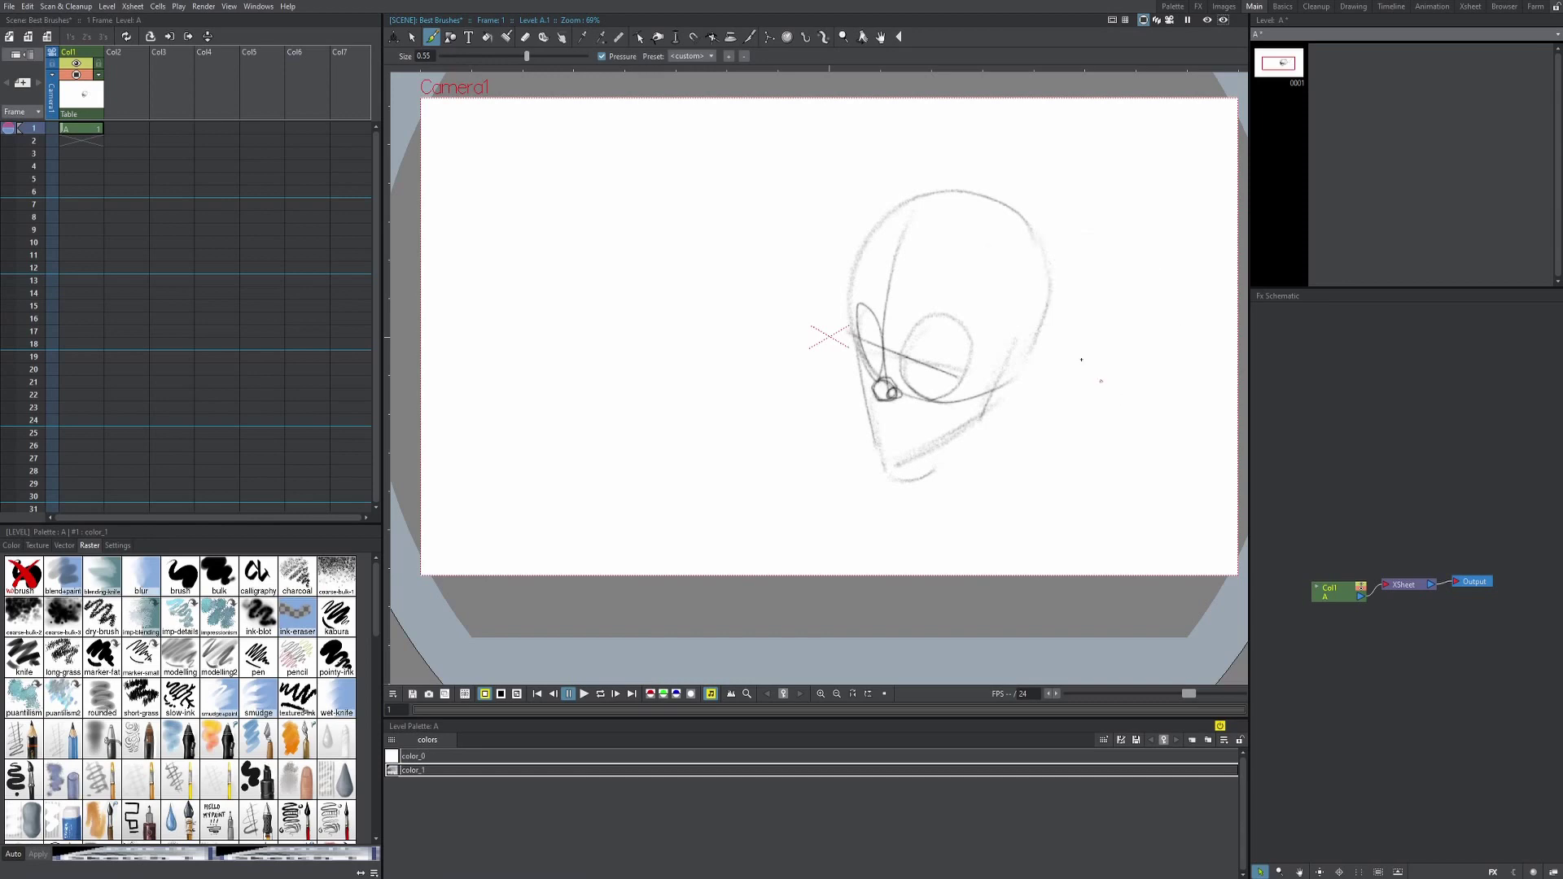
mouse_move(957, 339)
mouse_down()
mouse_move(938, 350)
mouse_move(955, 368)
mouse_up()
key(ctrl+z)
drag(1060, 498, 1048, 487)
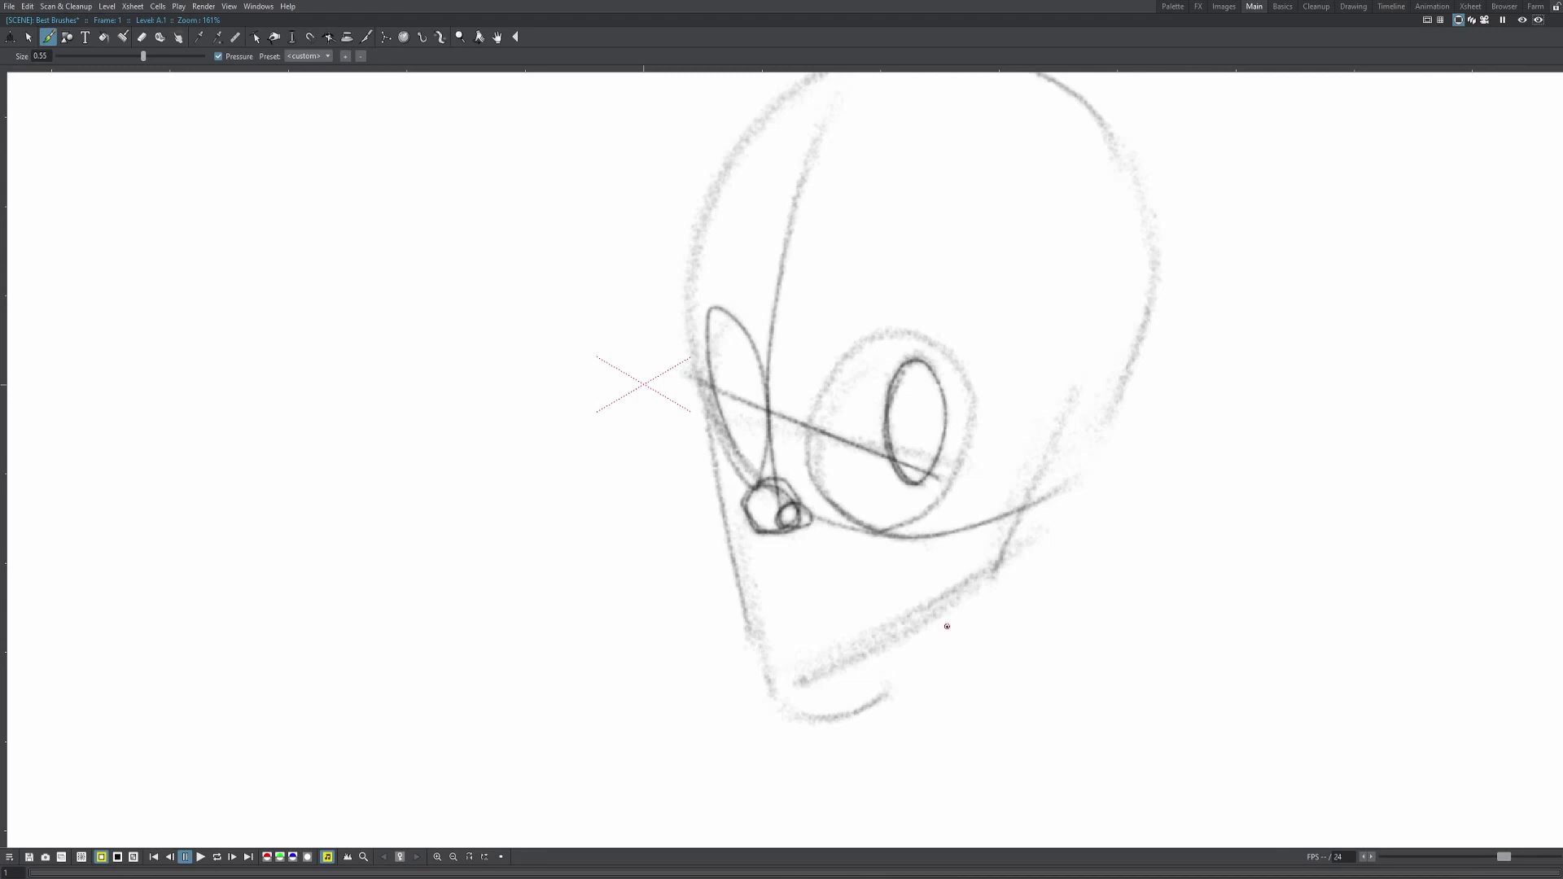
- Add a curved line inside the ear loop, then try erasing stray eye lines and undo it
drag(752, 334, 757, 440)
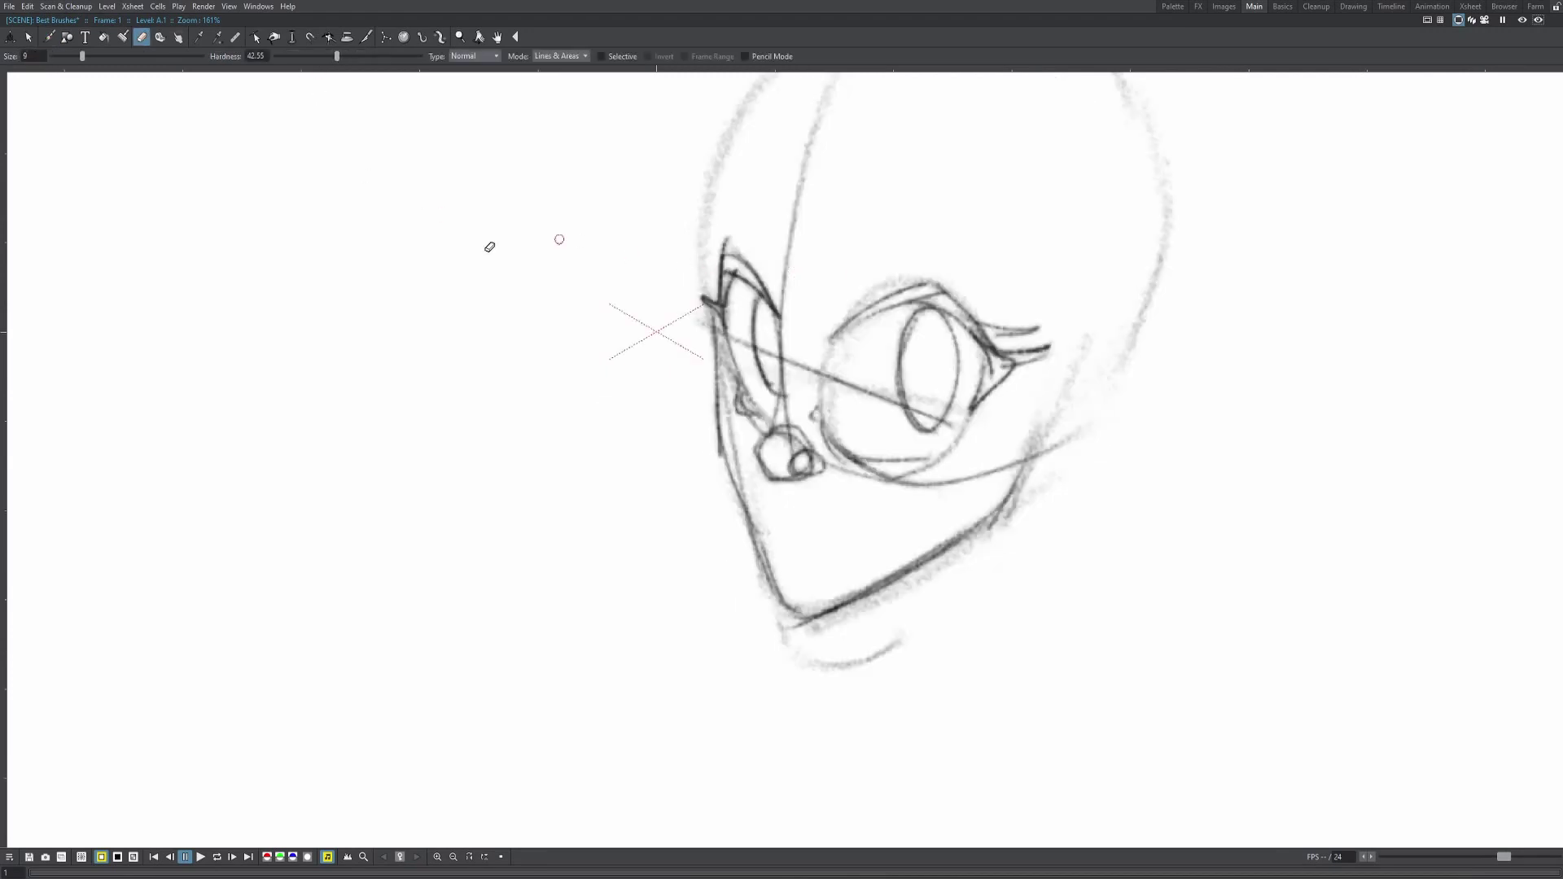
drag(886, 397, 905, 386)
drag(968, 358, 1018, 348)
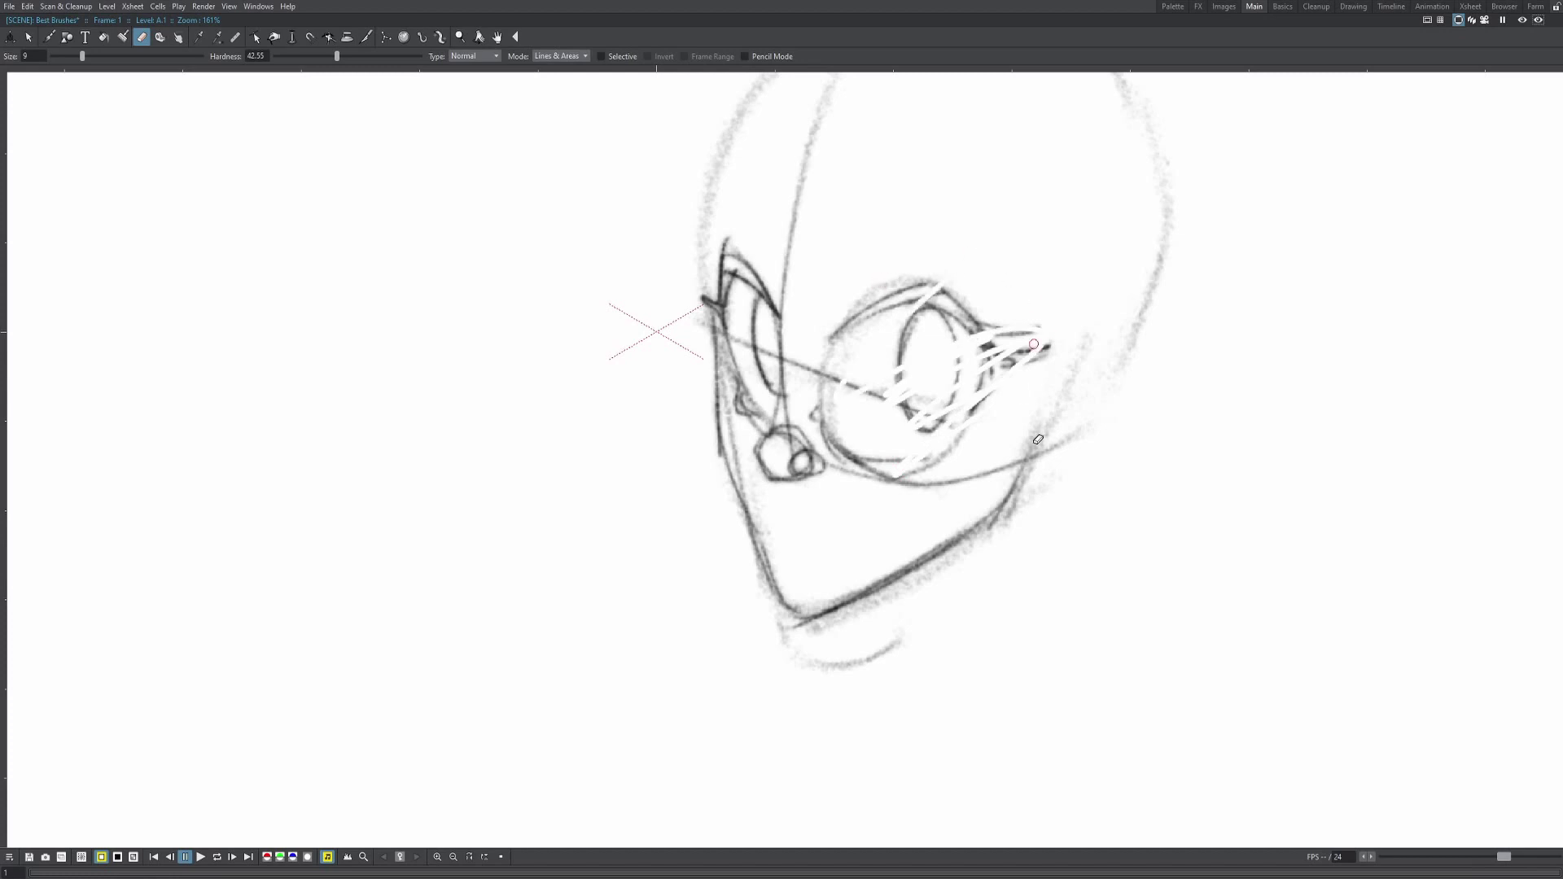
key(ctrl+z)
key(ctrl+z)
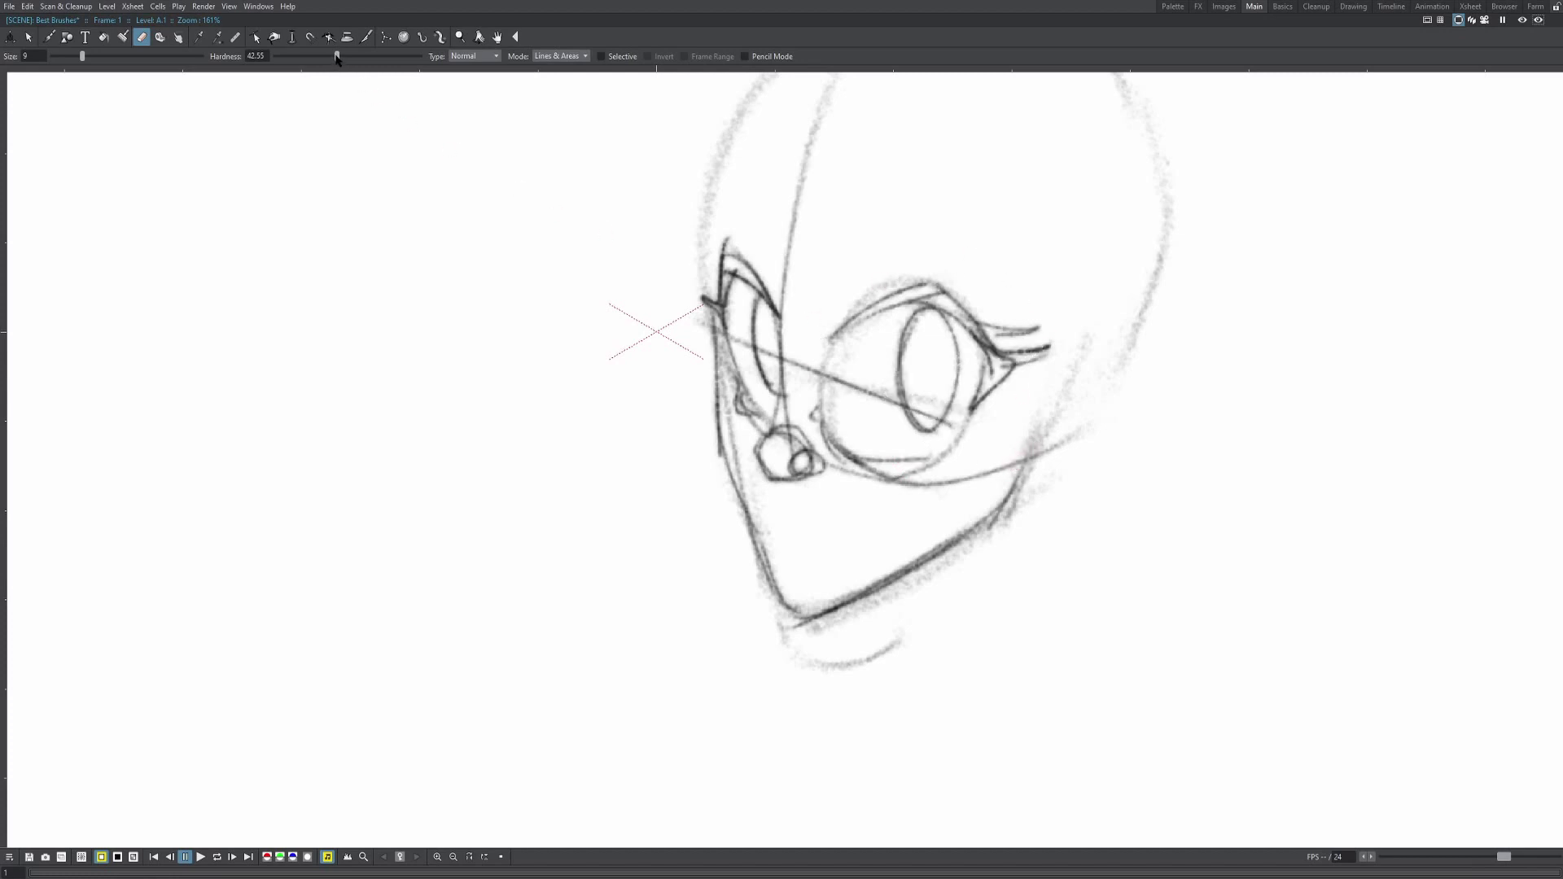
- Set eraser hardness to 19.15, enlarge it, and erase the chin arc and lower face line
drag(336, 56, 303, 80)
drag(84, 56, 174, 56)
mouse_move(904, 646)
mouse_down()
mouse_move(840, 672)
mouse_move(809, 656)
mouse_up()
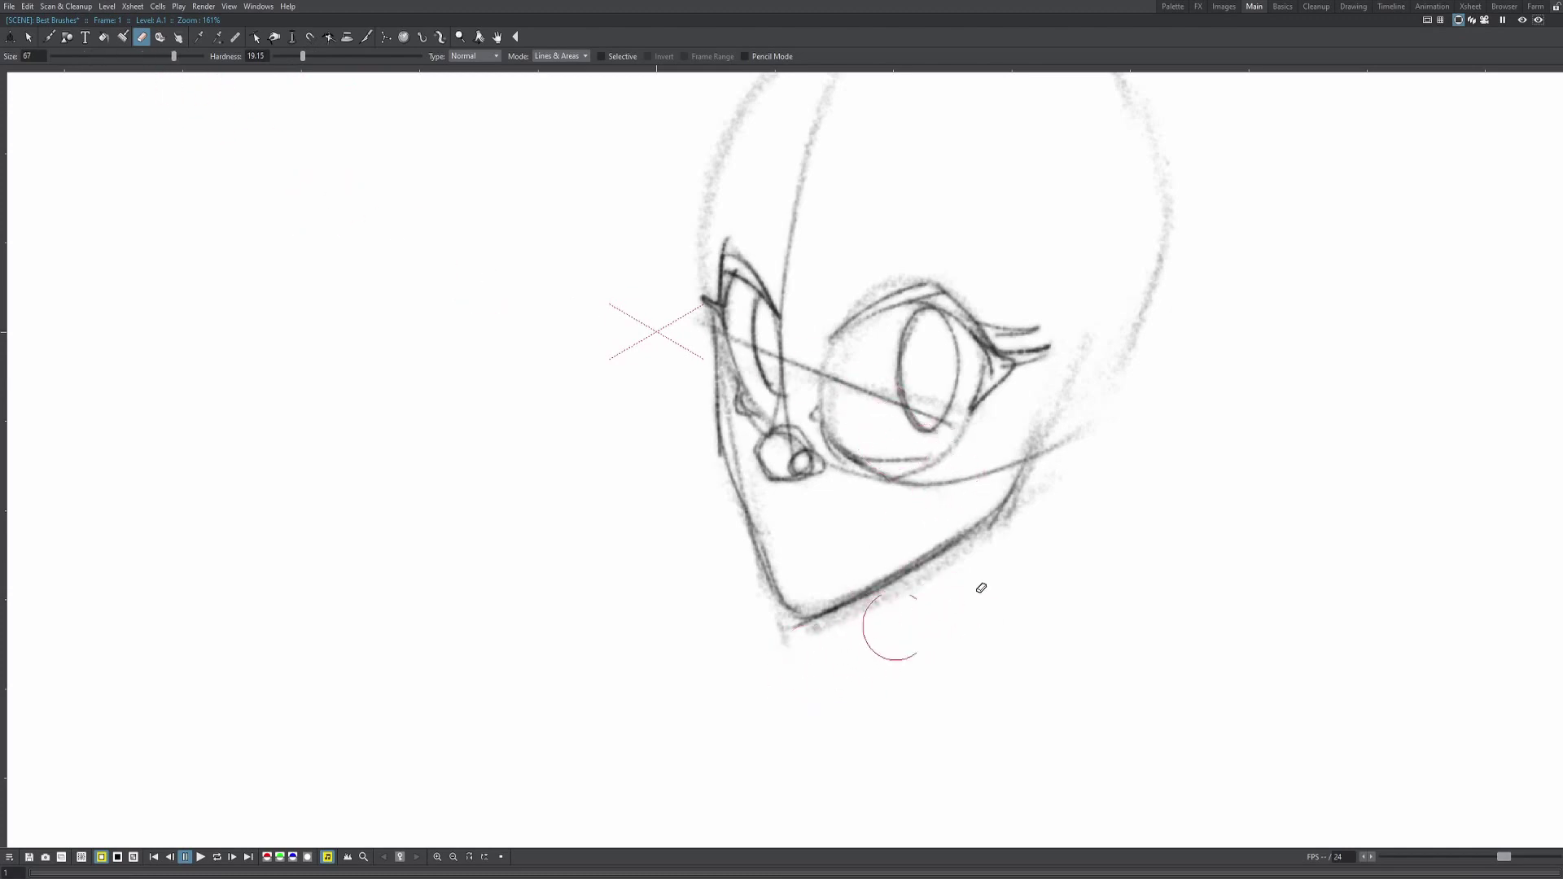
mouse_move(700, 366)
mouse_down()
mouse_move(712, 443)
mouse_move(702, 391)
mouse_move(741, 482)
mouse_up()
- With the brush, try cheek, forehead hatching, jaw shading and tapered neck strokes, undoing each
key(b)
key(ctrl+z)
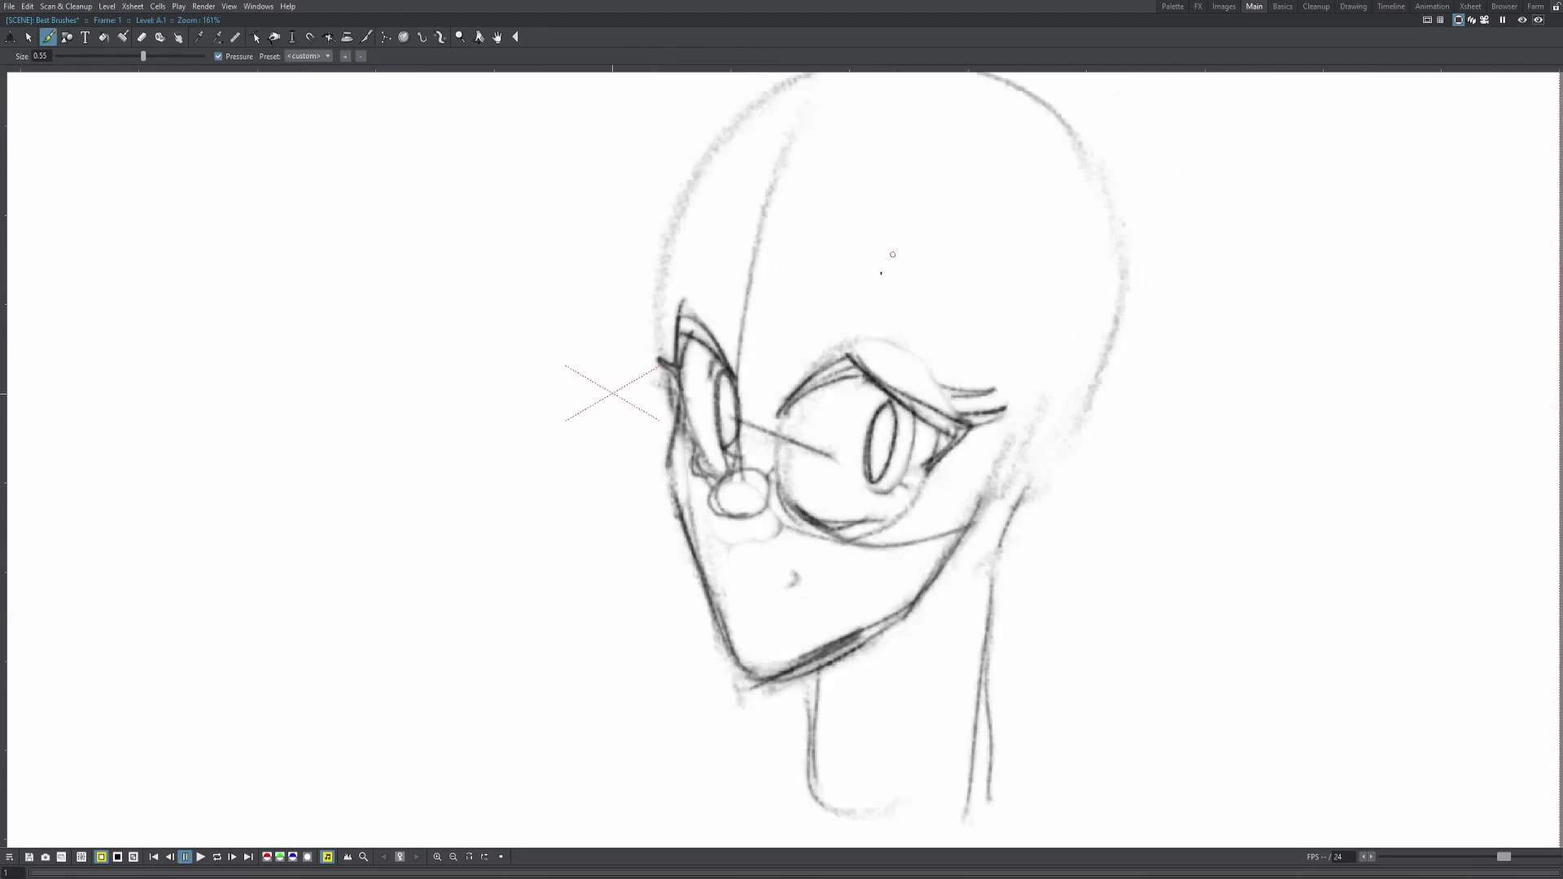
mouse_move(892, 254)
mouse_down()
mouse_move(1022, 207)
mouse_move(975, 246)
mouse_move(1029, 237)
mouse_move(941, 322)
mouse_move(1031, 248)
mouse_move(965, 268)
mouse_move(1024, 221)
mouse_move(949, 250)
mouse_up()
key(ctrl+z)
mouse_move(984, 513)
mouse_down()
mouse_move(934, 554)
mouse_move(965, 549)
mouse_move(875, 658)
mouse_move(918, 622)
mouse_move(863, 668)
mouse_move(928, 611)
mouse_up()
key(ctrl+z)
mouse_move(977, 554)
mouse_down()
mouse_move(1051, 505)
mouse_move(1001, 626)
mouse_up()
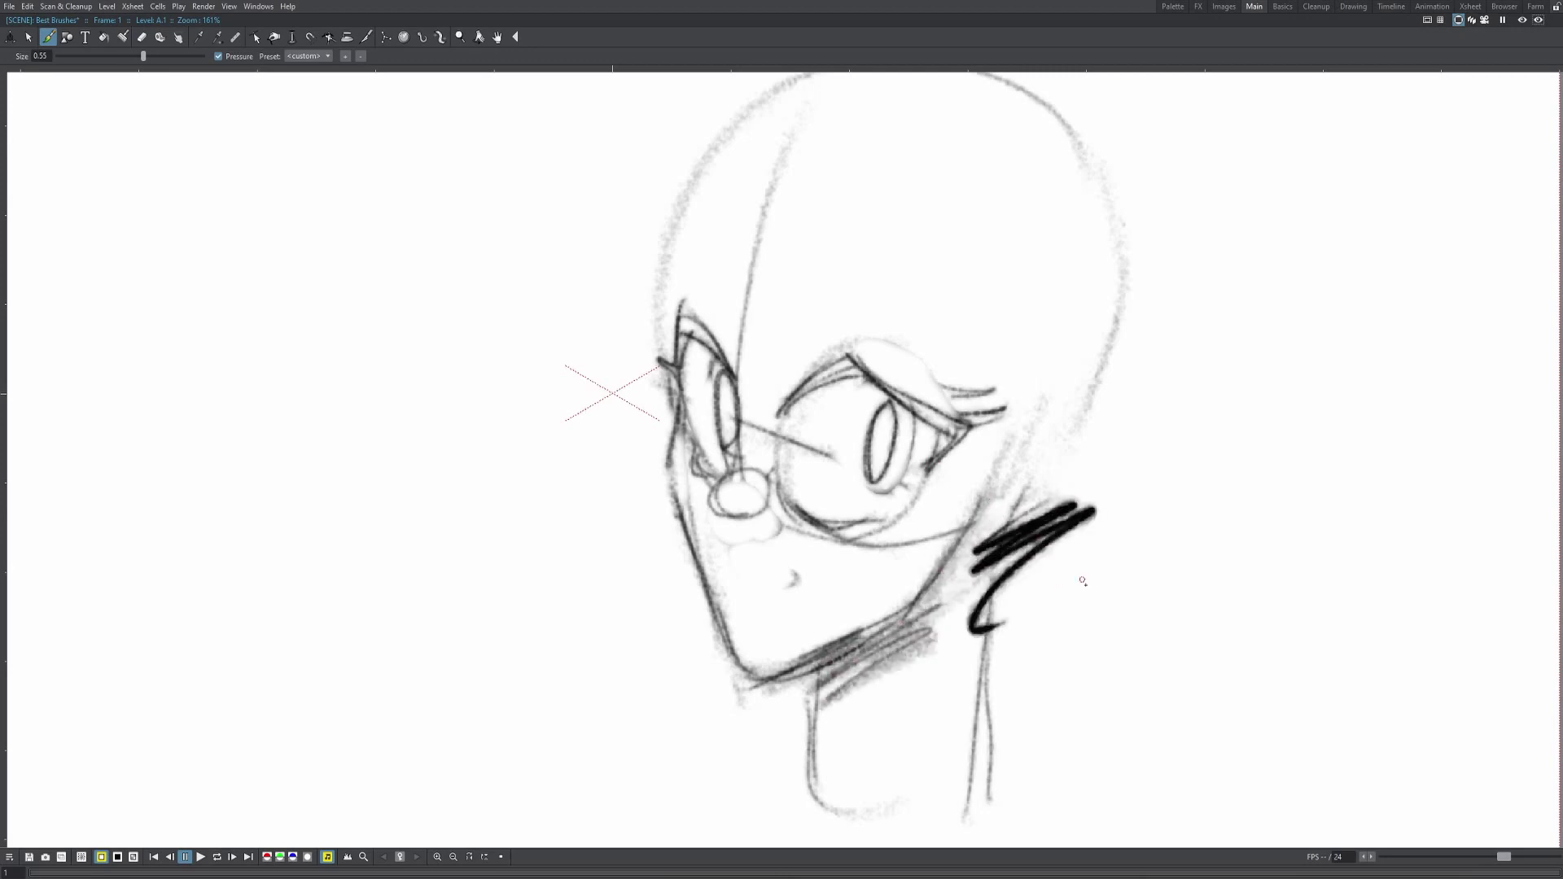
key(ctrl+z)
mouse_move(1149, 415)
mouse_down()
mouse_move(1066, 545)
mouse_move(1060, 662)
mouse_up()
key(ctrl+z)
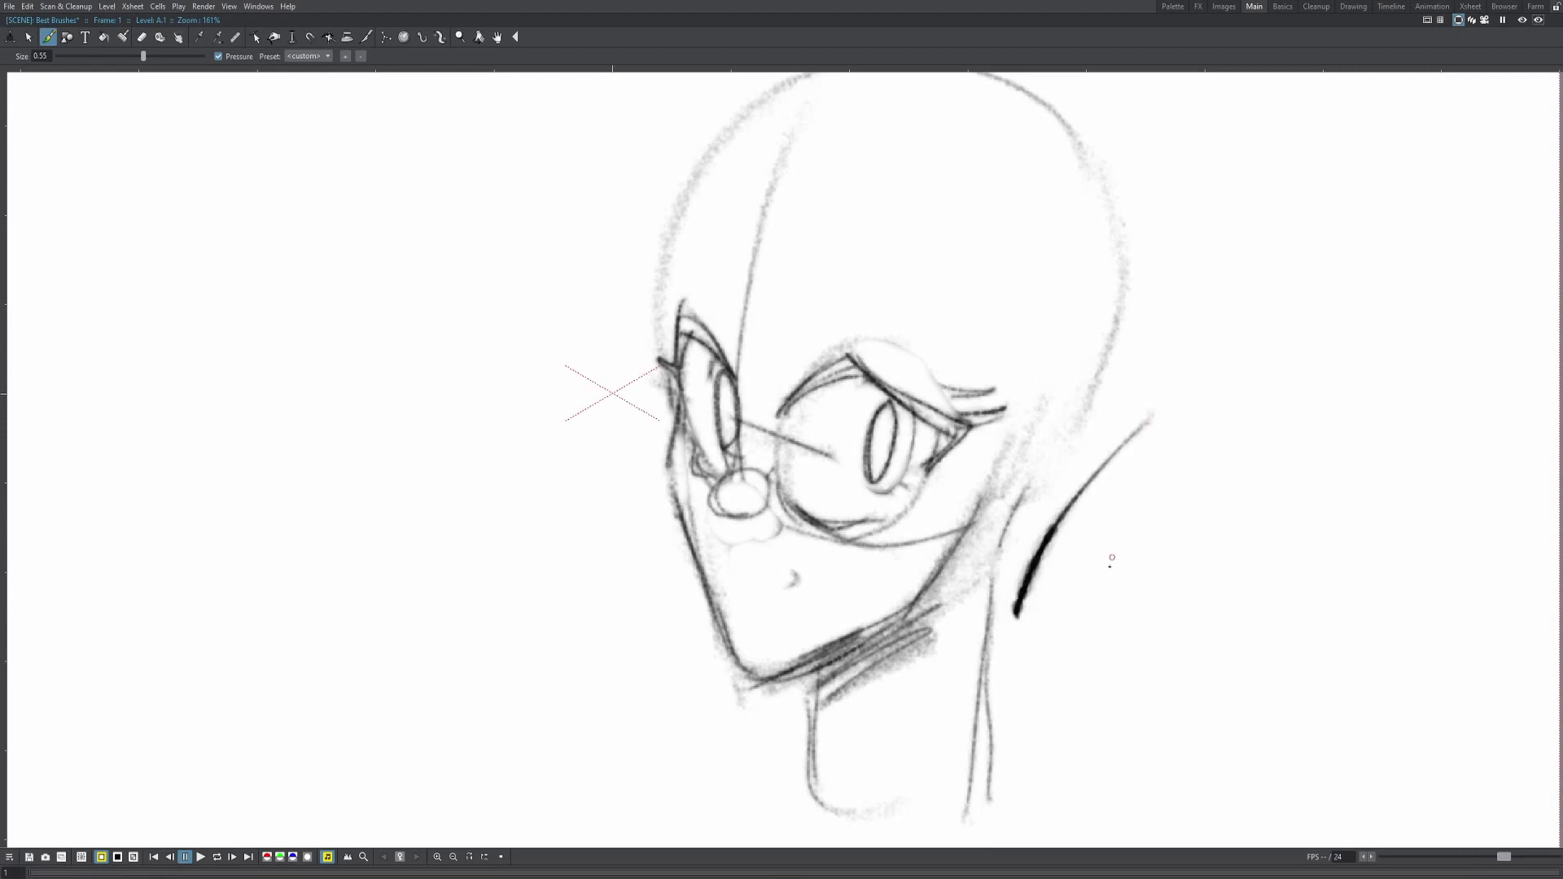
key(ctrl+z)
key(ctrl+z)
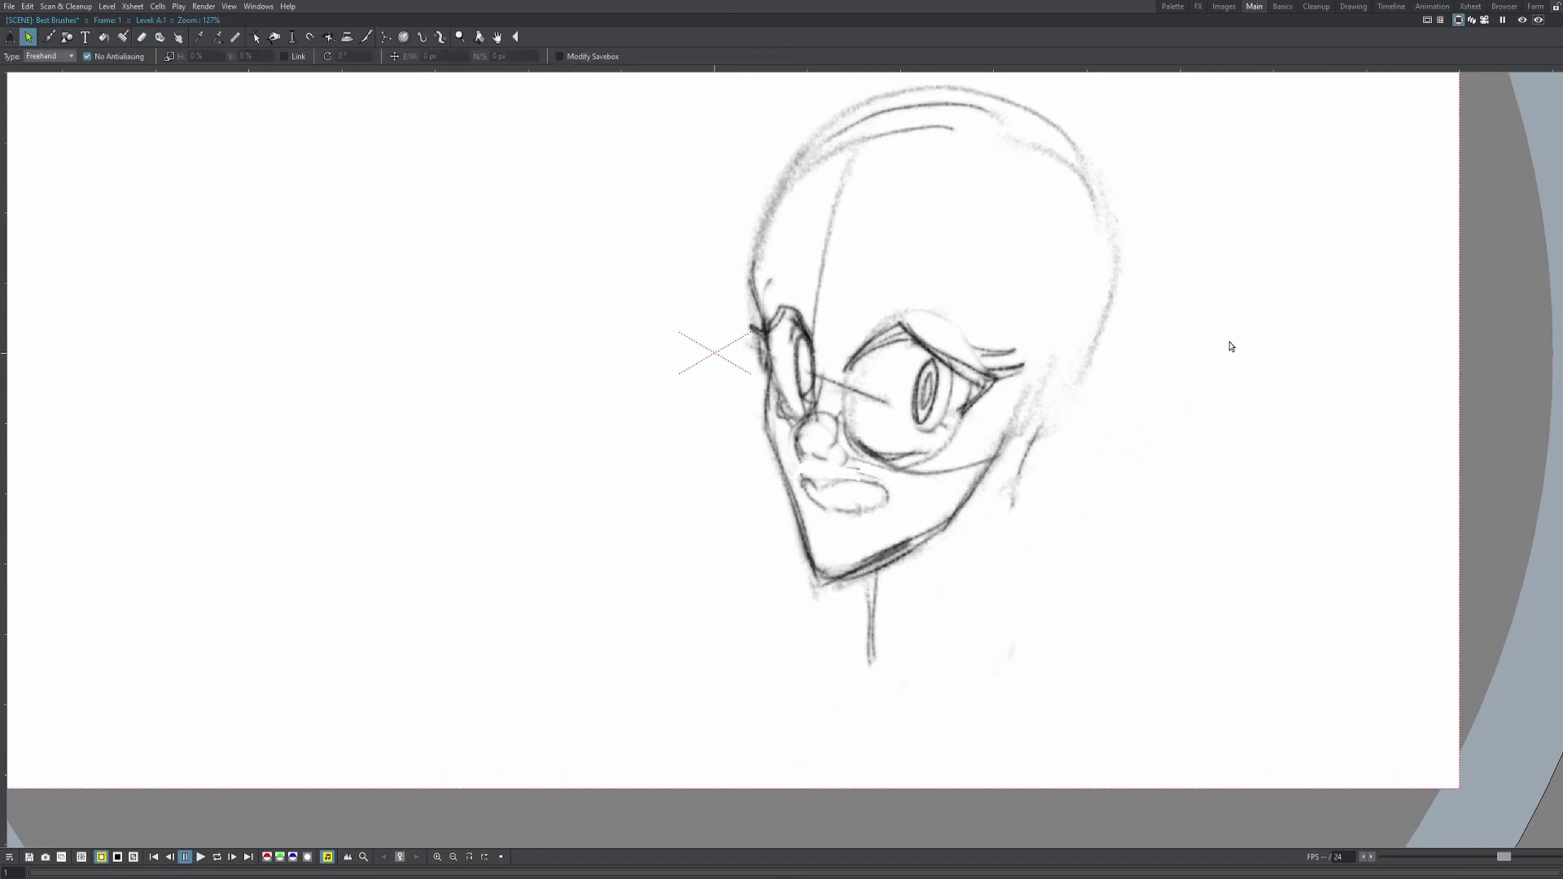
- Lasso and delete the head drawing, then erase the rough lines around the eyes
mouse_move(1228, 380)
mouse_down()
mouse_move(626, 630)
mouse_move(1177, 623)
mouse_up()
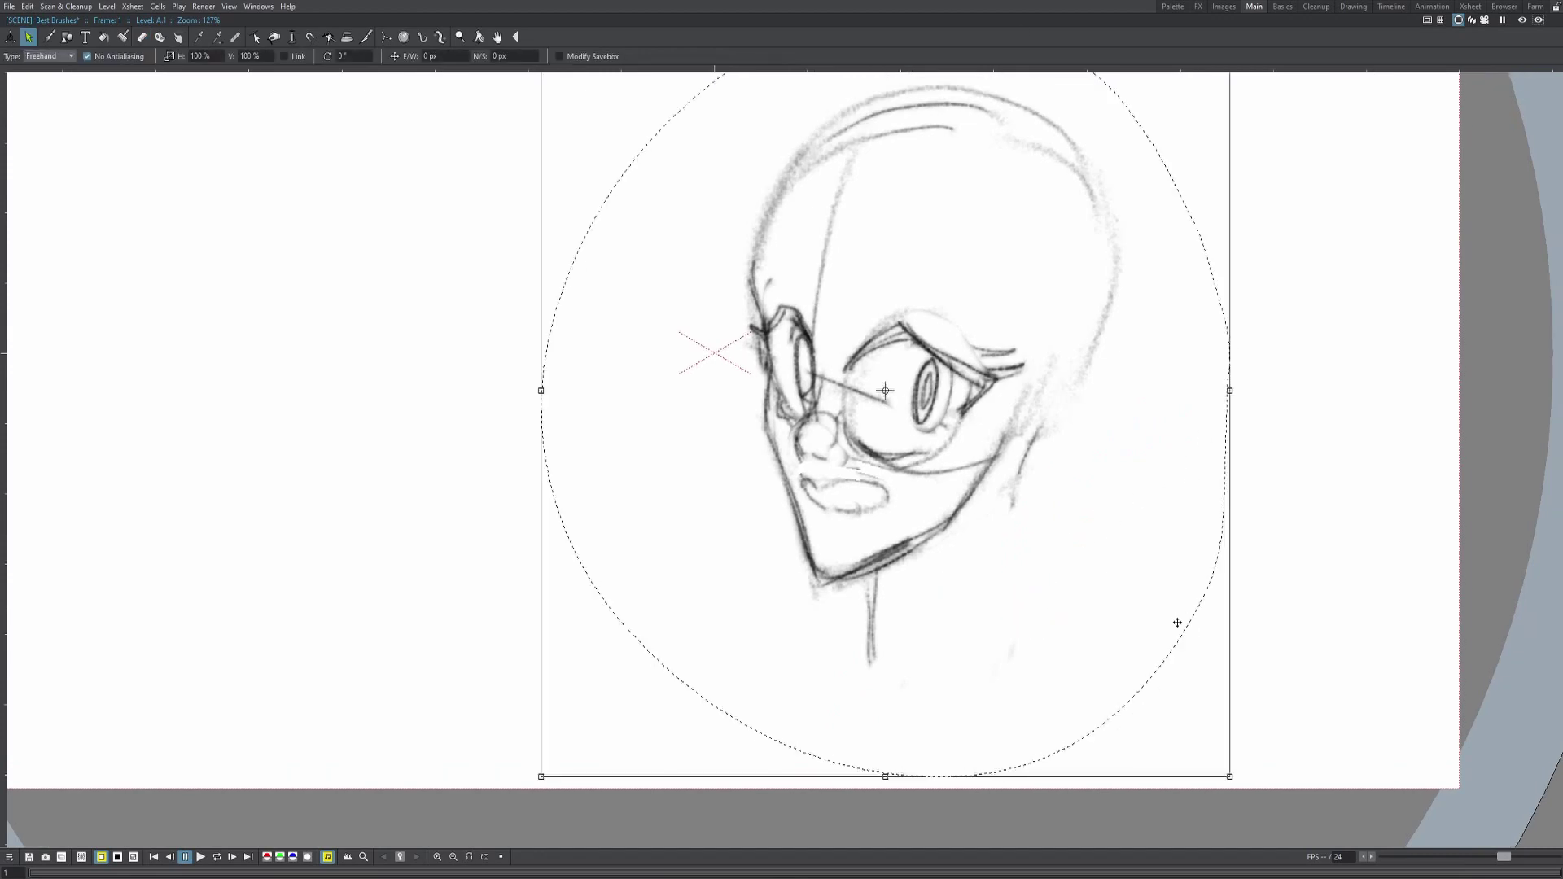
key(Delete)
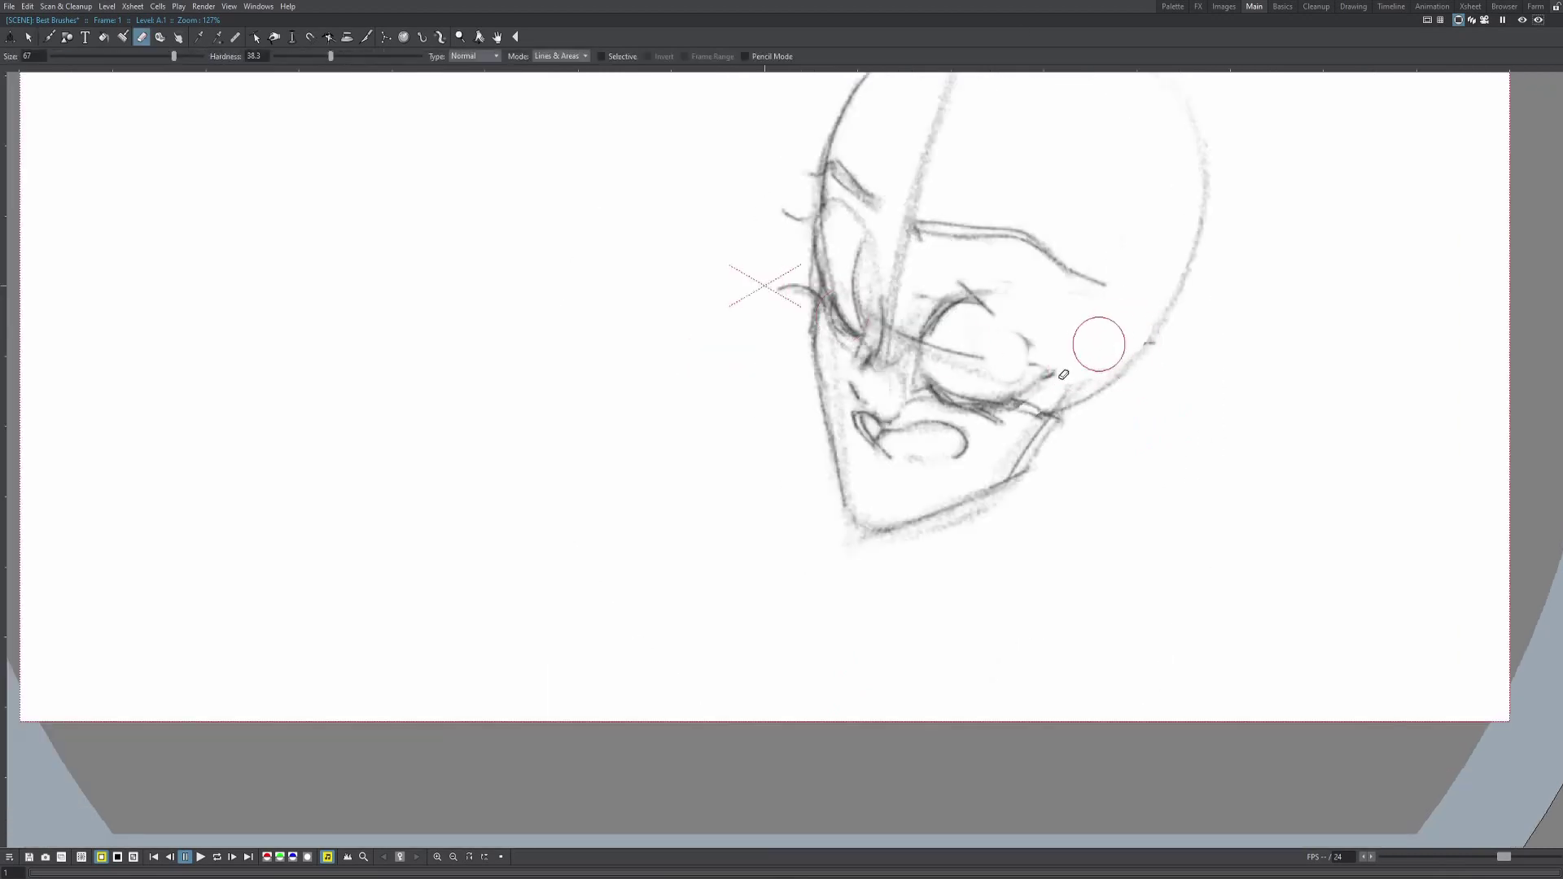
mouse_move(1099, 345)
mouse_down()
mouse_move(1055, 285)
mouse_move(996, 284)
mouse_move(974, 307)
mouse_up()
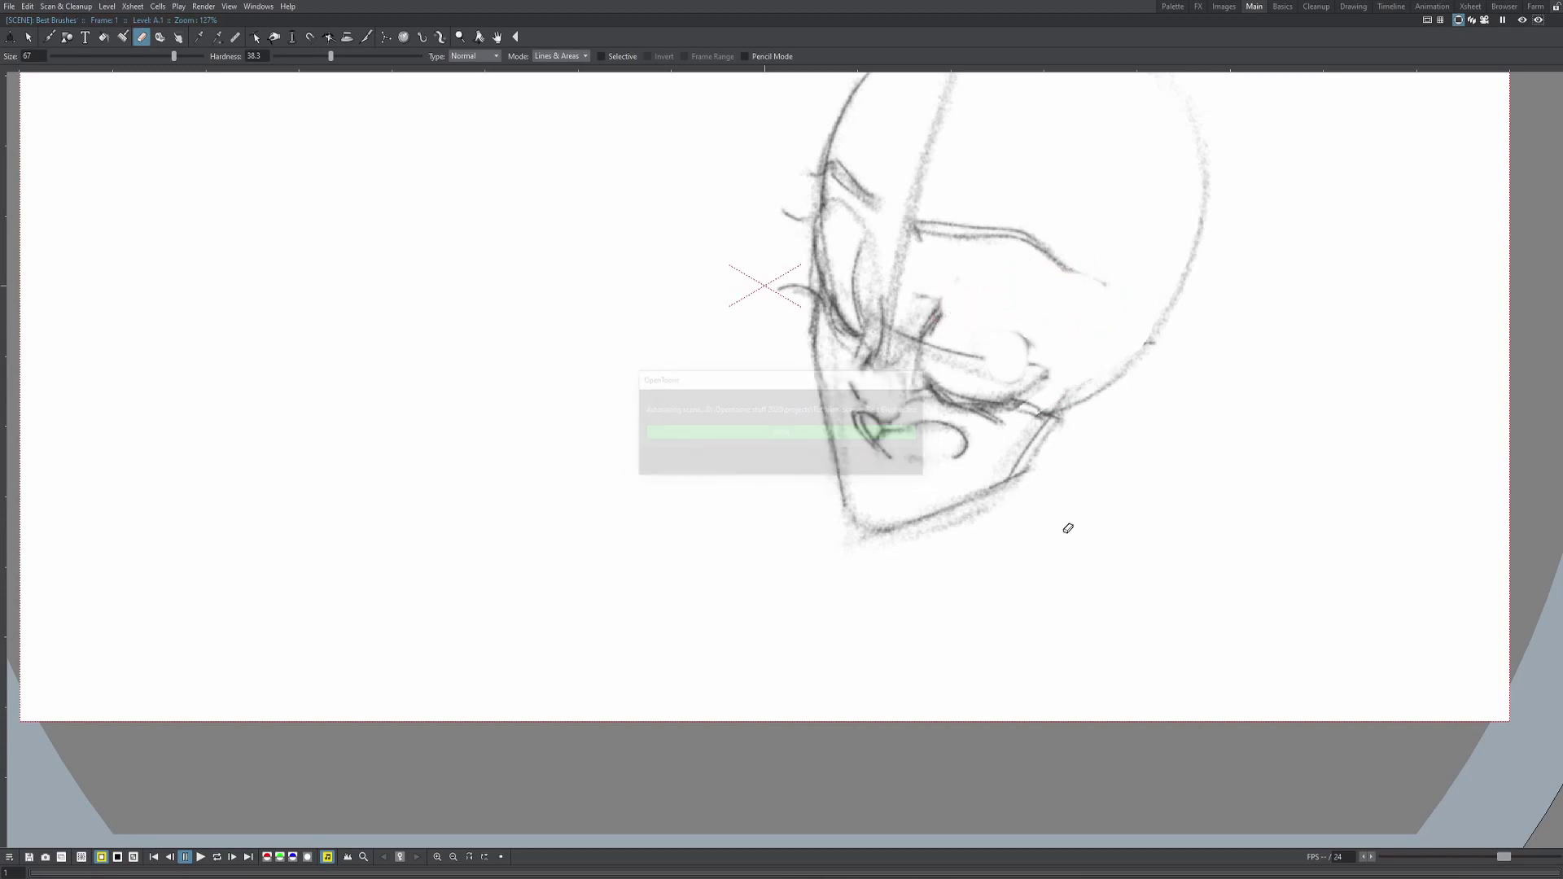
drag(1077, 369, 1073, 431)
- Redraw a dark stroke beside the nose and a darker jaw line with the brush
key(b)
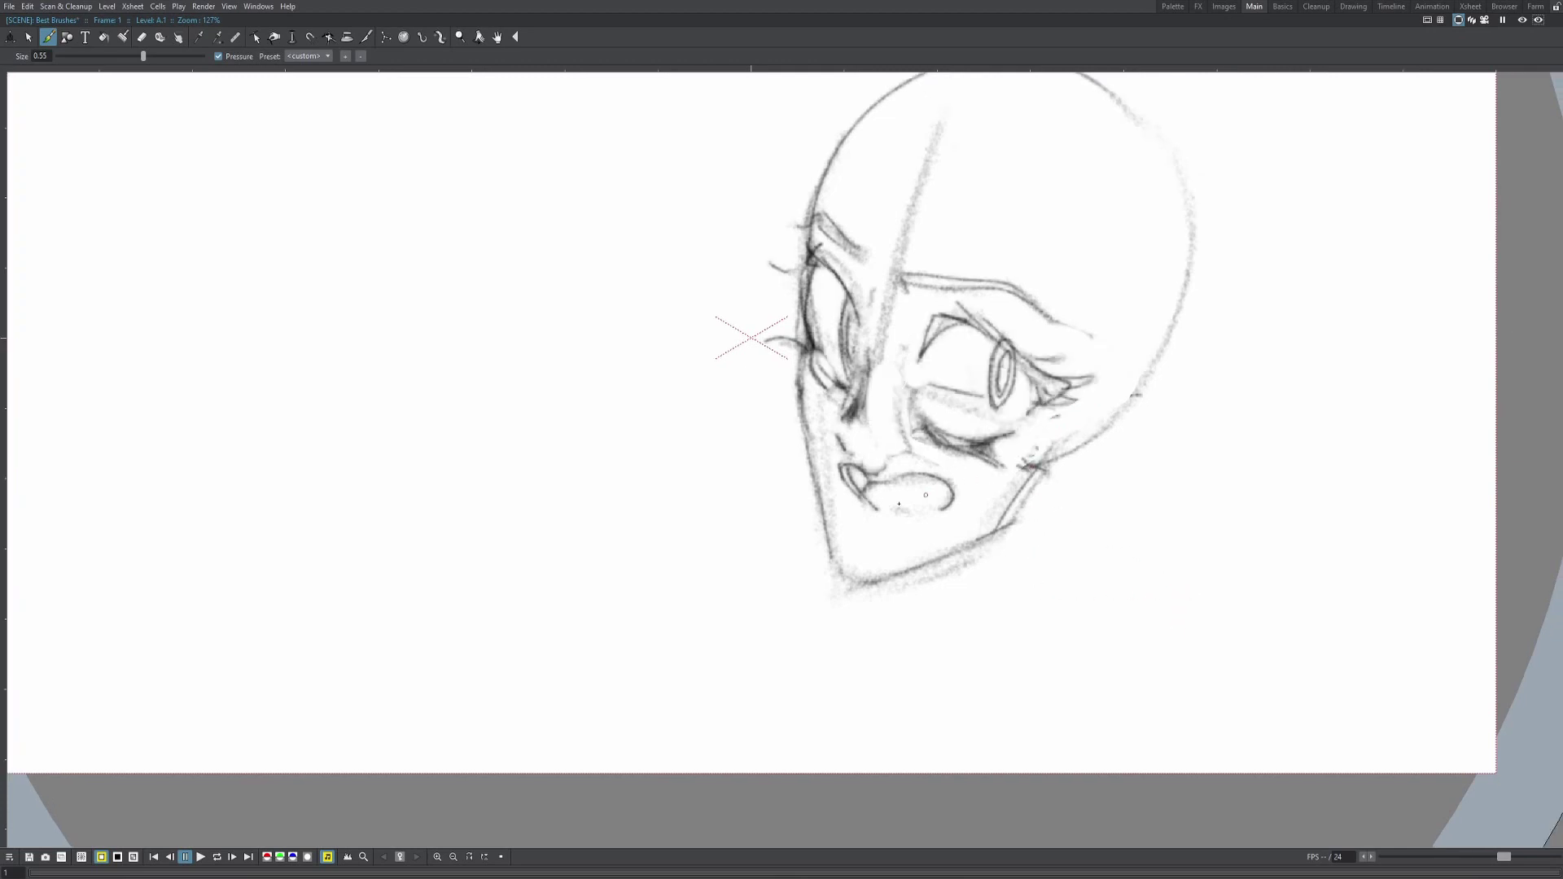
drag(853, 401, 837, 457)
drag(1083, 501, 1102, 486)
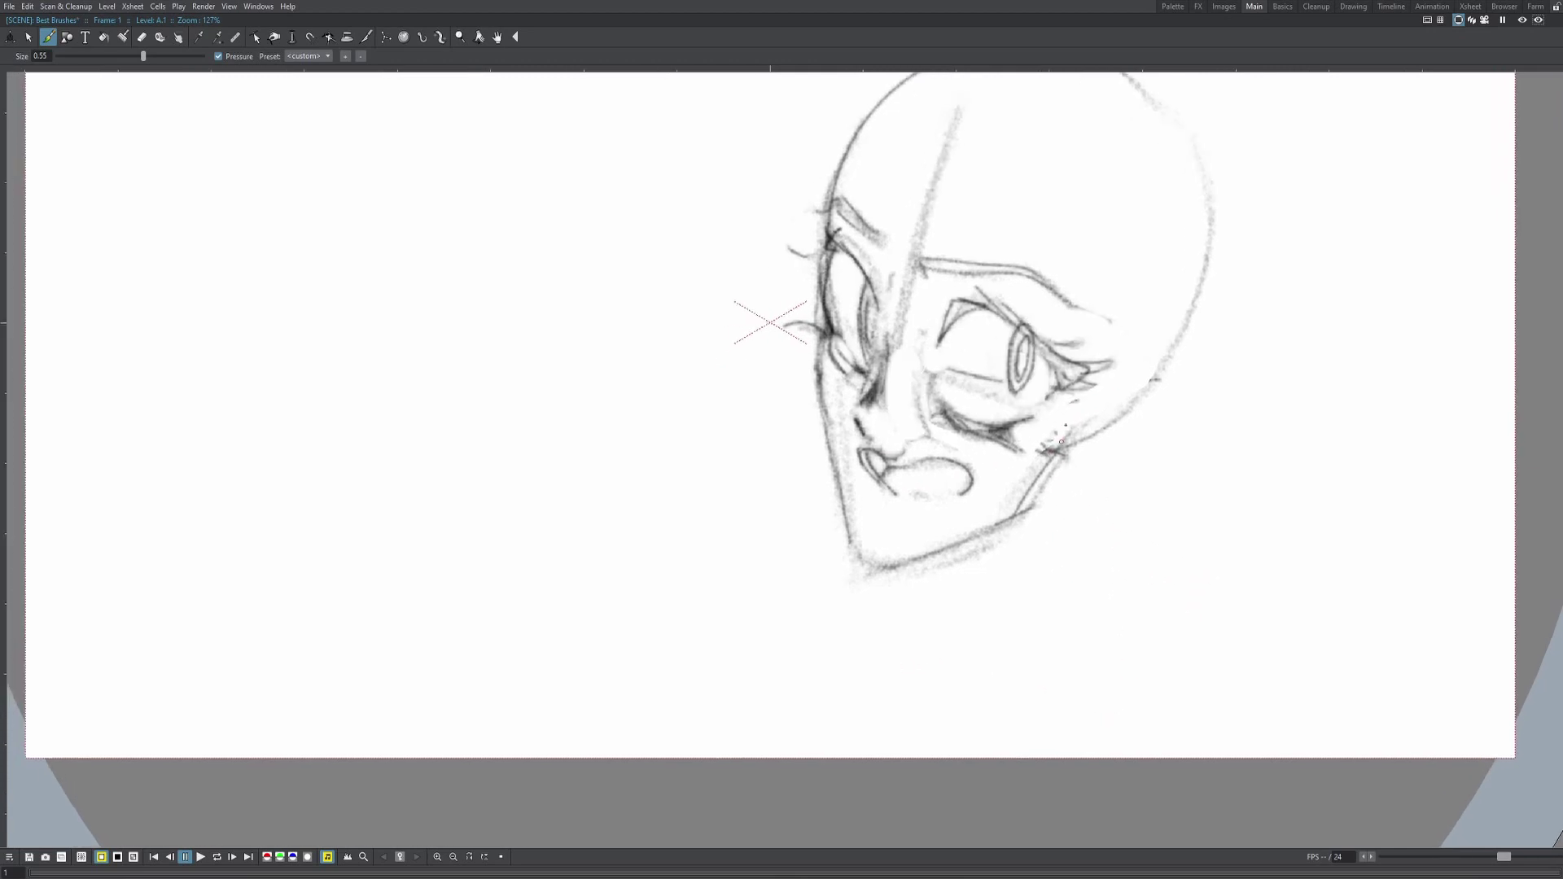
mouse_move(1072, 425)
mouse_down()
mouse_move(1011, 522)
mouse_move(1037, 495)
mouse_up()
key(ctrl+z)
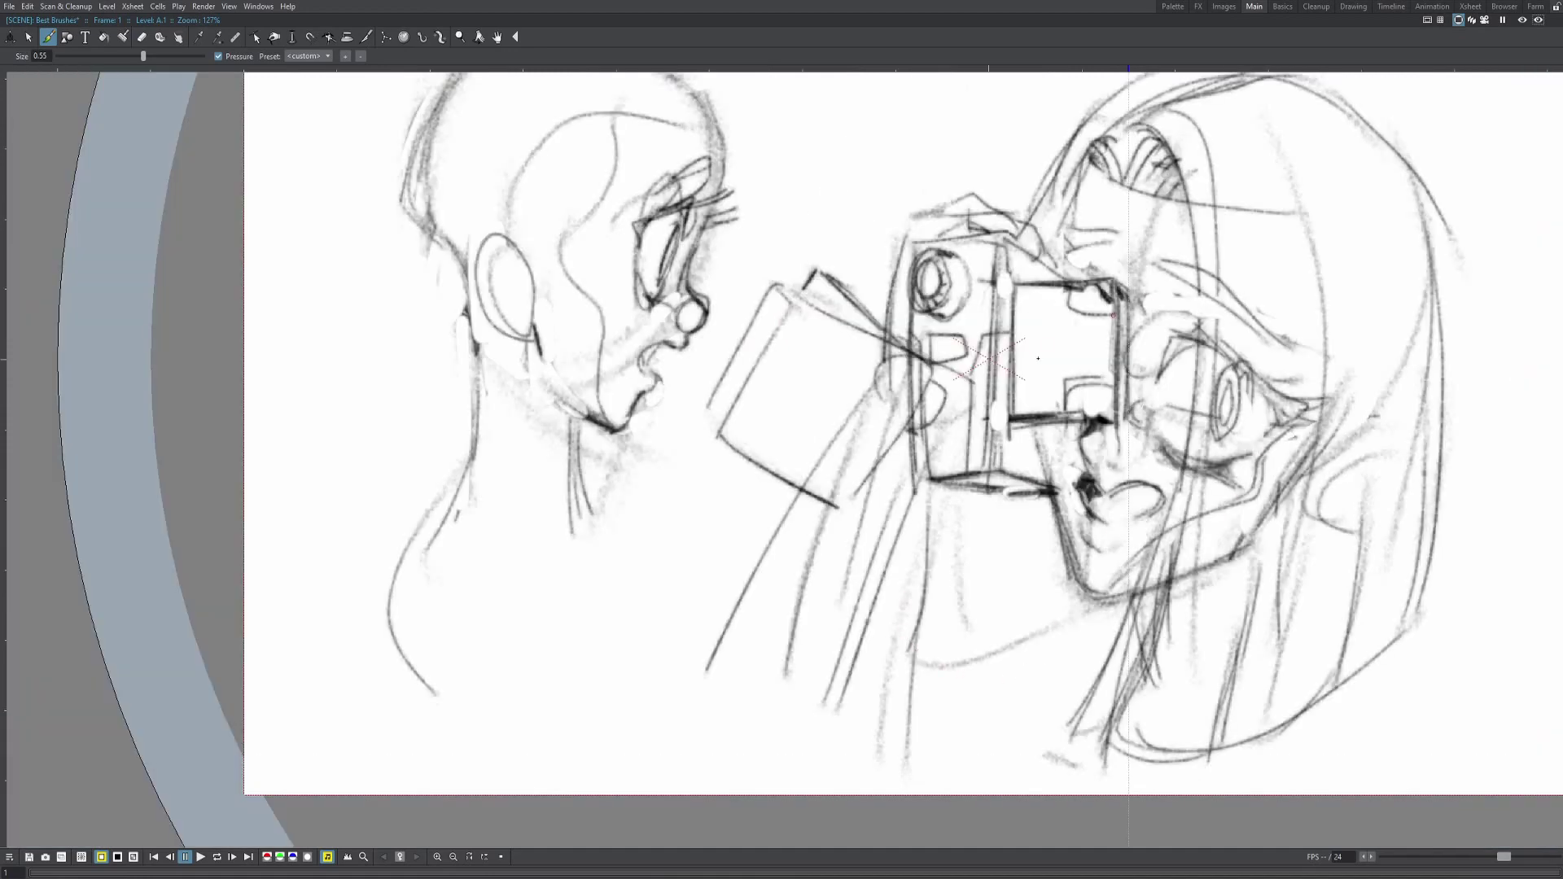
- Lasso-select the back of the girl's head with the freehand selection
drag(1217, 587, 1235, 579)
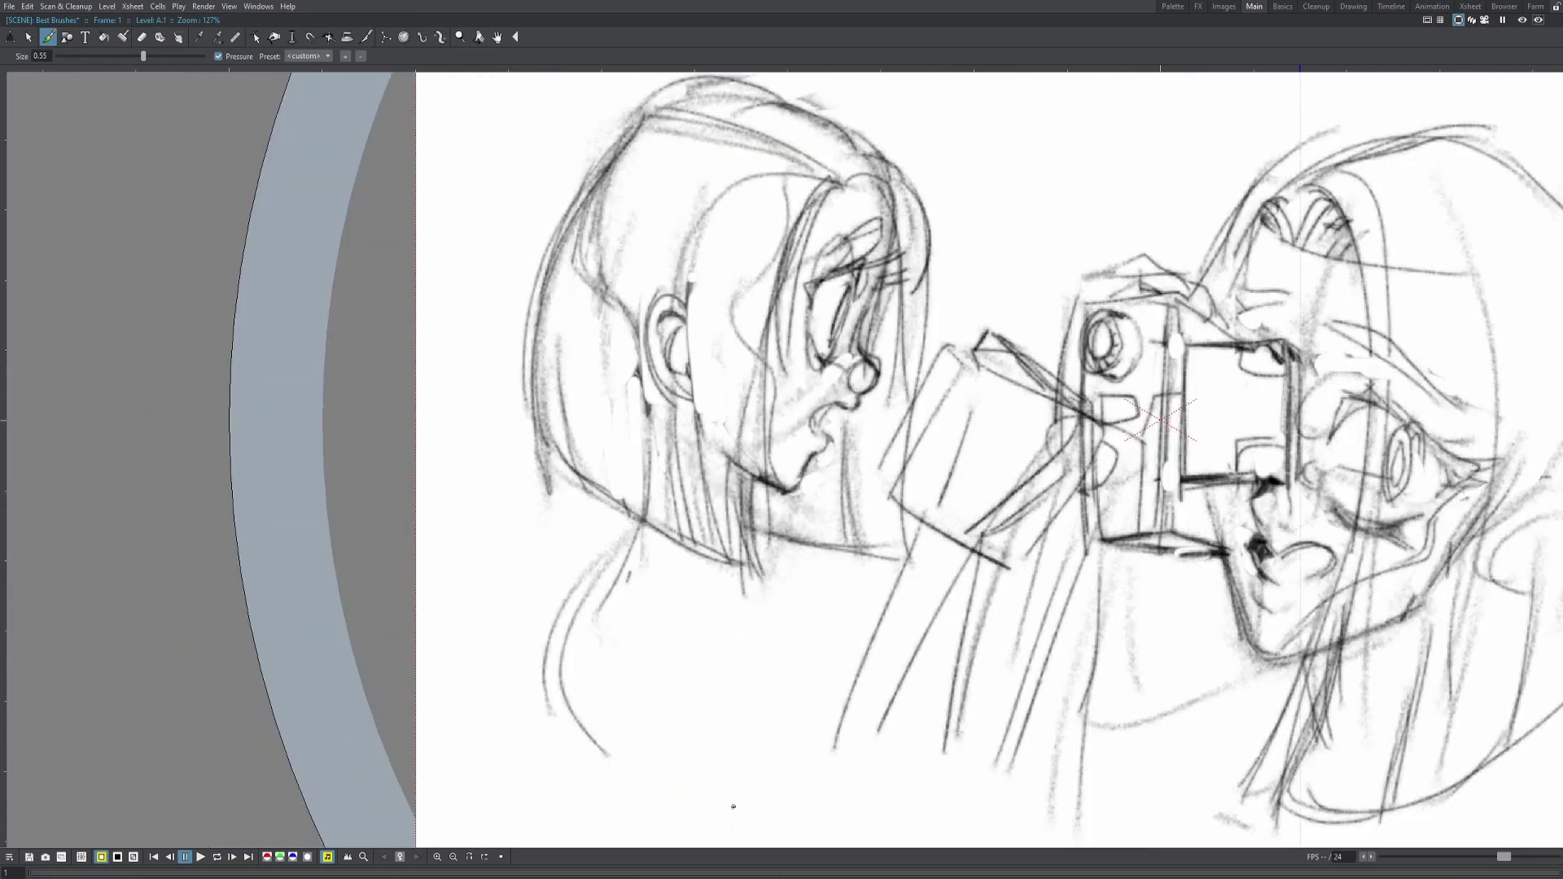
mouse_move(958, 584)
mouse_down()
mouse_move(992, 594)
mouse_move(978, 726)
mouse_up()
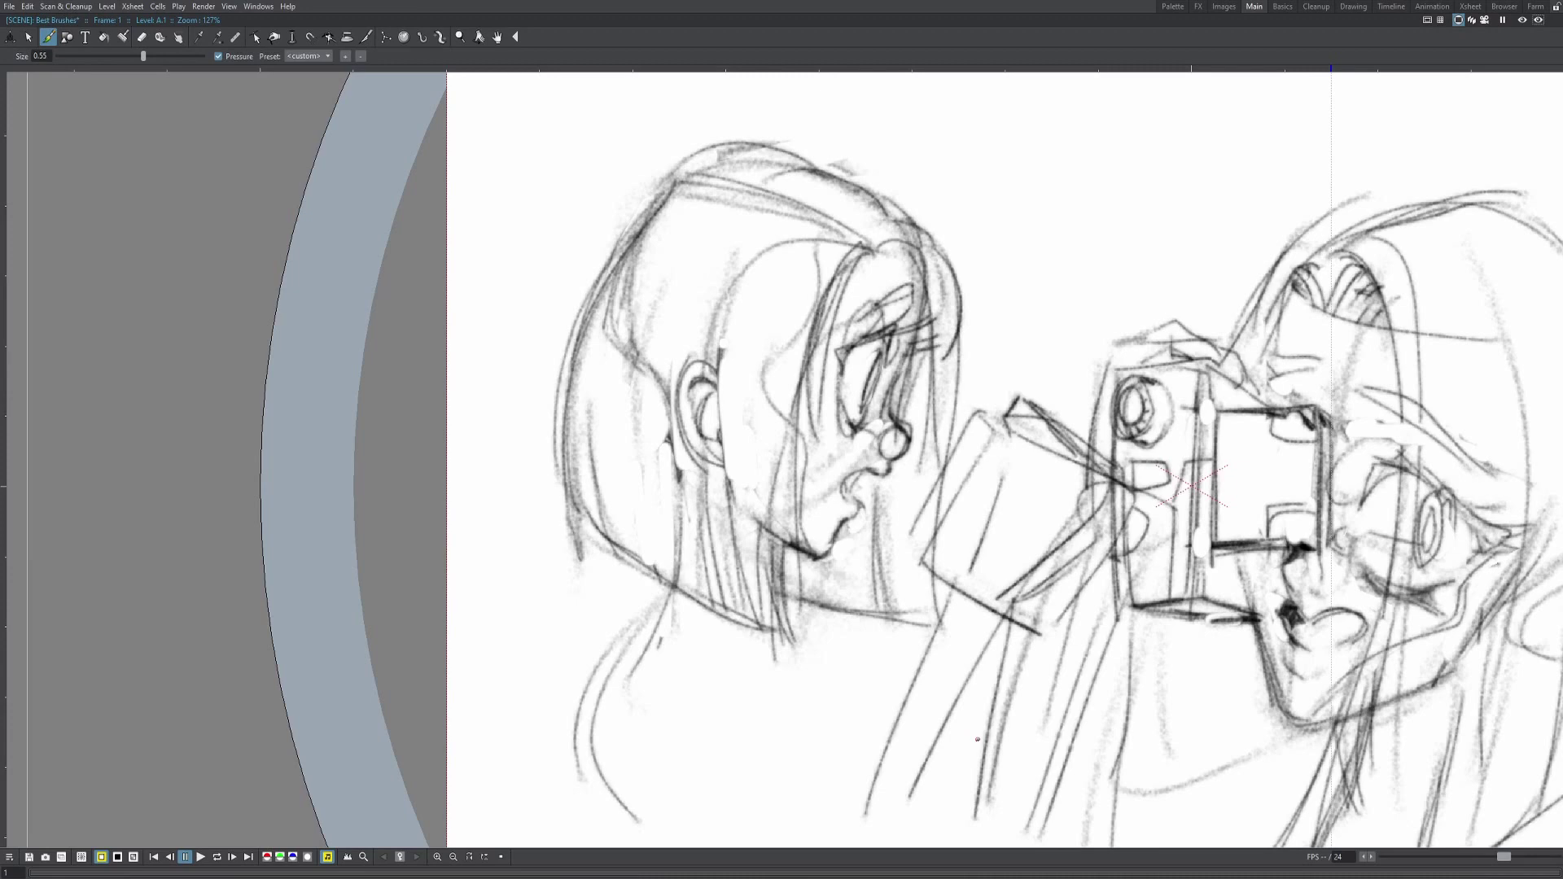
drag(915, 448, 938, 456)
key(s)
mouse_move(827, 140)
mouse_down()
mouse_move(824, 128)
mouse_move(530, 648)
mouse_move(760, 242)
mouse_up()
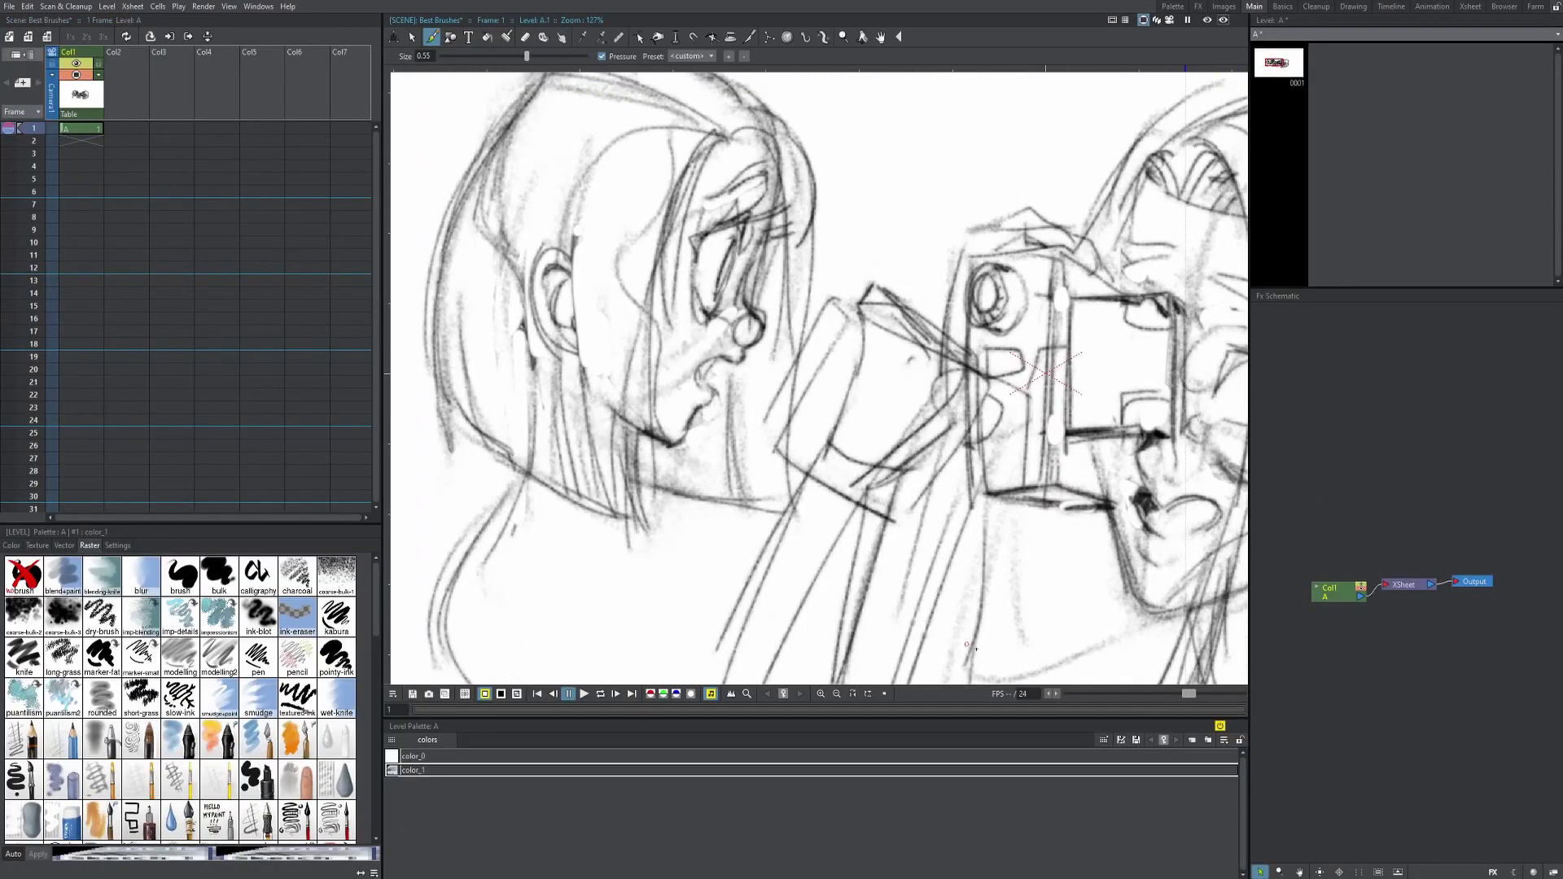
- Lasso and delete the camera-holding girl on the right
scroll(1021, 597, down, 3)
drag(1021, 597, 909, 499)
drag(1142, 565, 1031, 561)
key(s)
mouse_move(1170, 260)
mouse_down()
mouse_move(999, 115)
mouse_move(860, 173)
mouse_move(747, 268)
mouse_move(751, 333)
mouse_move(770, 346)
mouse_move(744, 696)
mouse_move(1049, 693)
mouse_move(1196, 445)
mouse_move(1171, 258)
mouse_up()
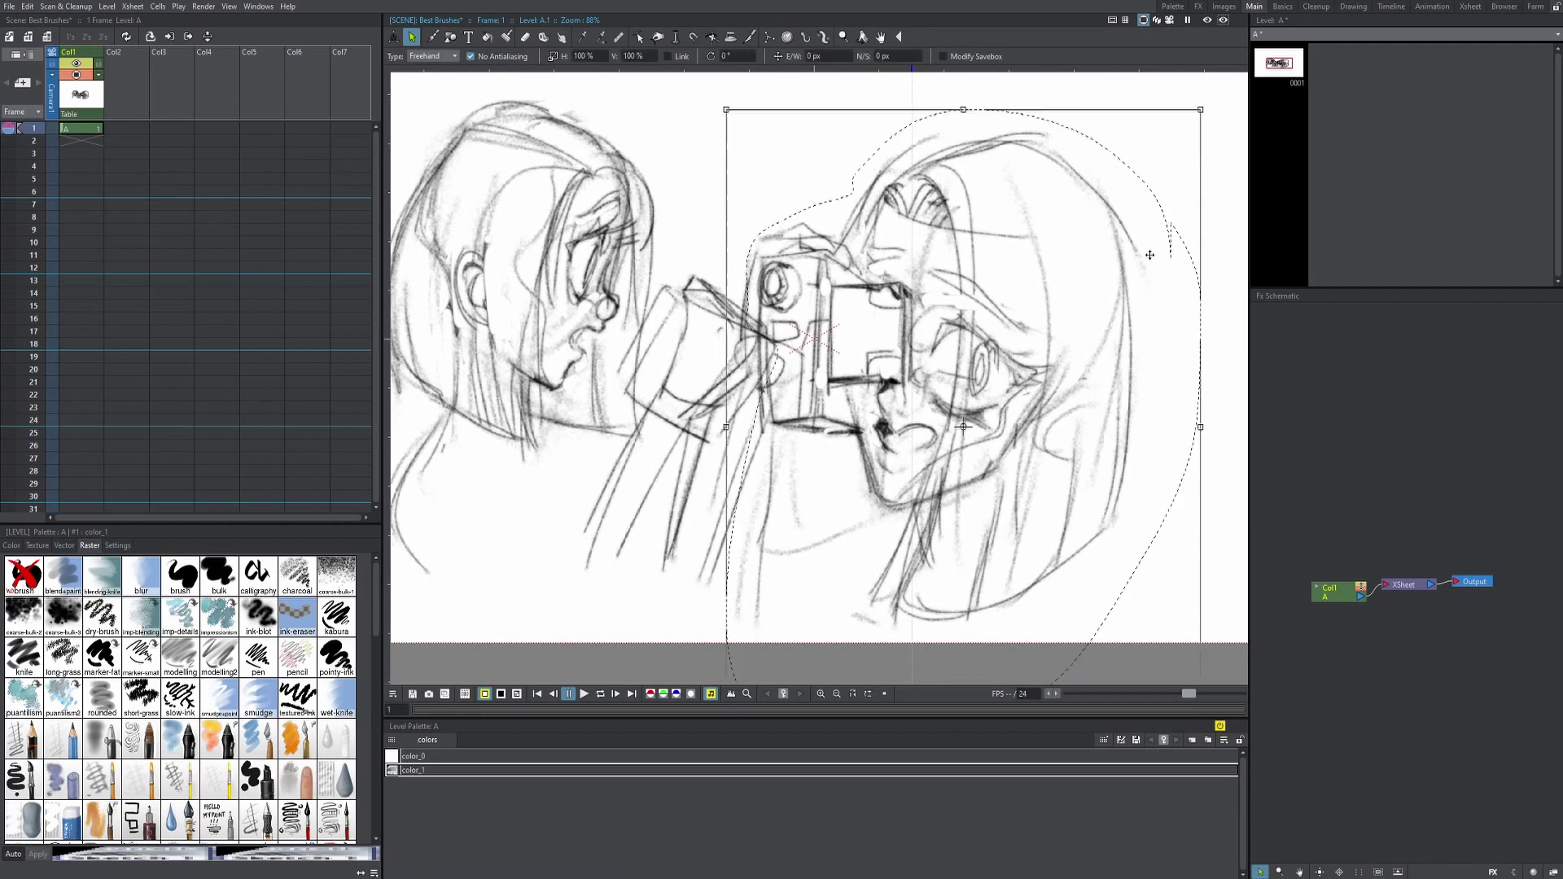
key(Delete)
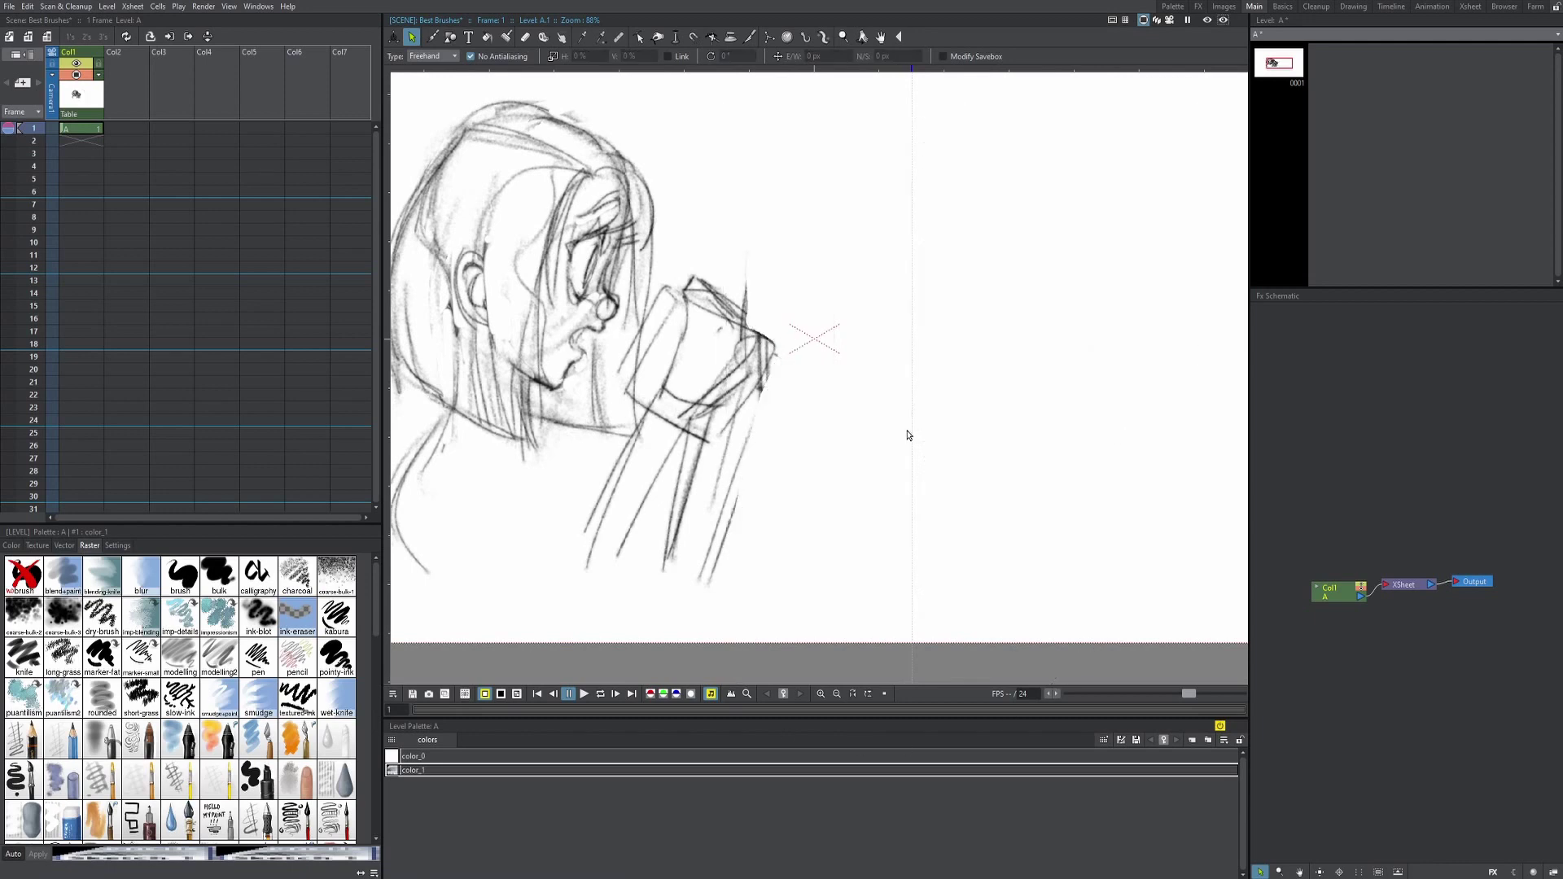
- Zoom in on the remaining girl and redraw the top edge of the cup with the Brush
drag(980, 451, 1204, 460)
scroll(1008, 415, up, 3)
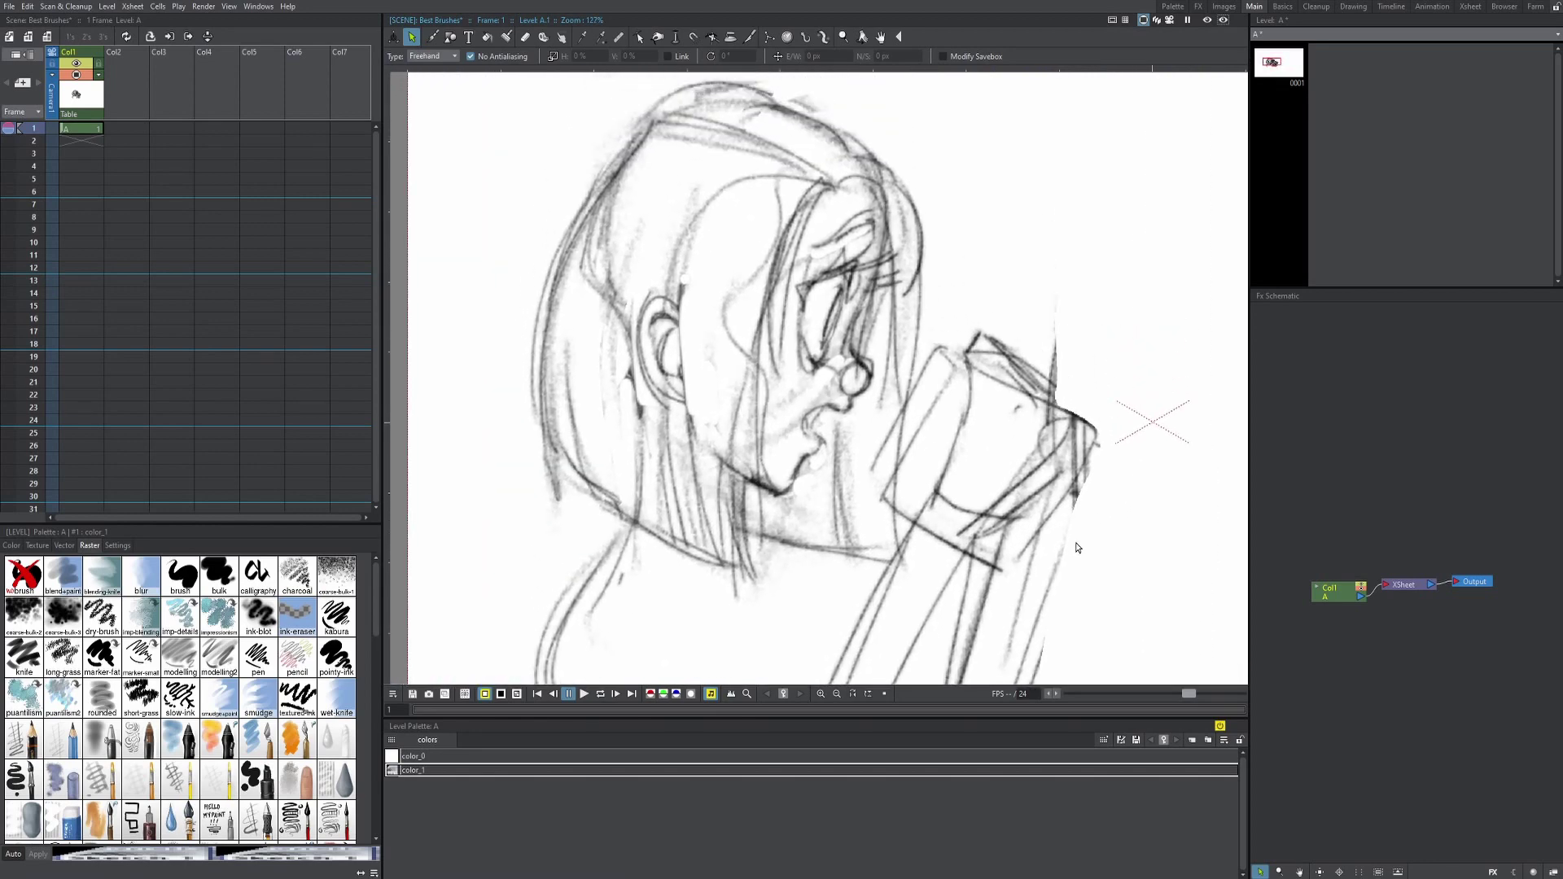
key(b)
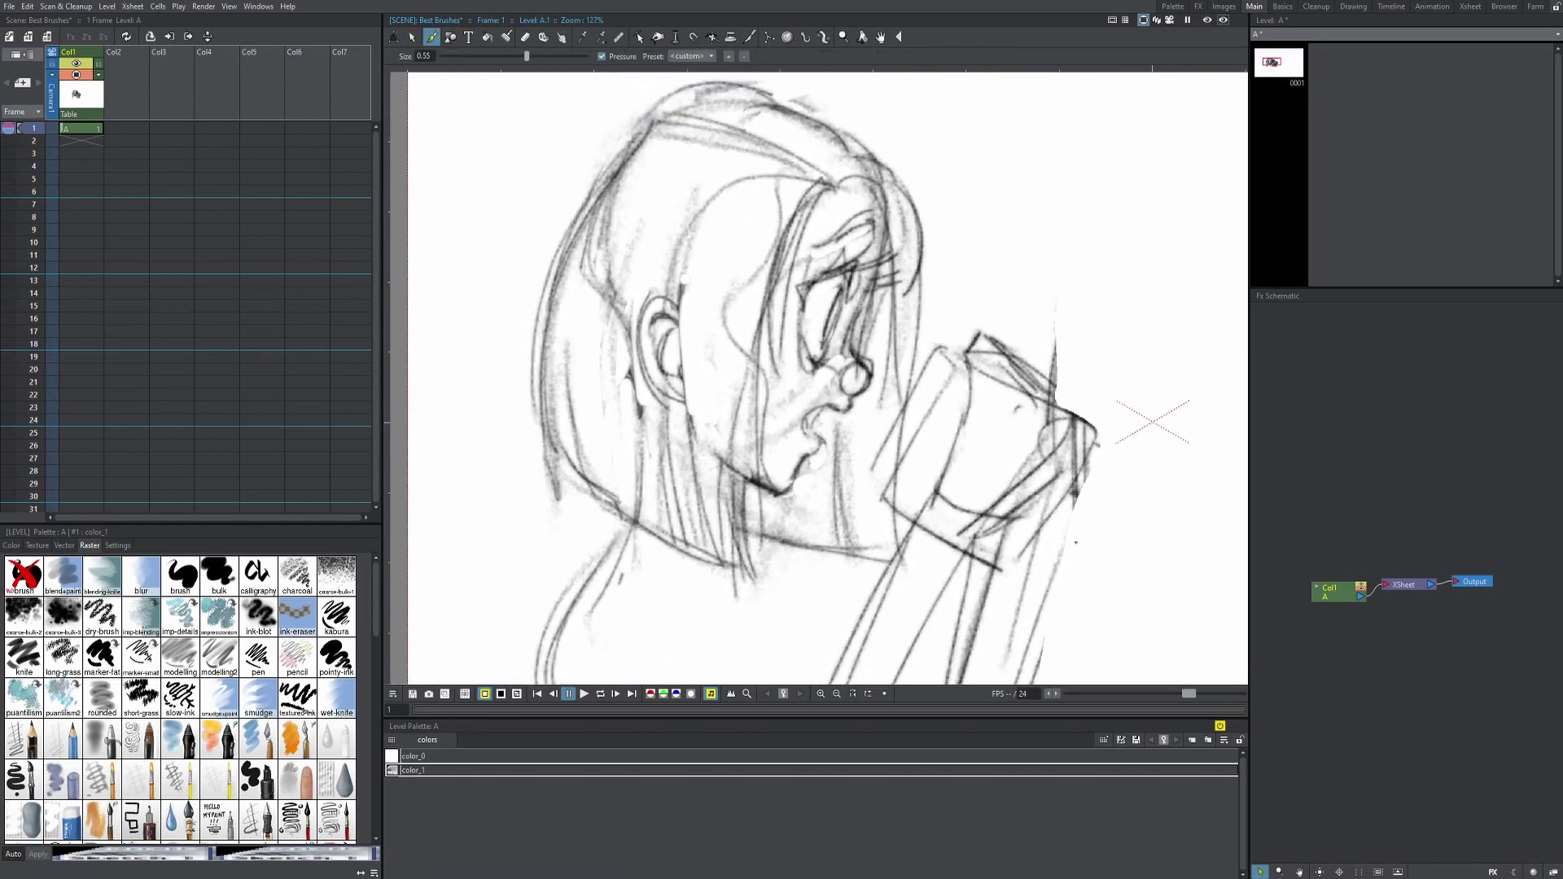
drag(1075, 542, 1095, 440)
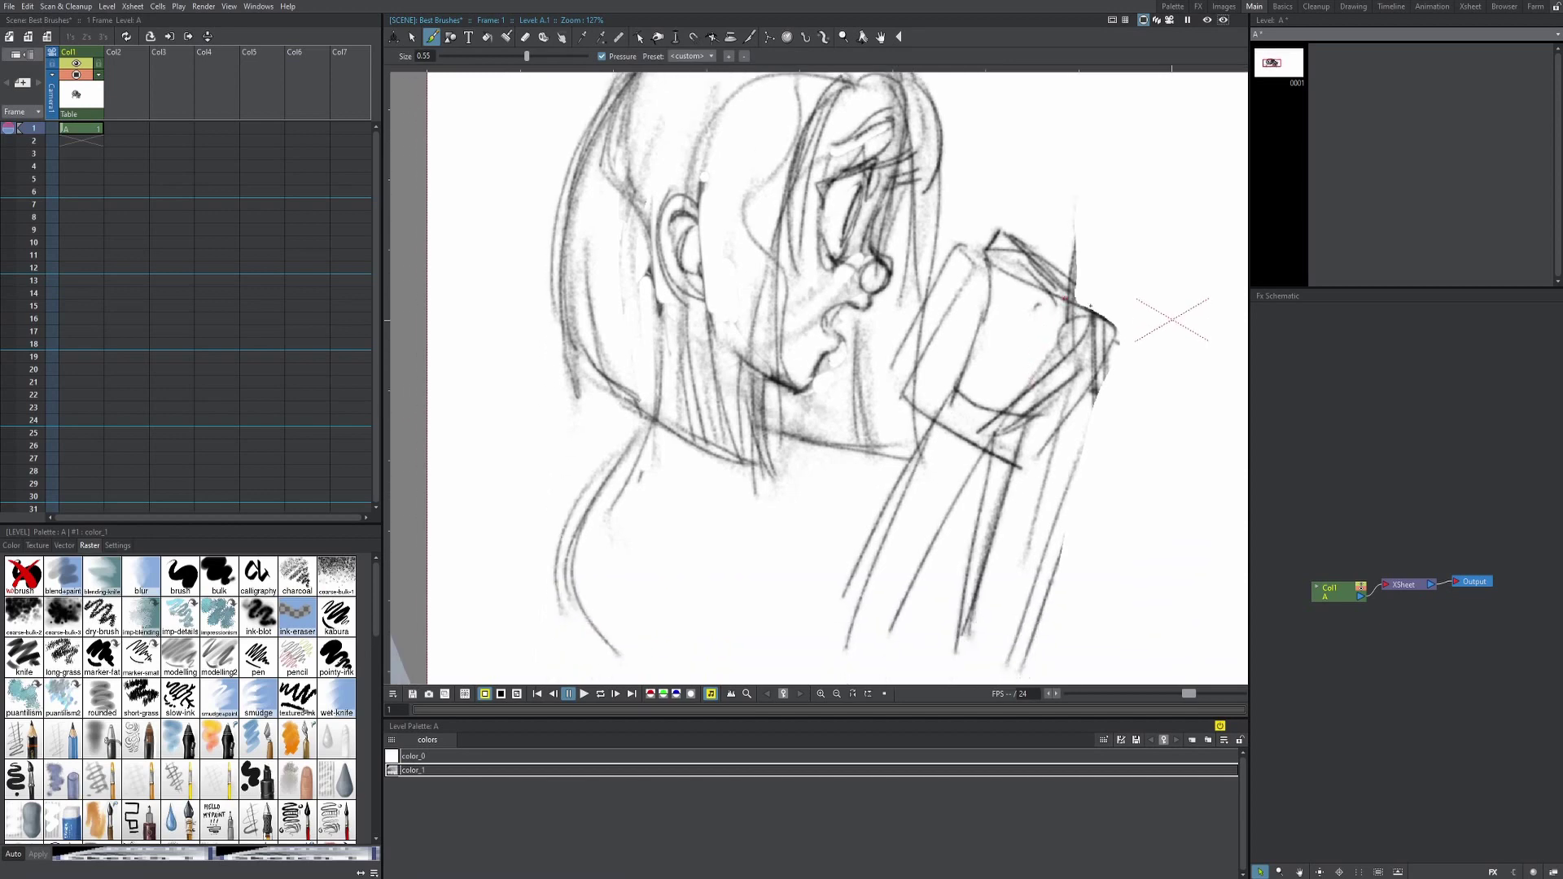
mouse_move(1023, 280)
mouse_down()
mouse_move(980, 254)
mouse_move(1028, 285)
mouse_up()
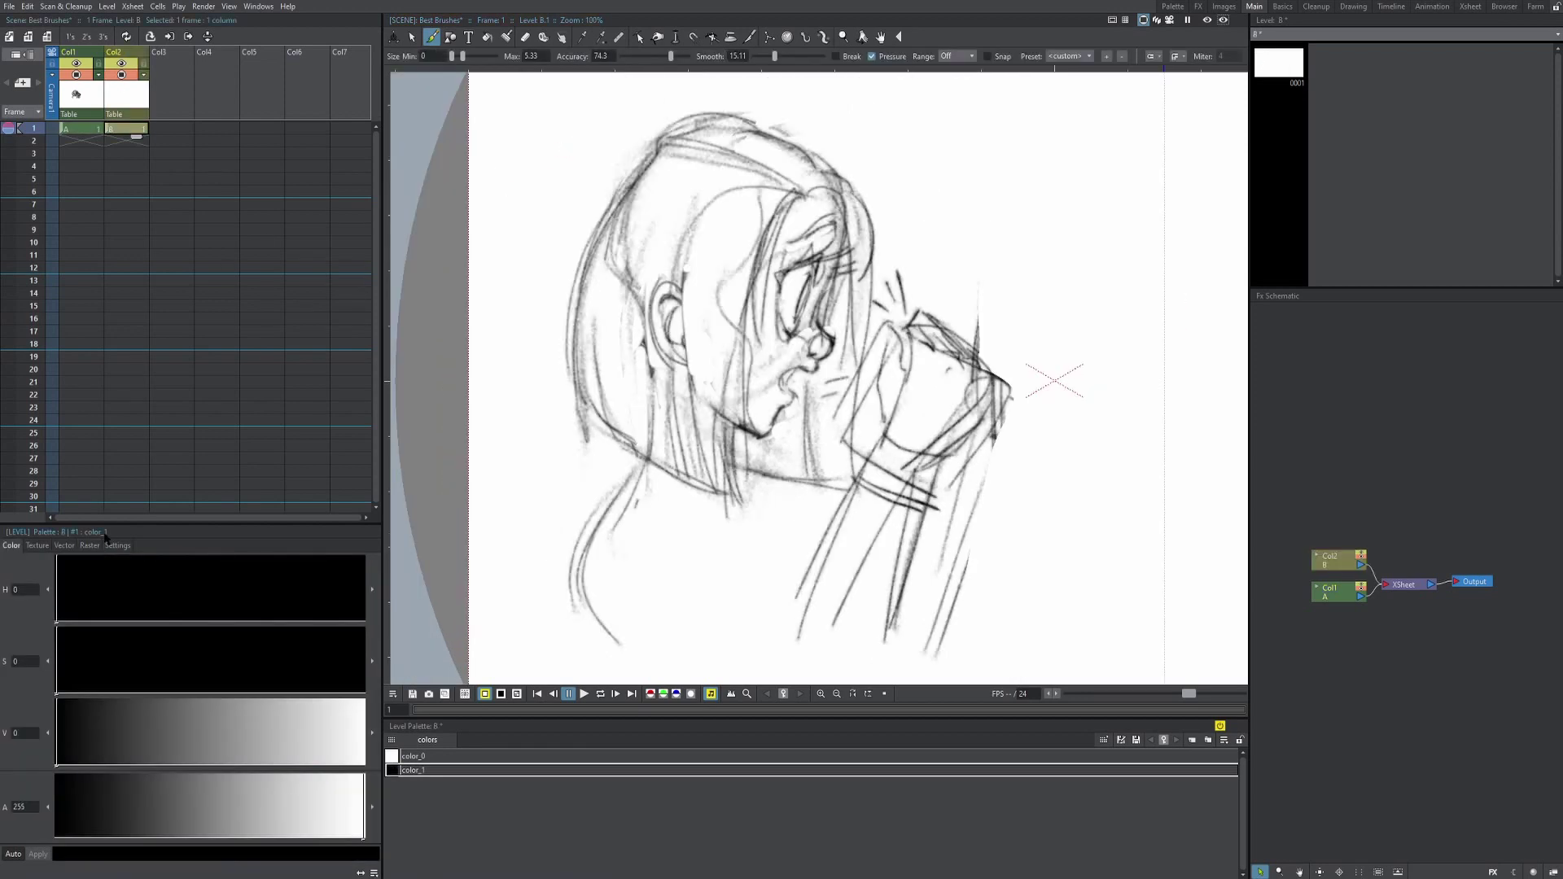
- Show the vector brush styles in the Style Editor's Vector tab
click(65, 546)
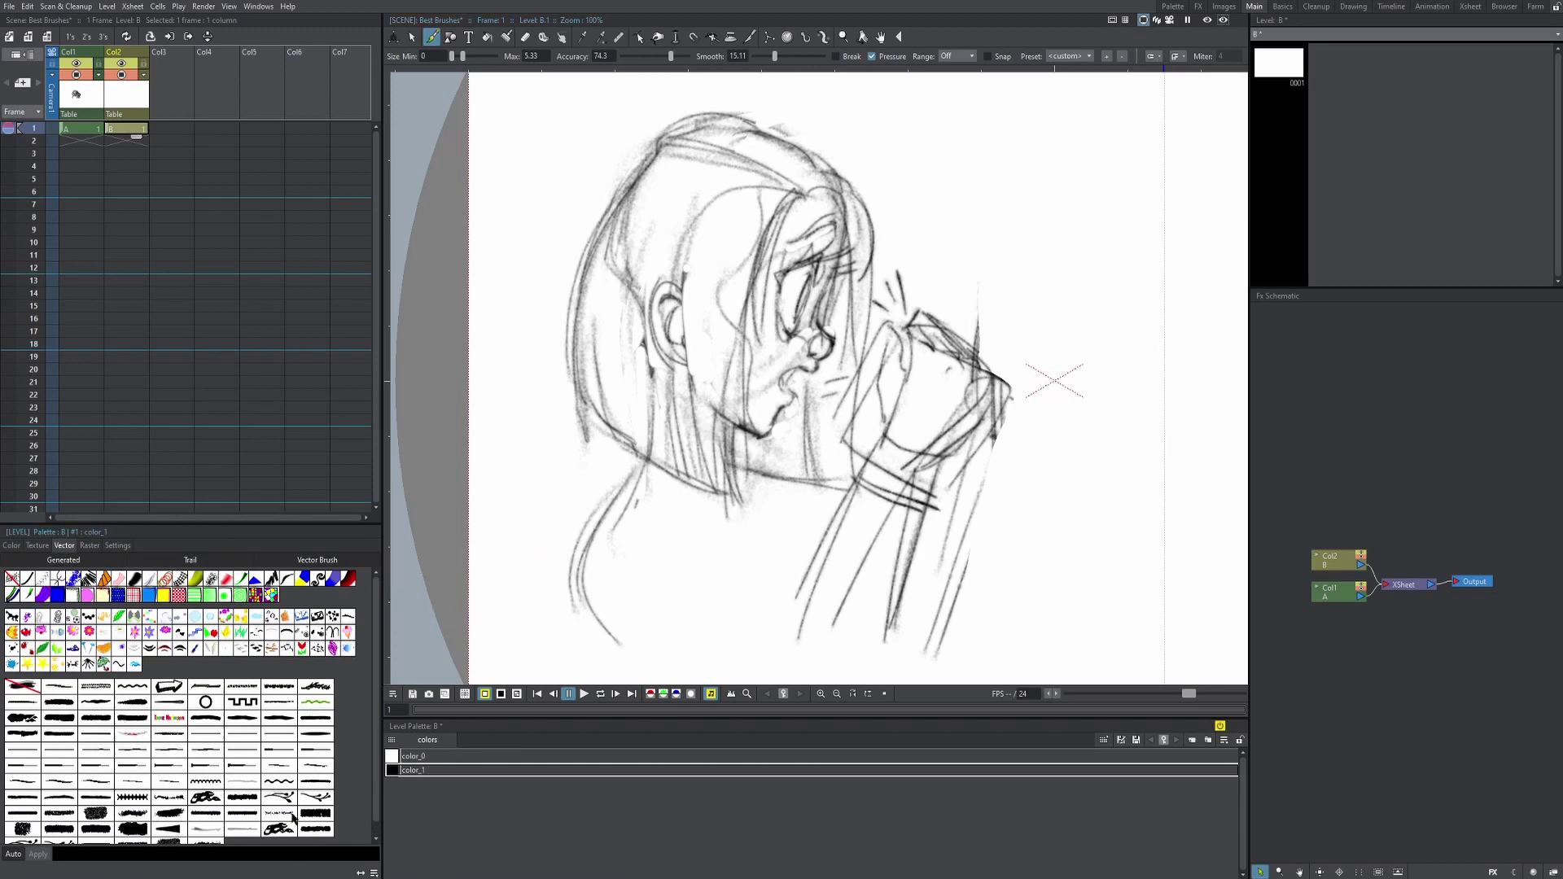
- Choose a tapered vector brush style and make level B the drawing target
click(314, 736)
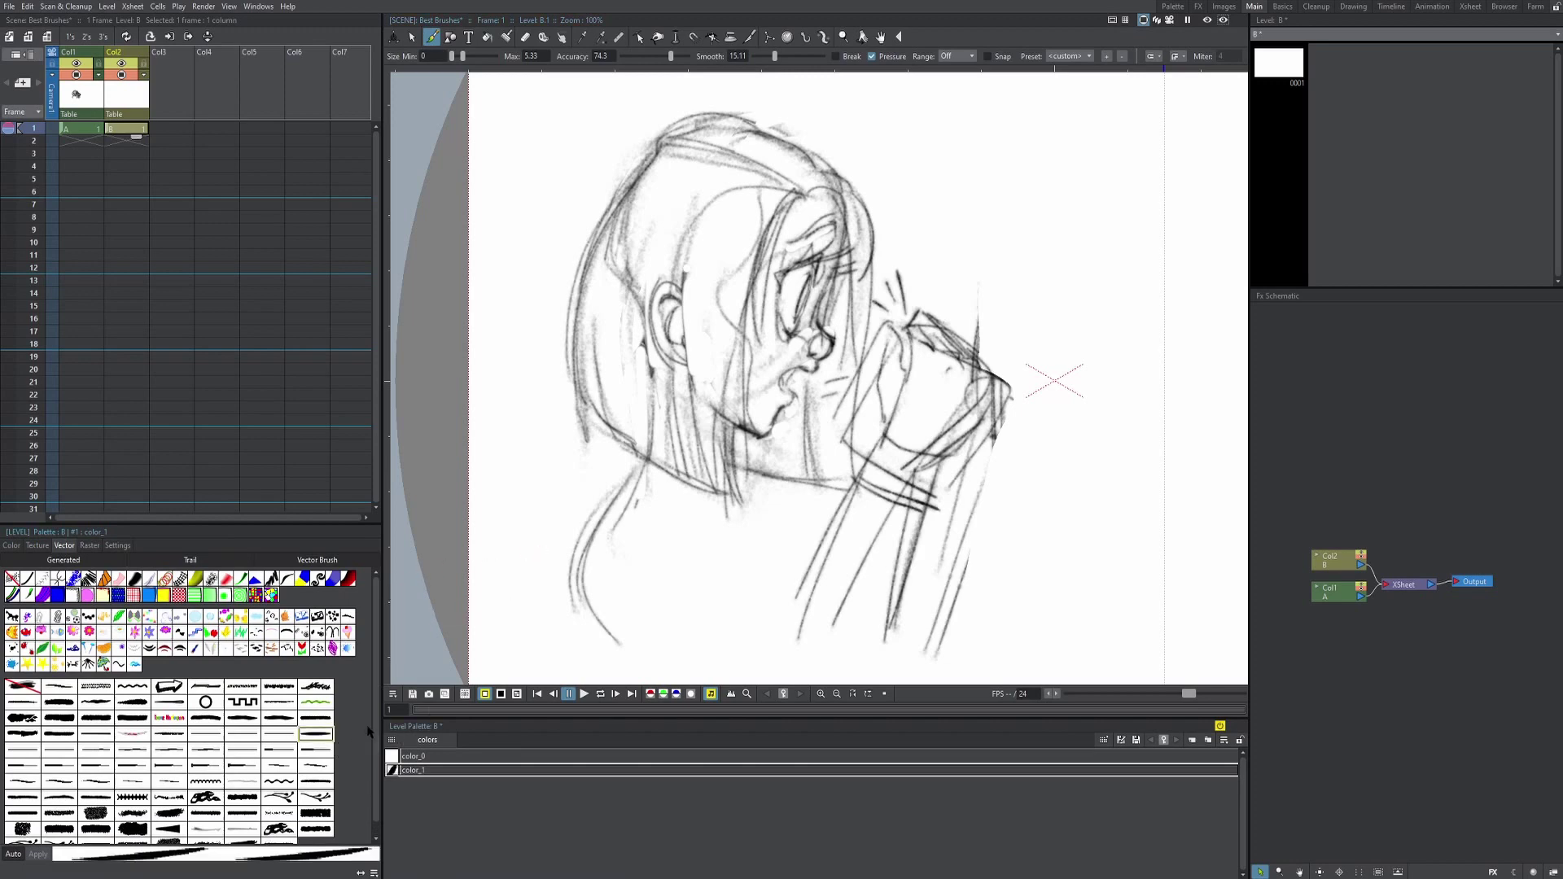
mouse_move(380, 730)
mouse_down()
mouse_move(679, 729)
mouse_move(348, 729)
mouse_up()
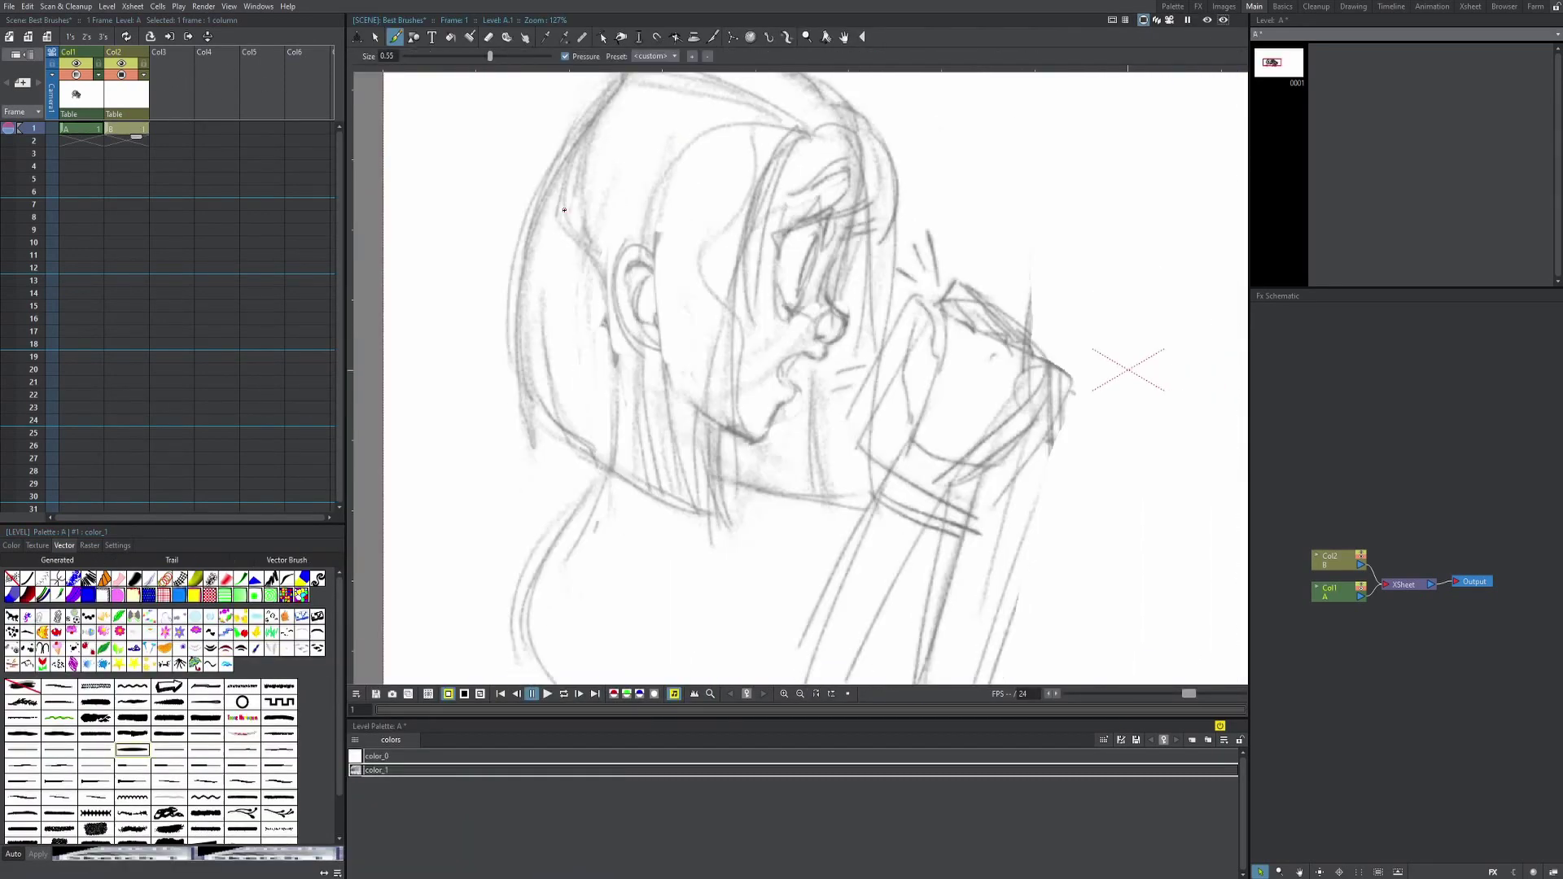
key(Right)
- Ink the brow and nose line beside the eye on level B and erase stray ink
drag(852, 202, 827, 344)
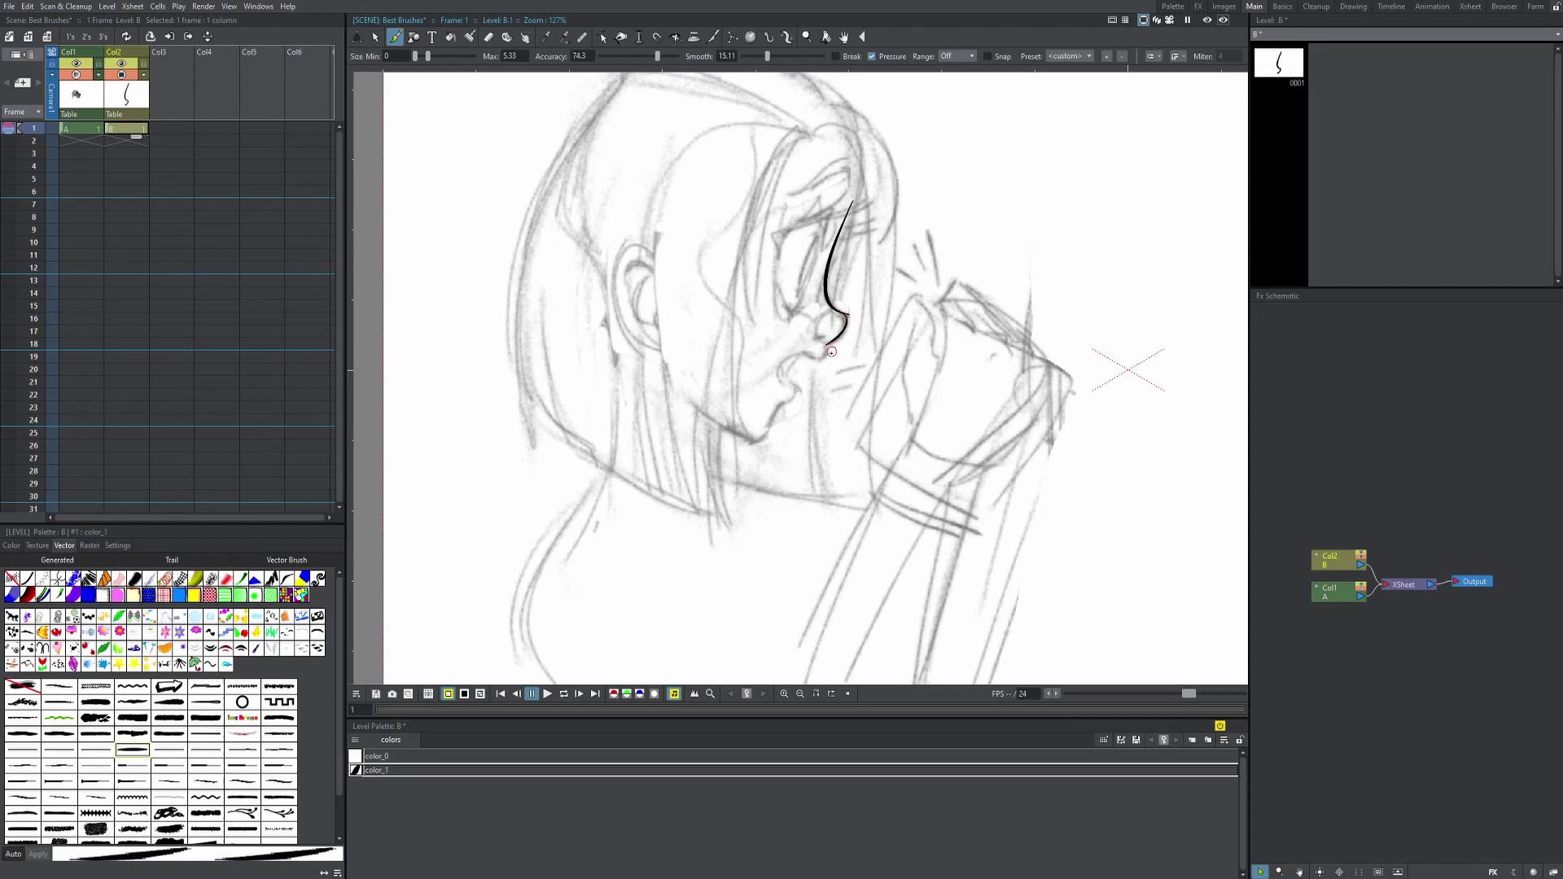
key(e)
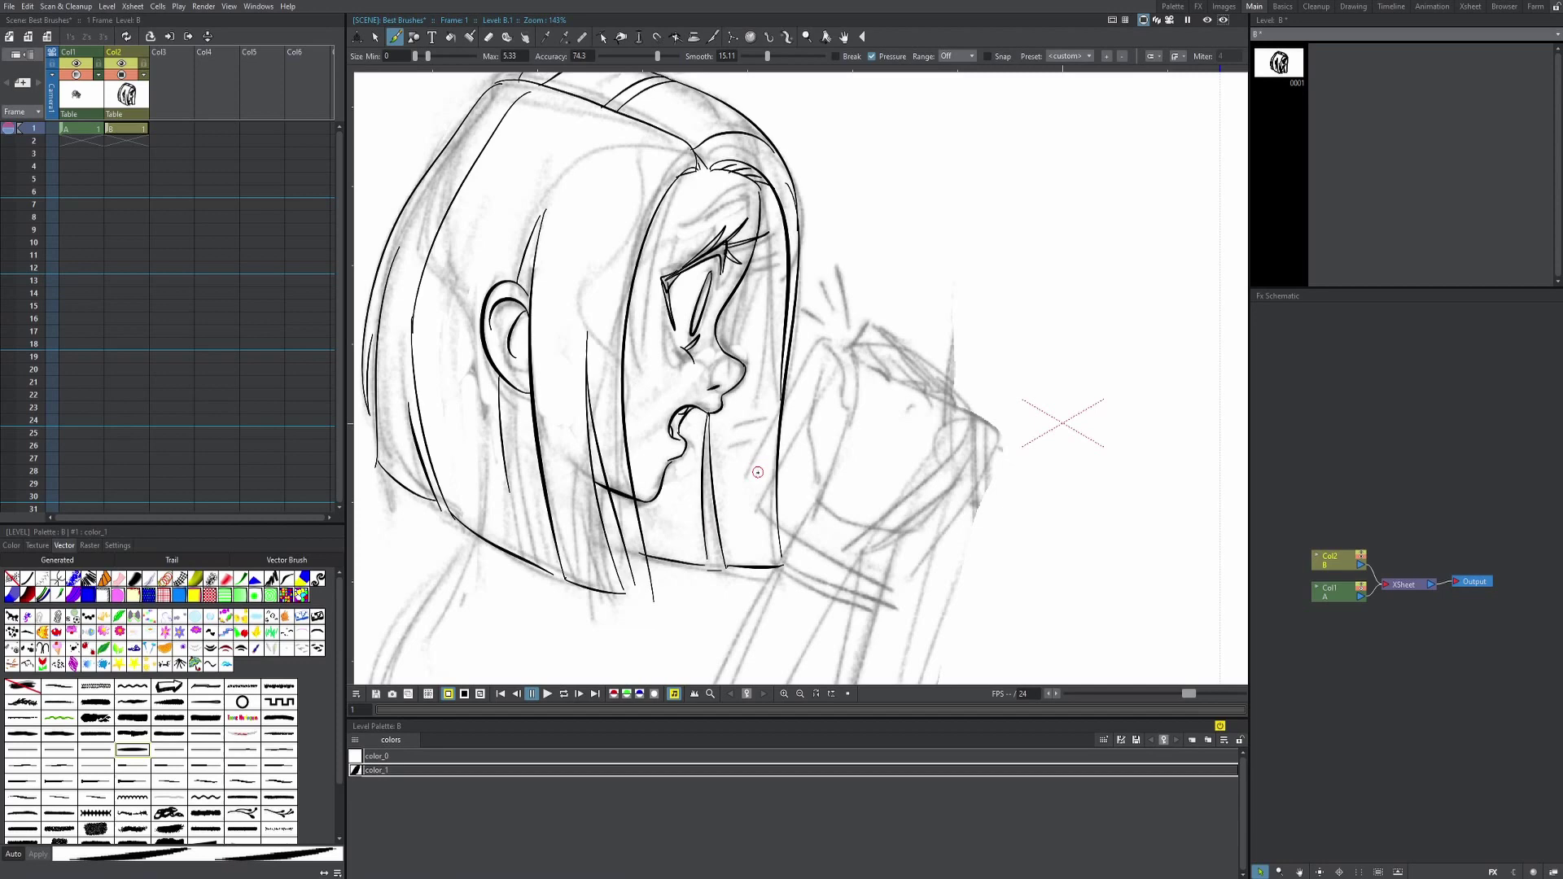
scroll(245, 557, down, 3)
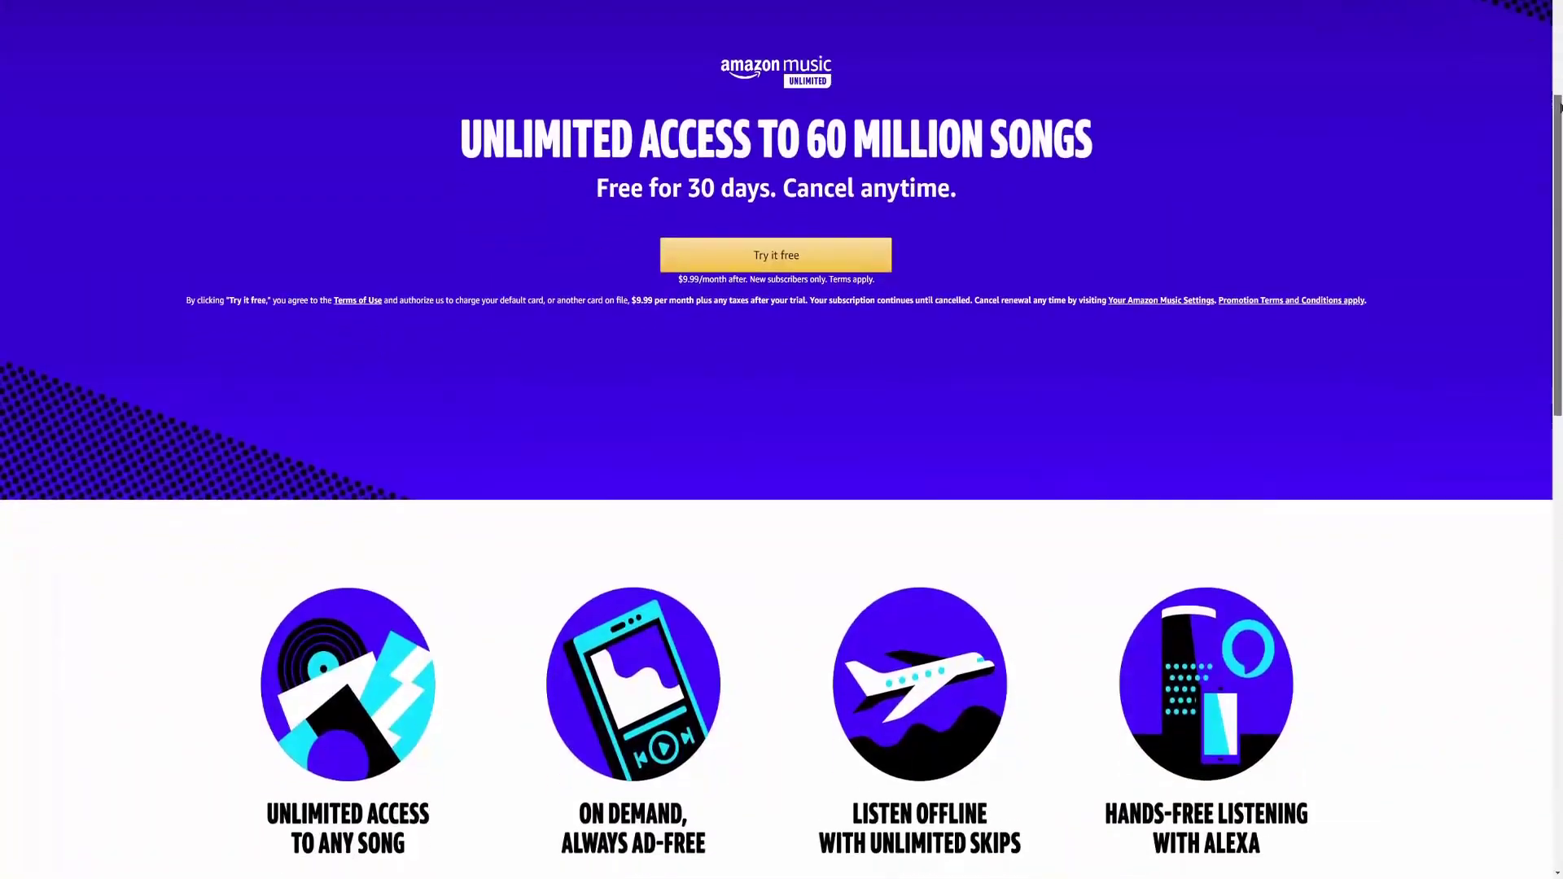
scroll(1274, 240, down, 2)
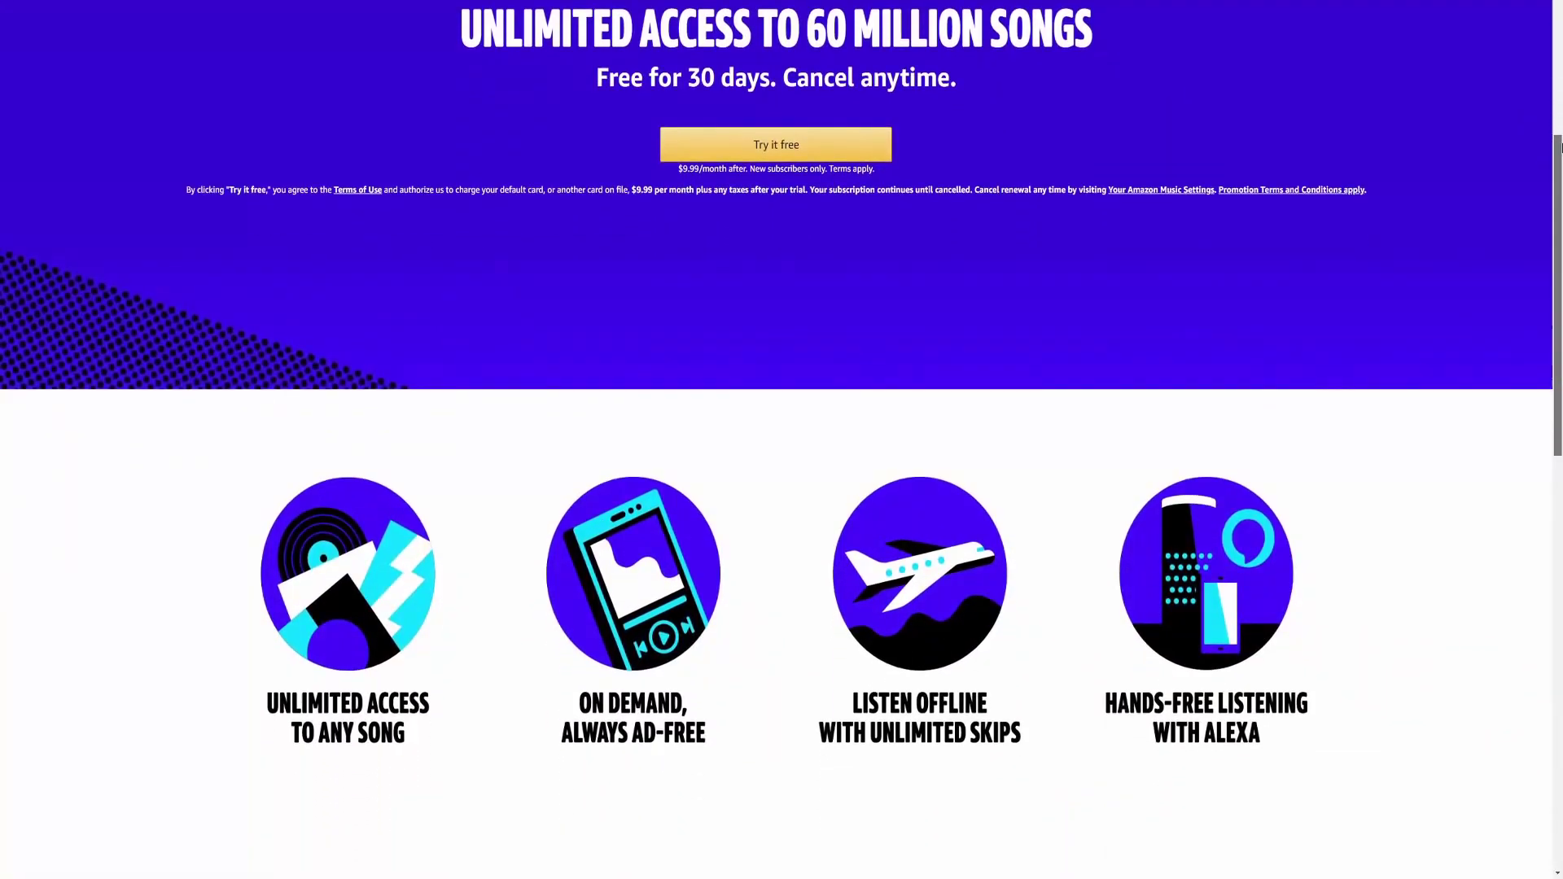